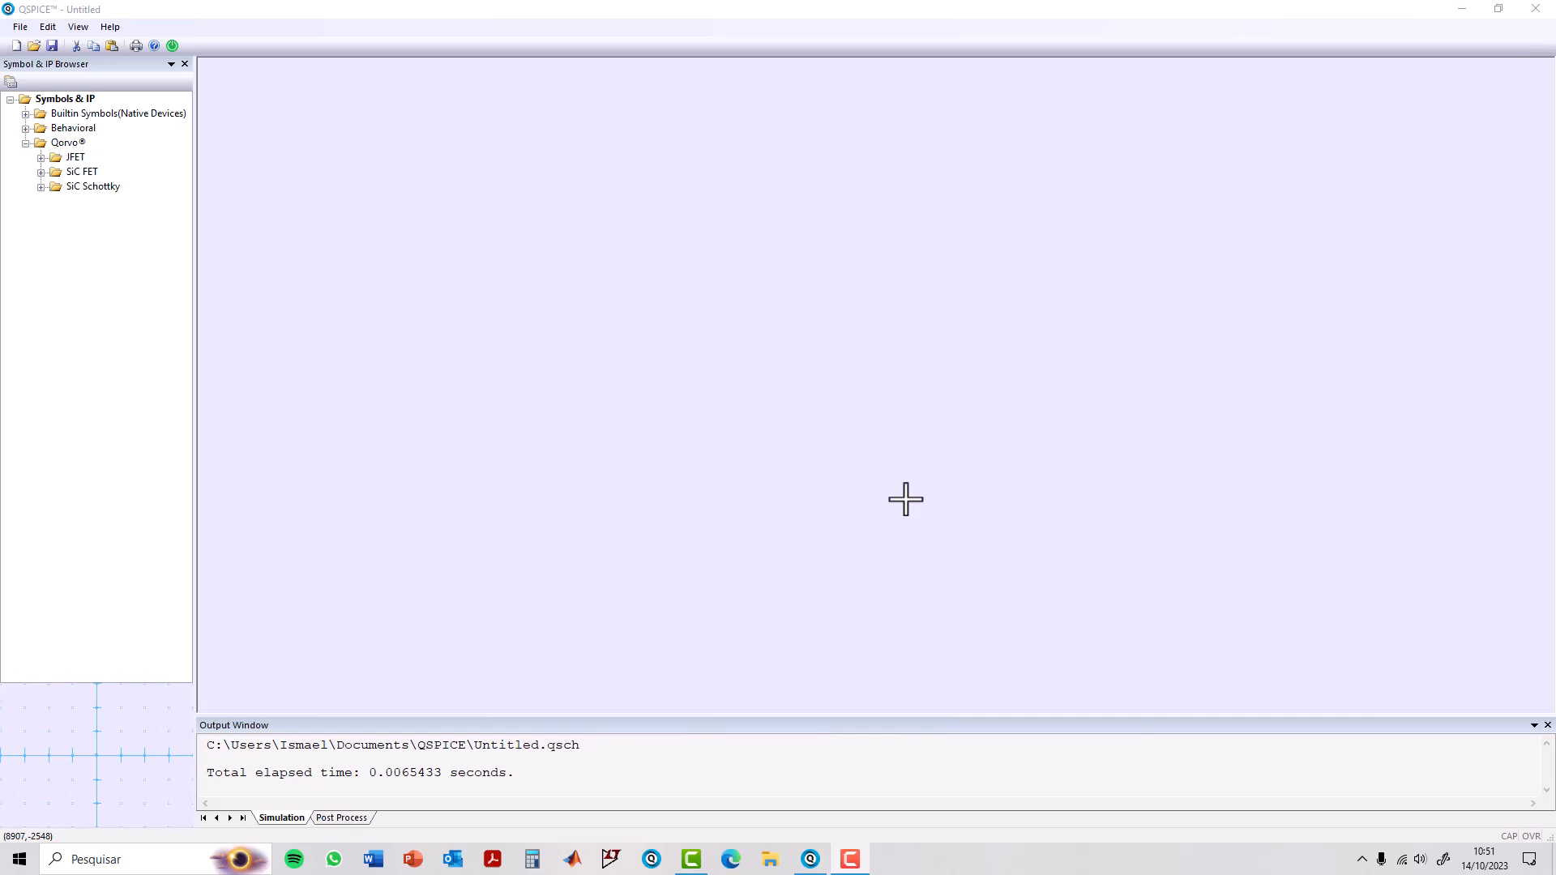
# Place one sinusoidal voltage source in the empty schematic.
pyautogui.click(481, 312)
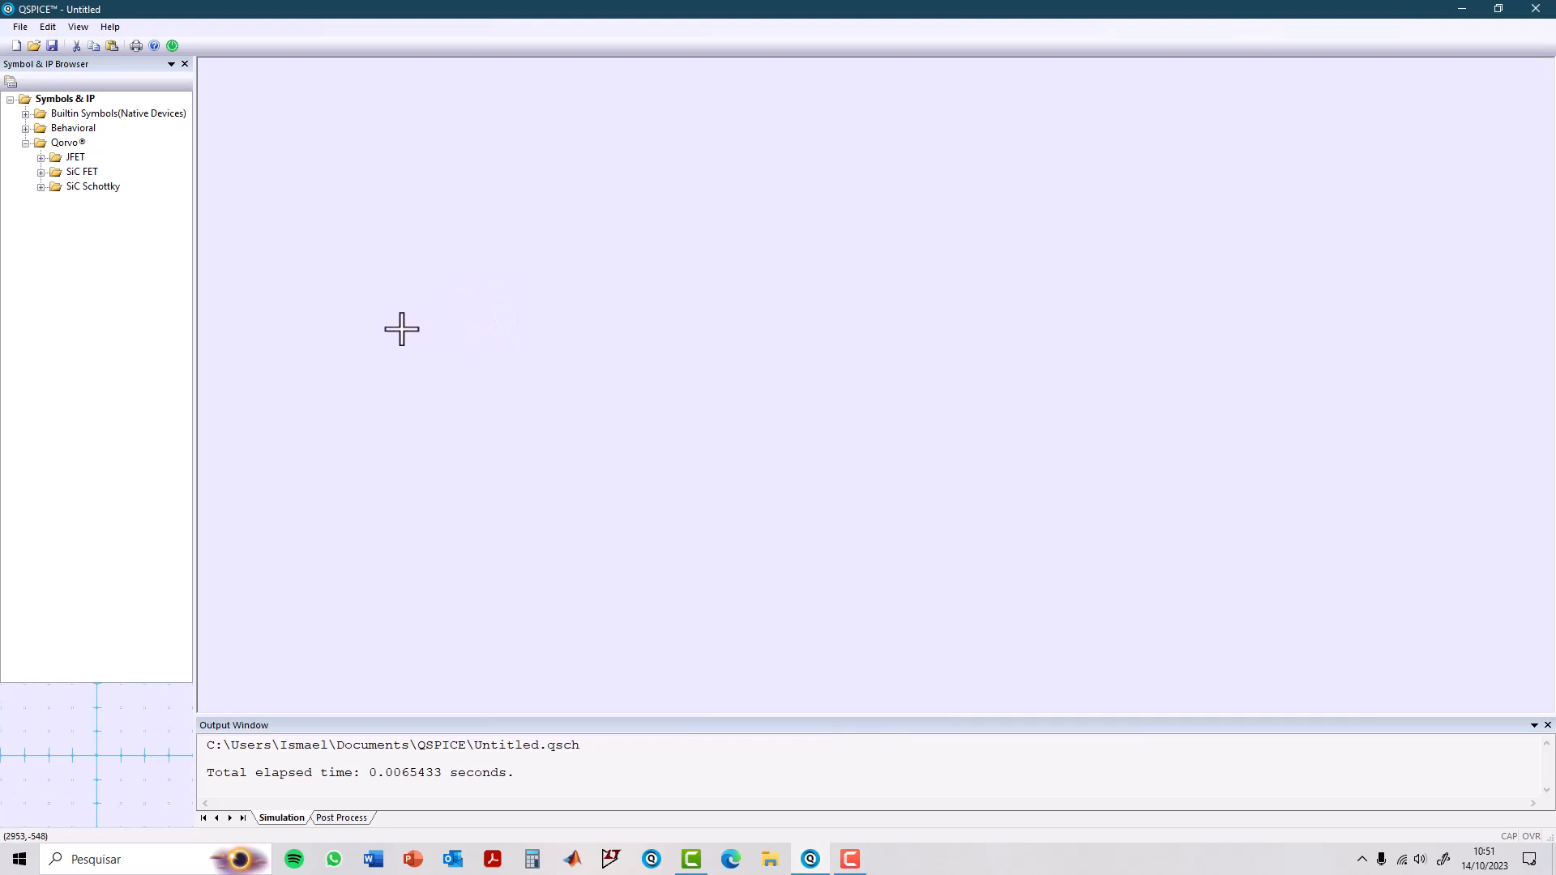
pyautogui.press('v')
pyautogui.press('v')
pyautogui.press('v')
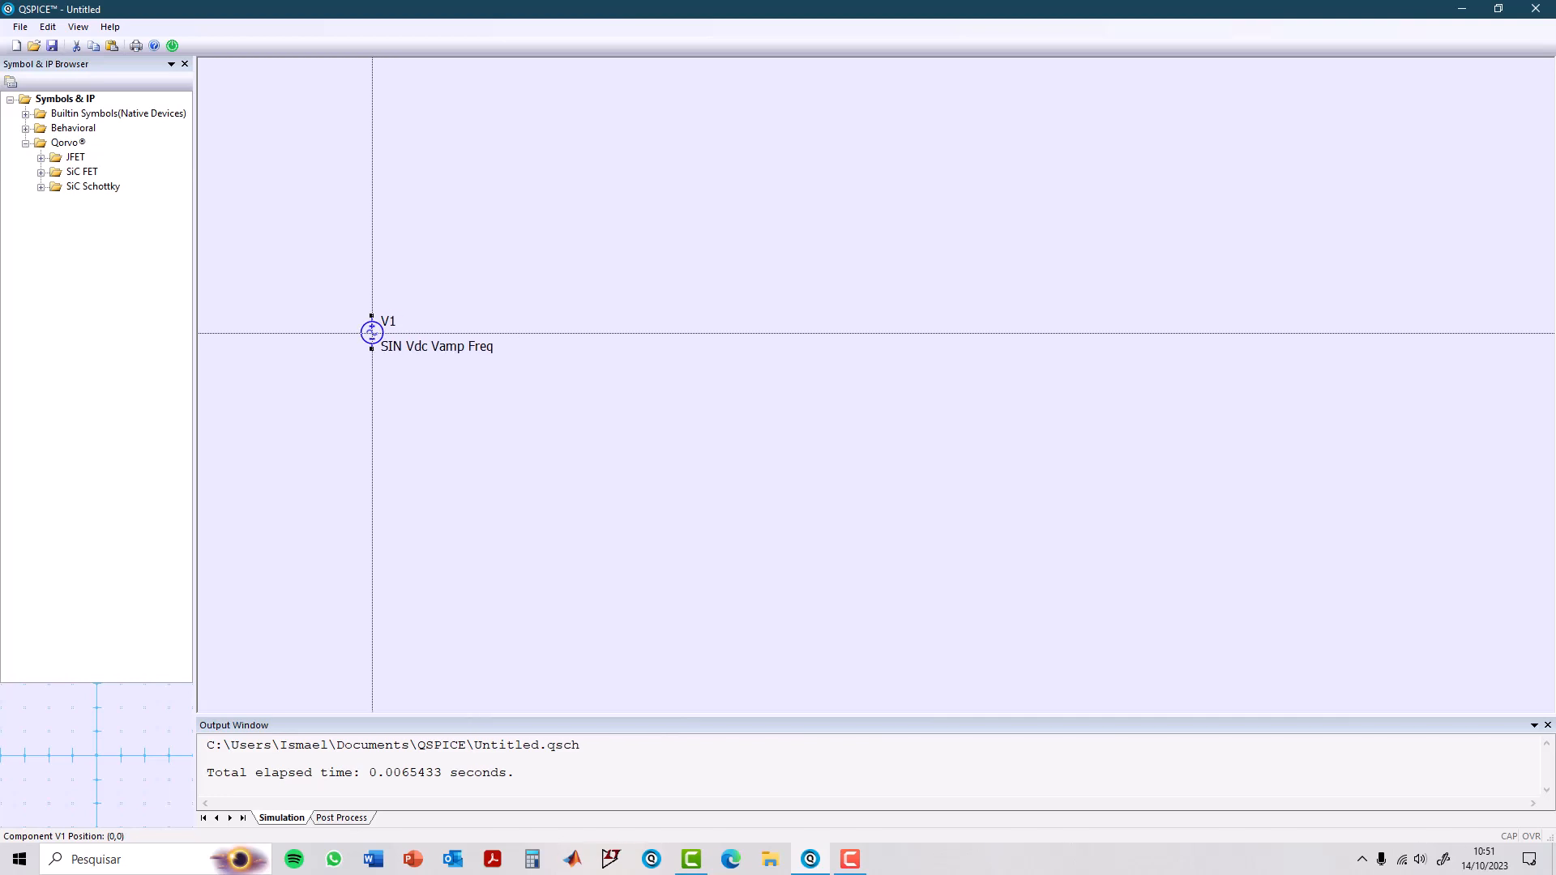
pyautogui.click(371, 332)
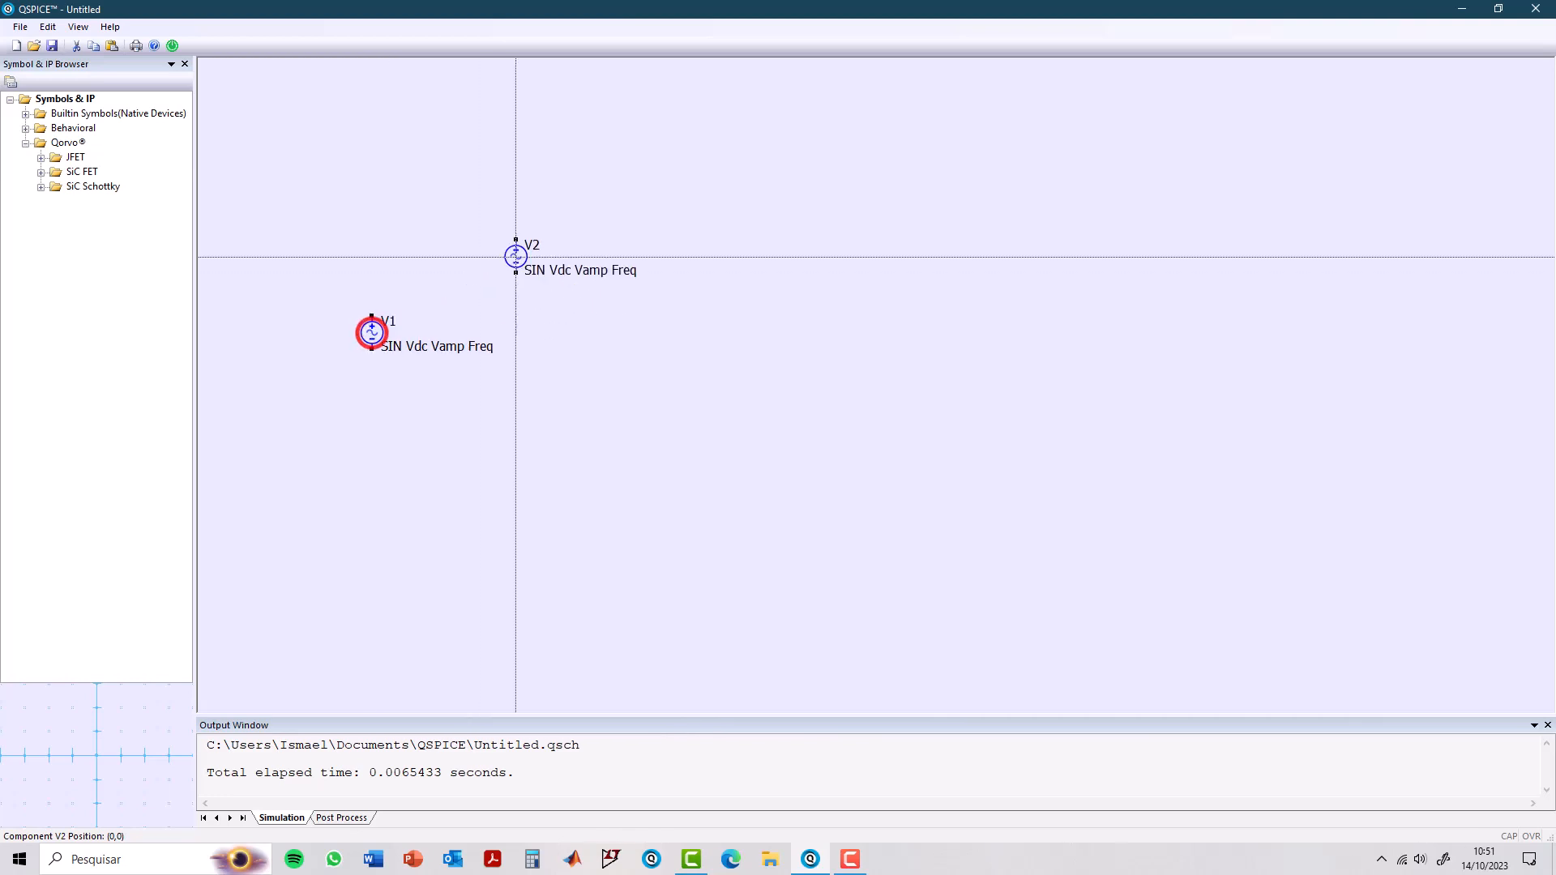
pyautogui.rightClick(514, 252)
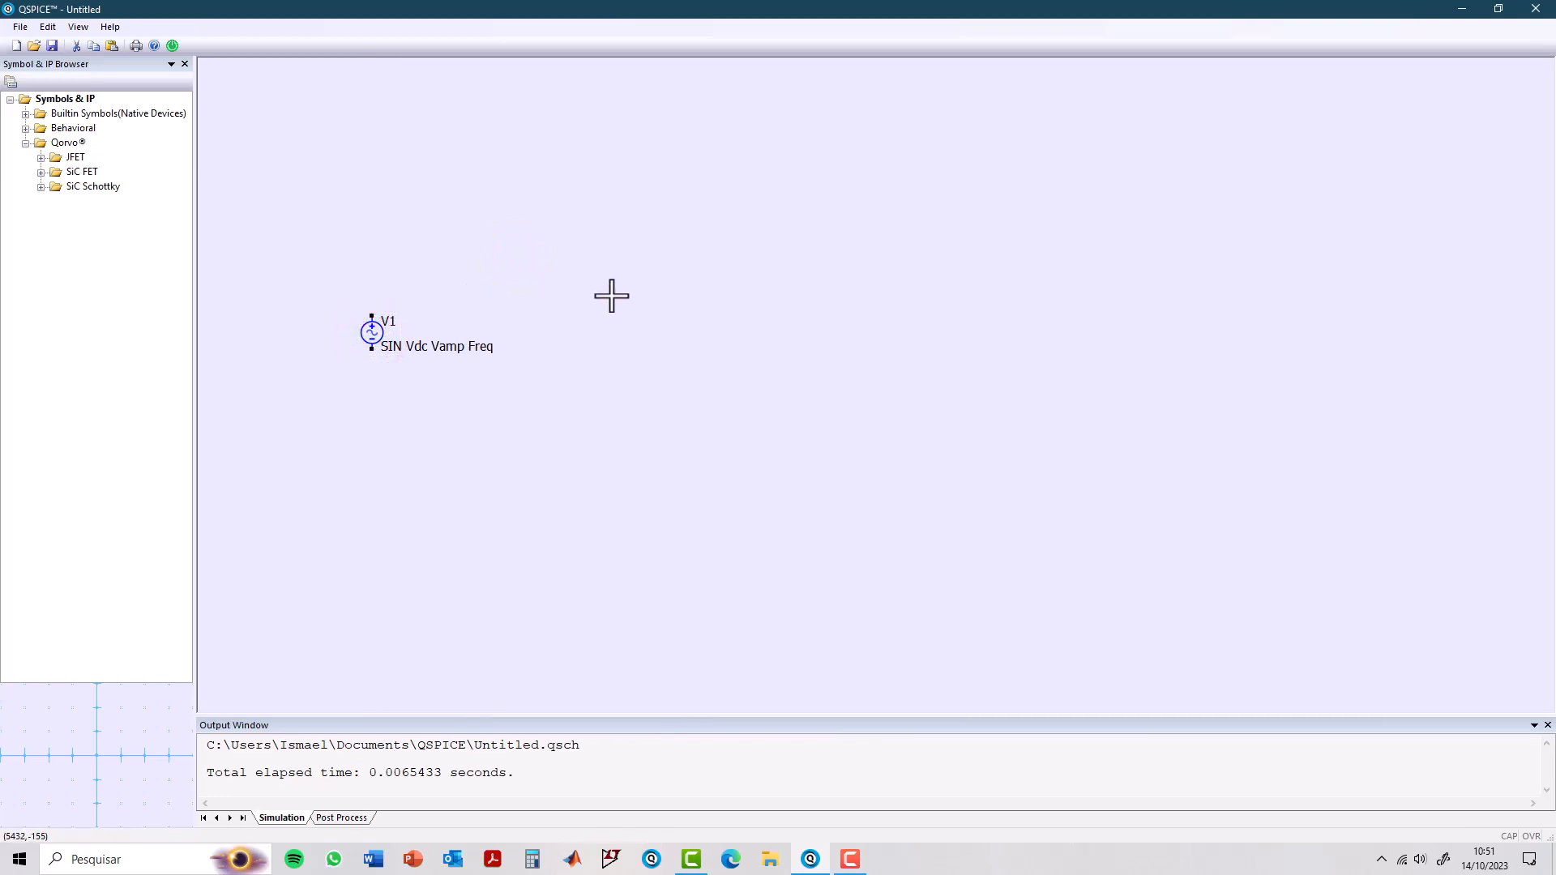
# Place one diode above and beside the voltage source, rotated horizontally with its cathode facing away from the source.
pyautogui.press('d')
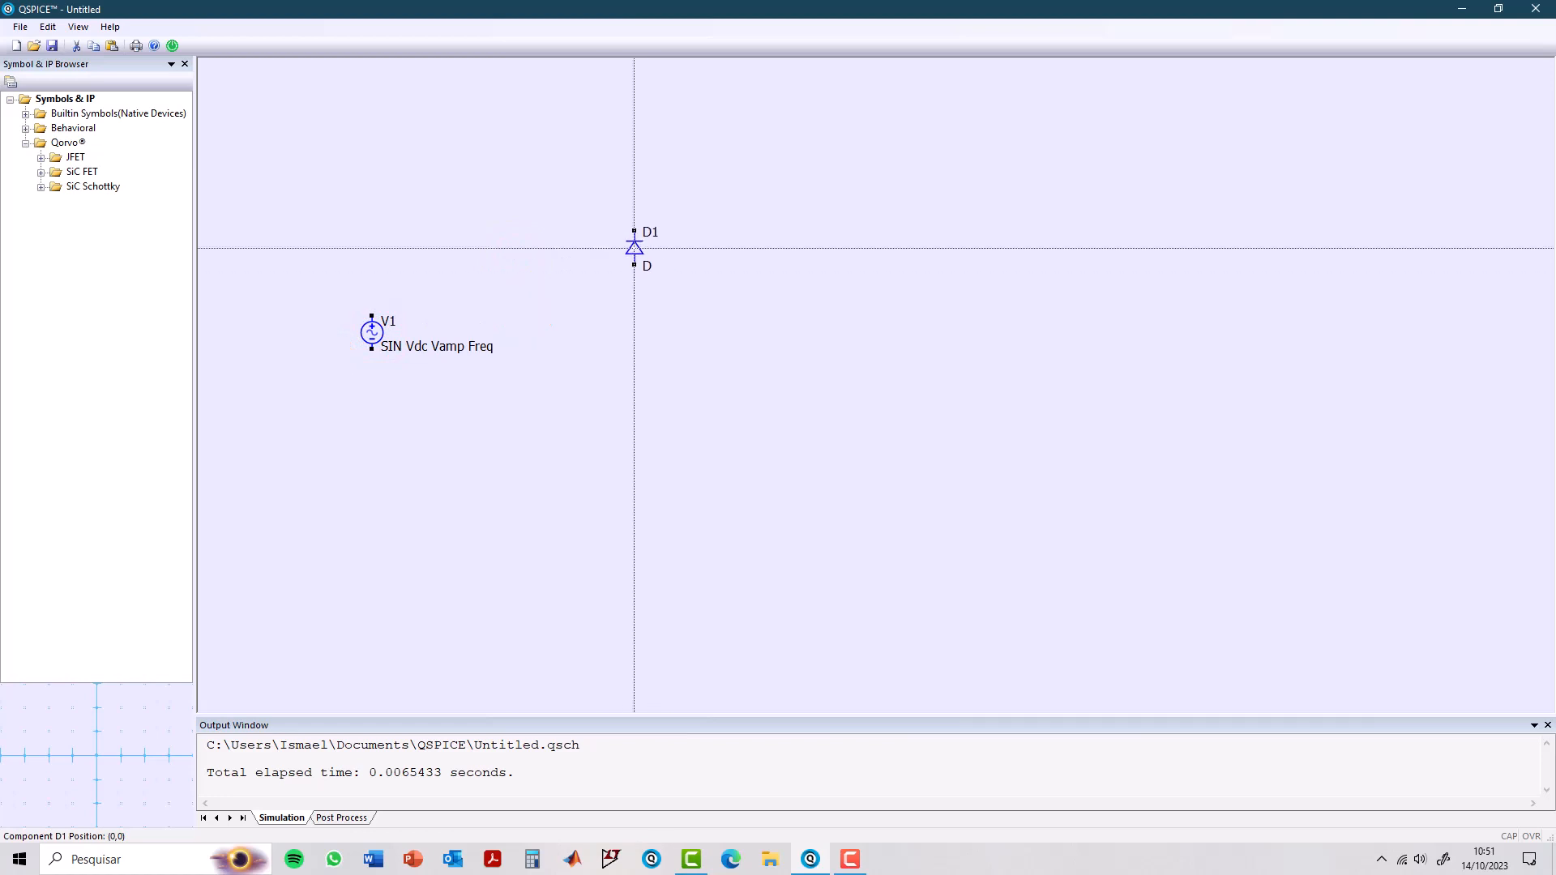
pyautogui.hotkey('ctrl', 'r')
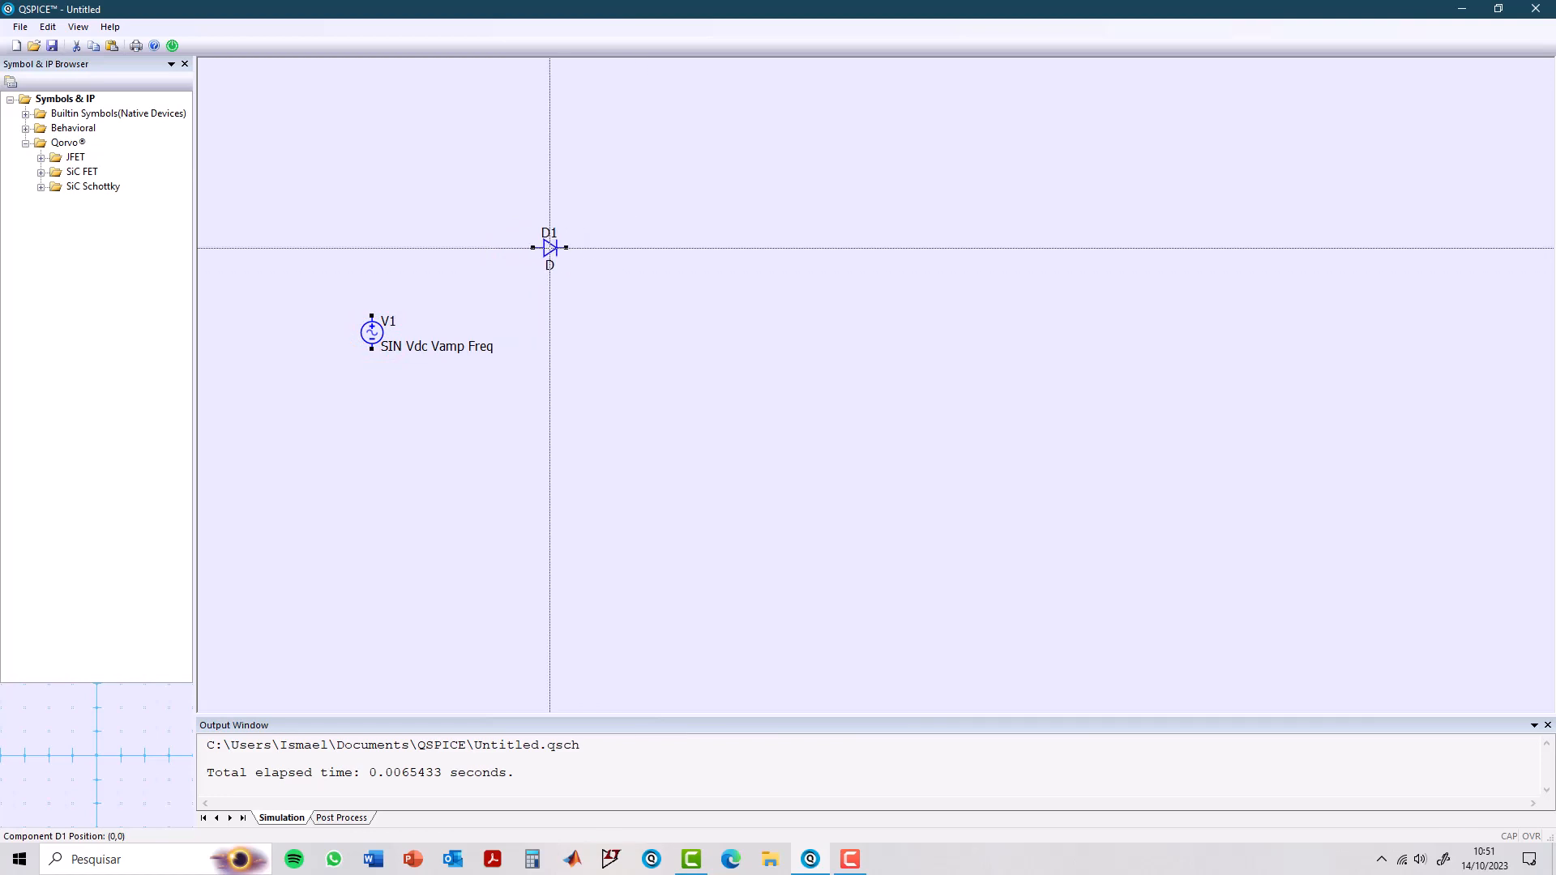
pyautogui.click(549, 255)
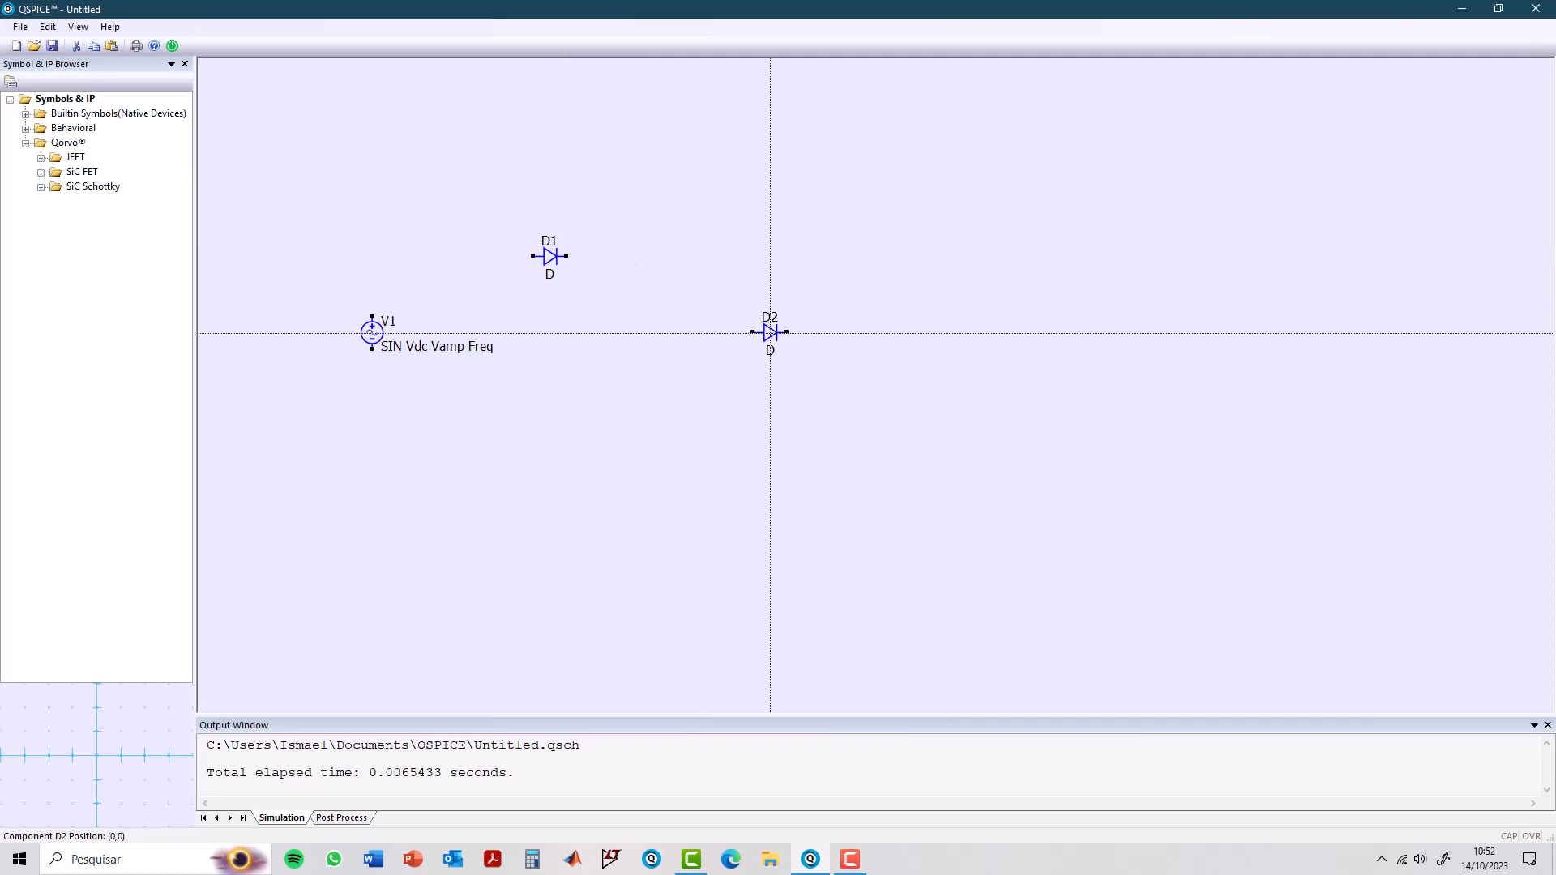
pyautogui.rightClick(769, 332)
# Place one vertical resistor level with the voltage source, beyond the diode.
pyautogui.press('r')
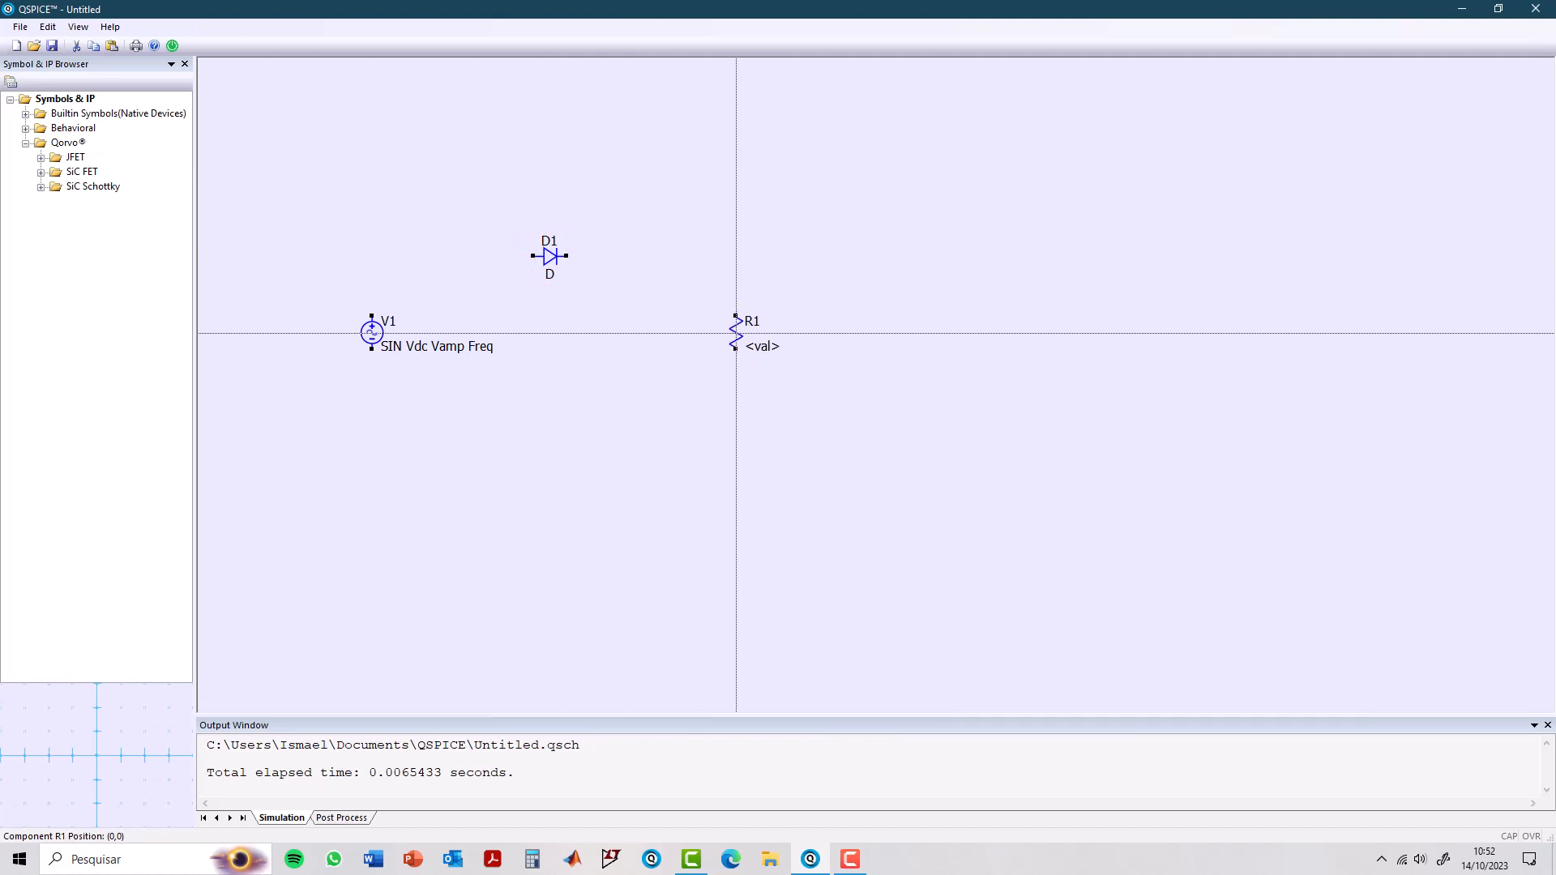
pyautogui.click(710, 332)
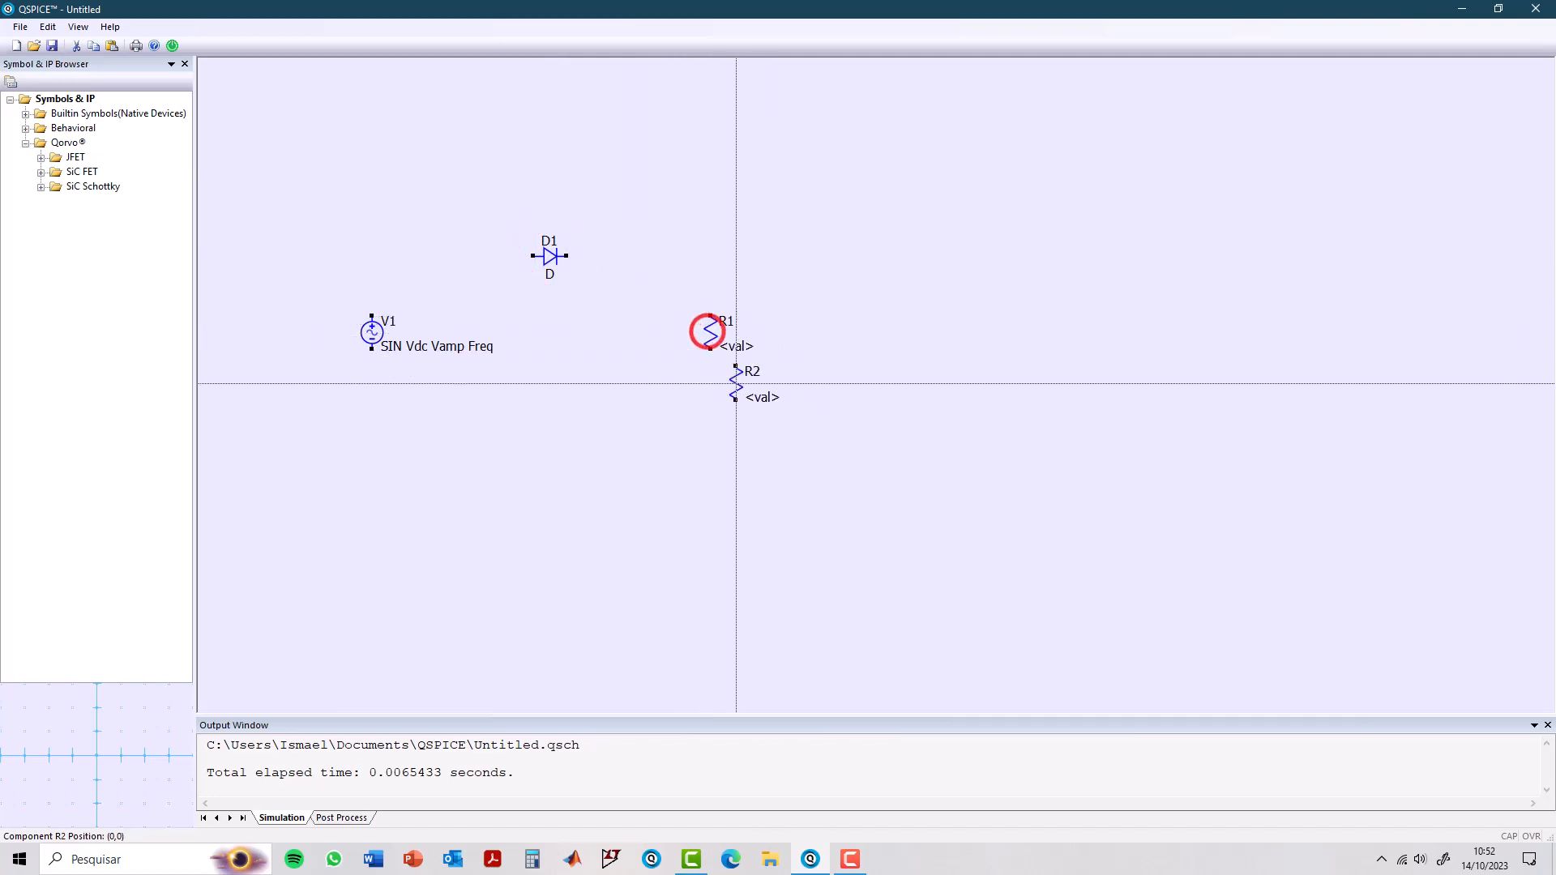
pyautogui.rightClick(739, 402)
# Place one ground symbol beneath the voltage source and another beneath the resistor.
pyautogui.press('g')
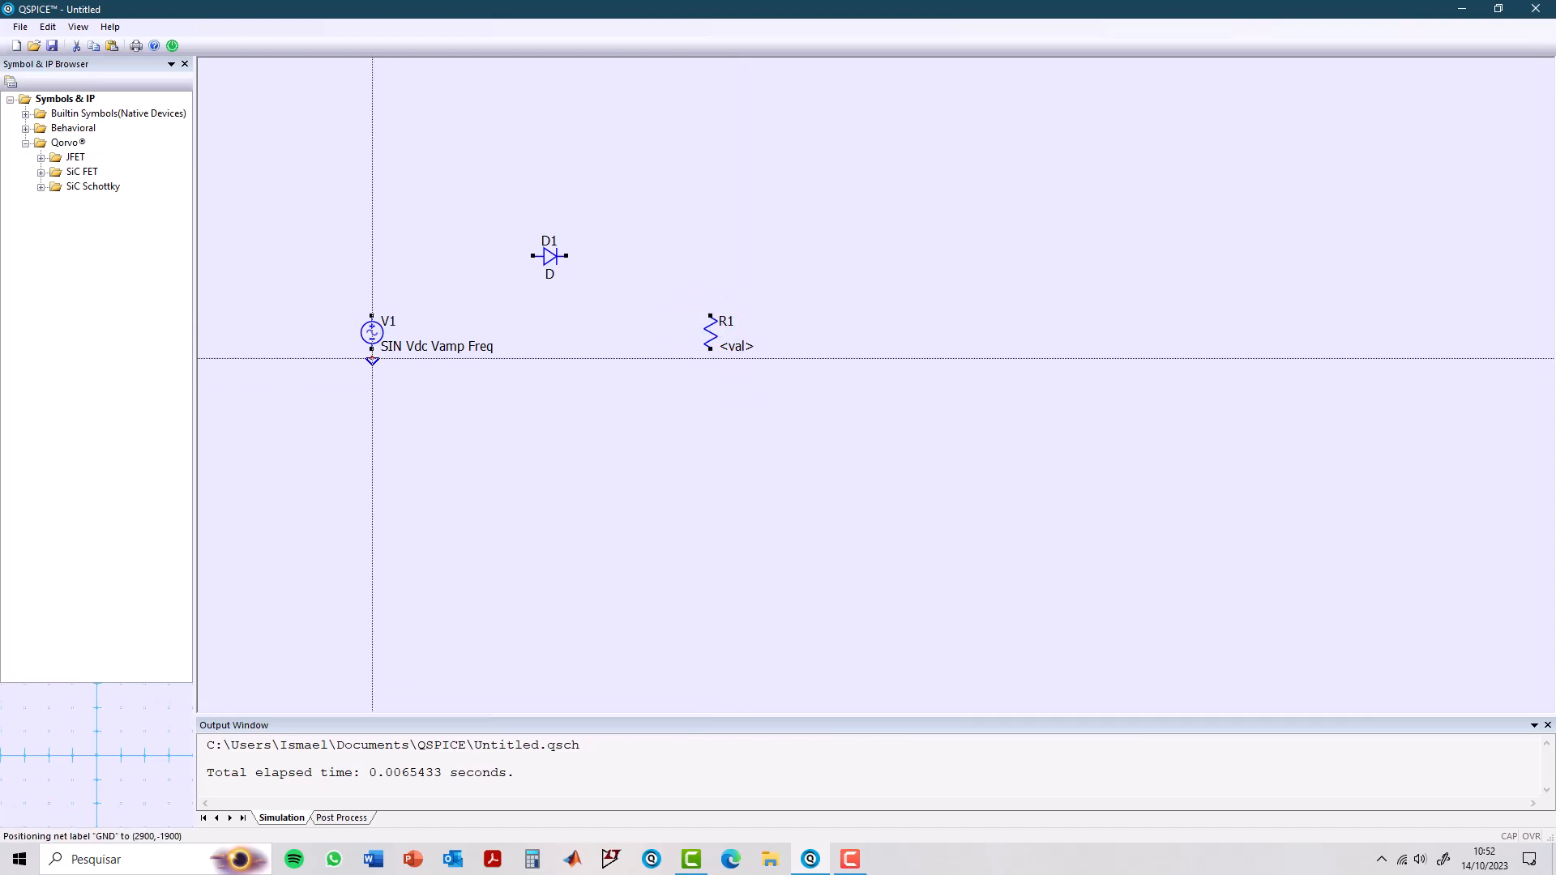
pyautogui.click(371, 370)
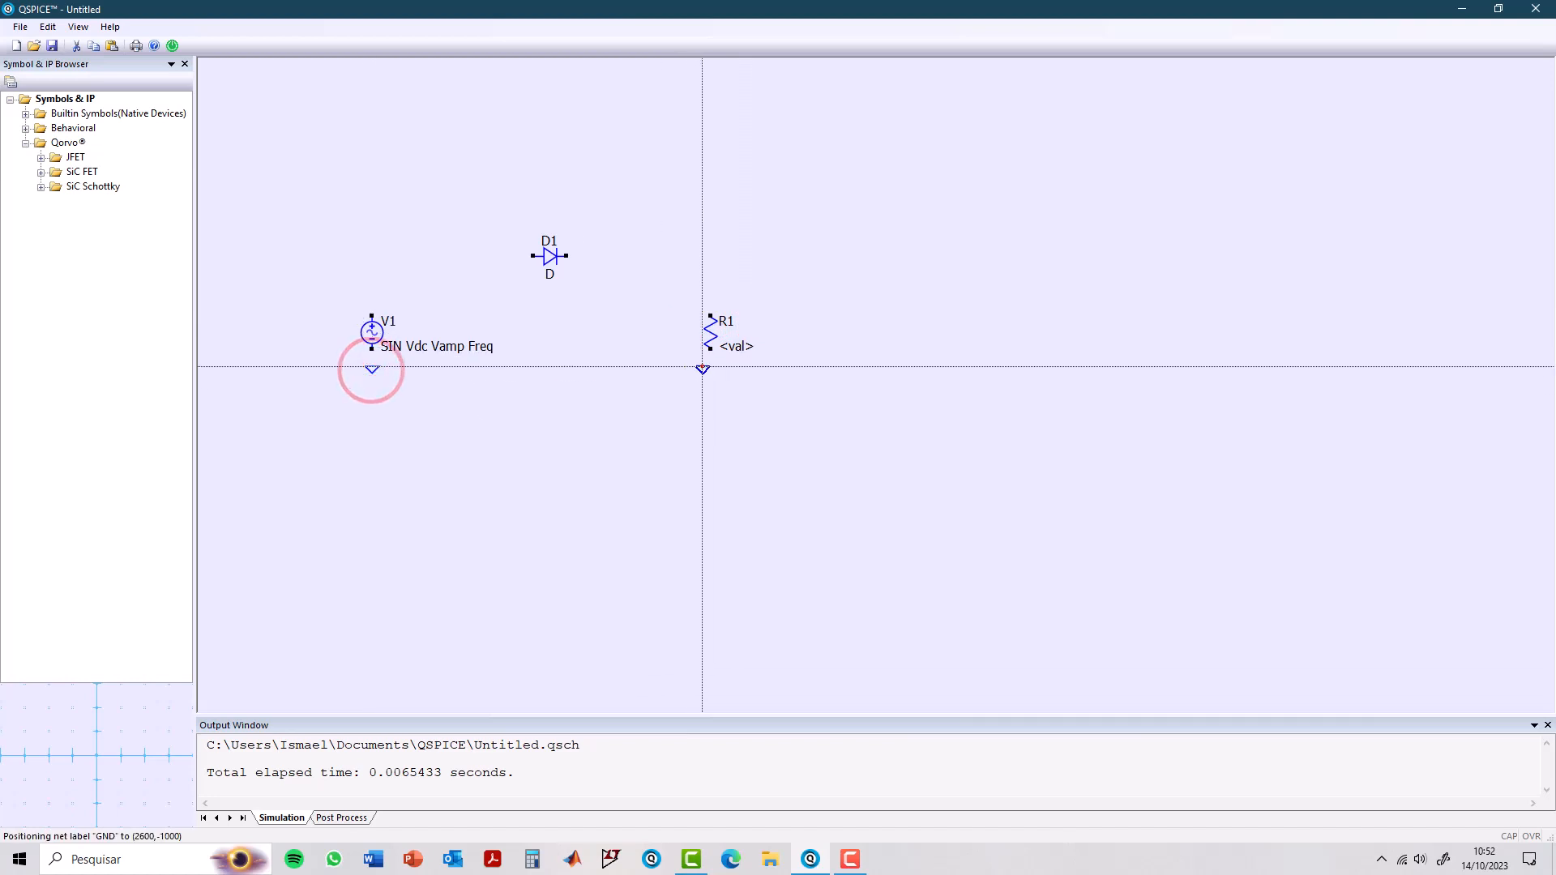
pyautogui.click(709, 369)
pyautogui.rightClick(655, 475)
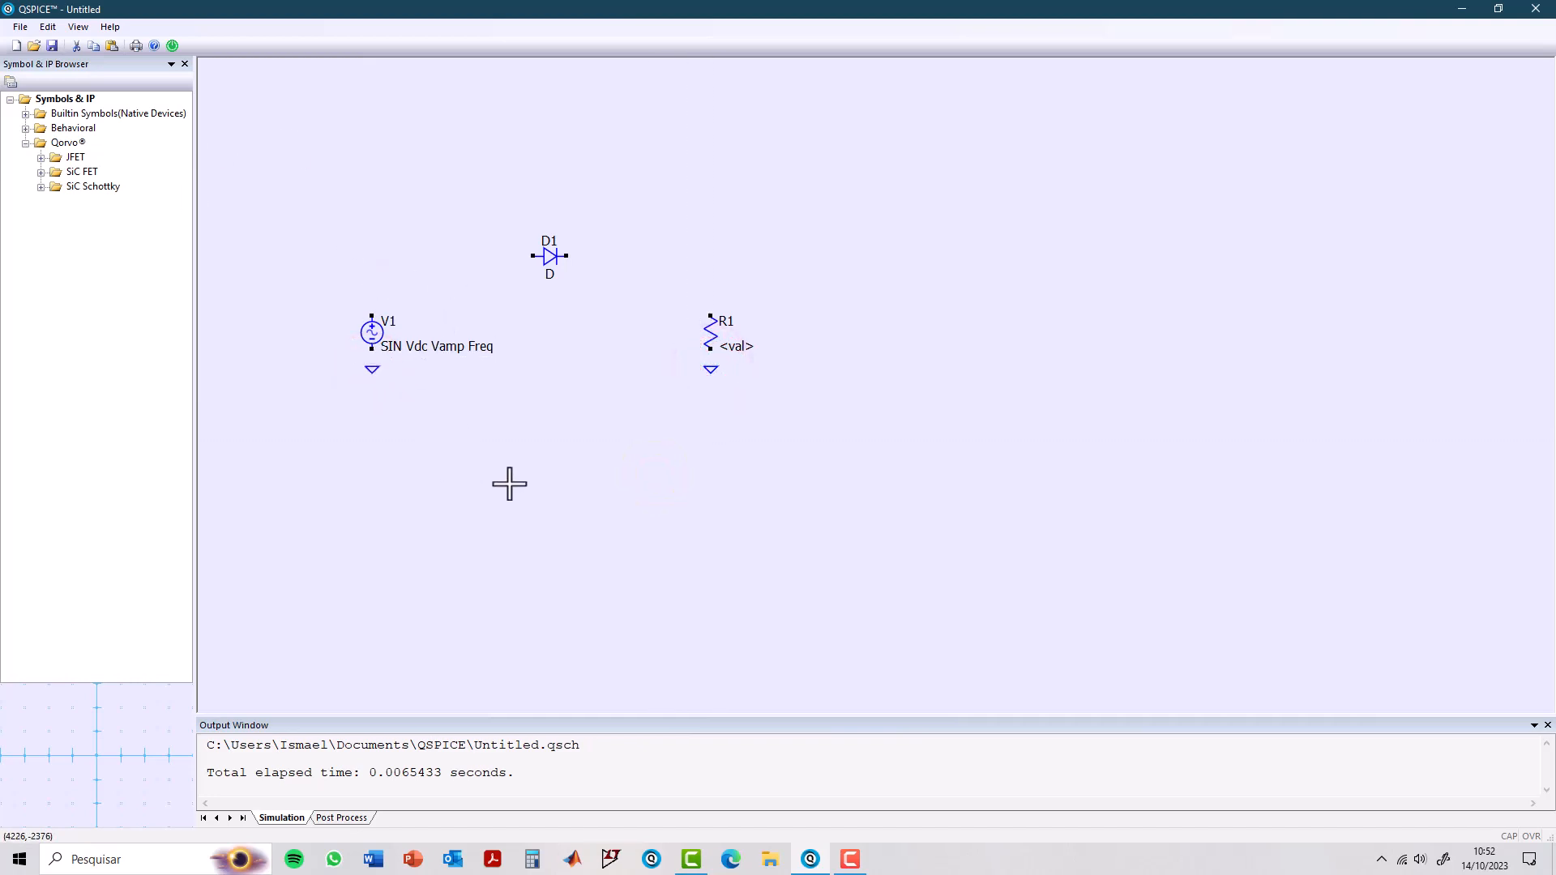
# Wire the voltage source through the diode and resistor down to the resistor's ground in one continuous run.
pyautogui.press('F3')
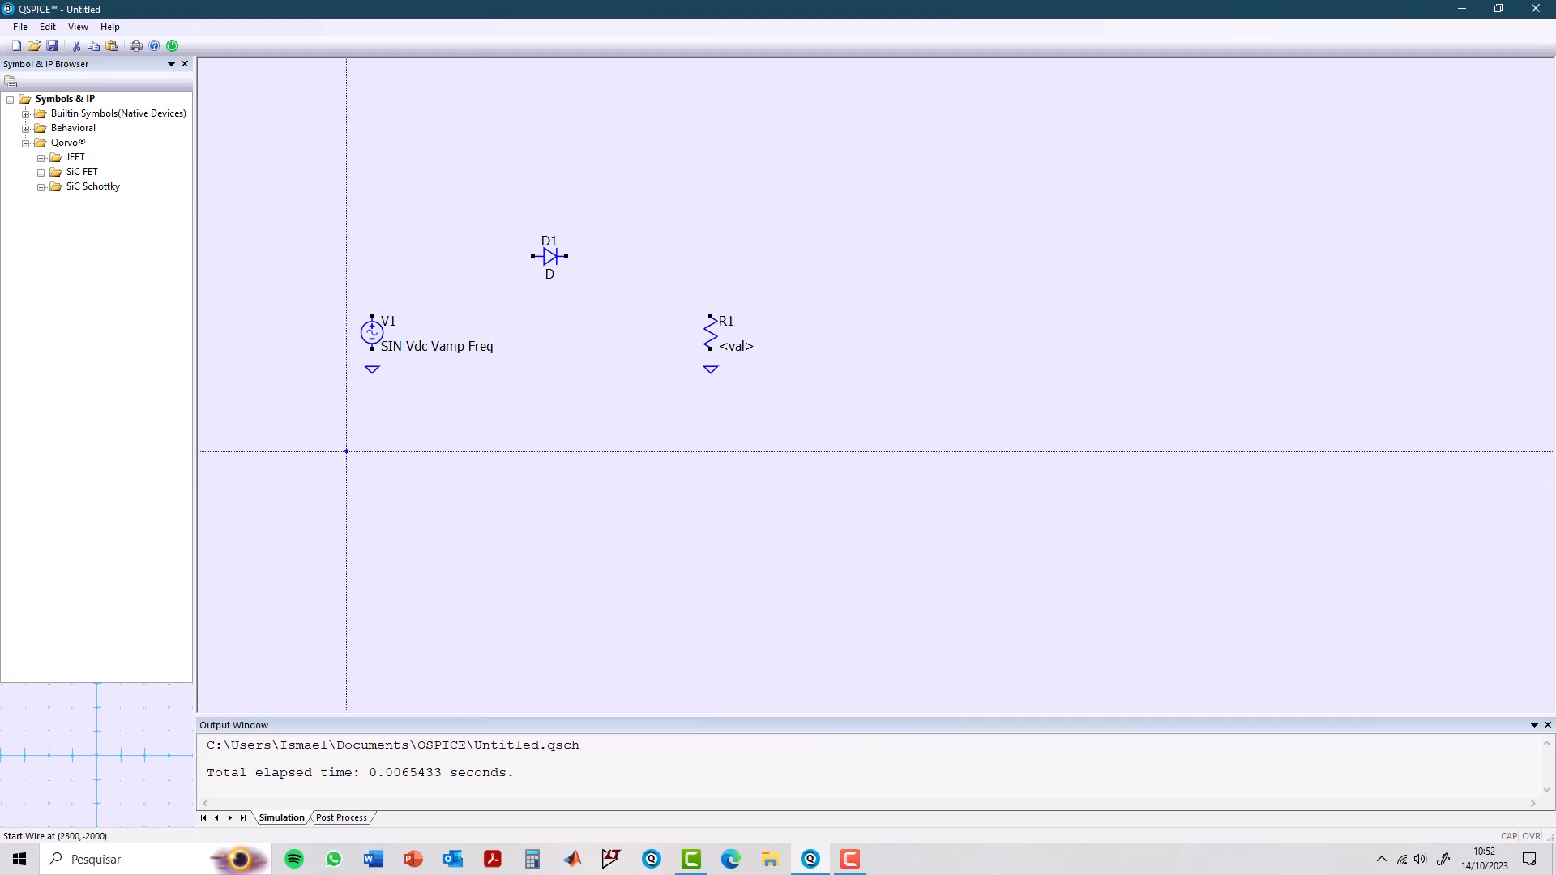
pyautogui.click(372, 359)
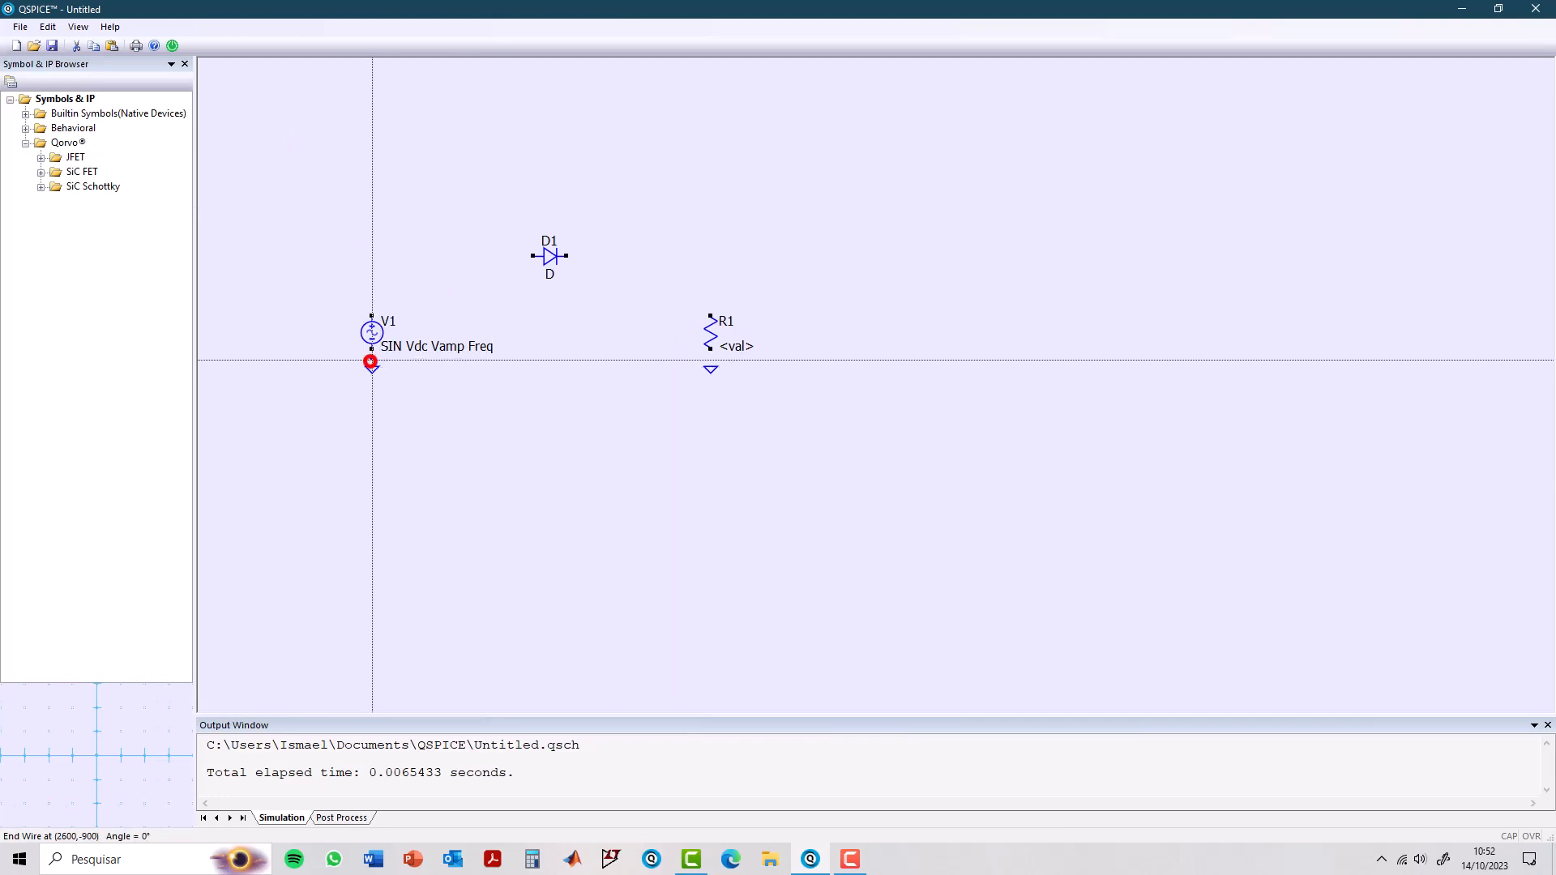
pyautogui.click(400, 257)
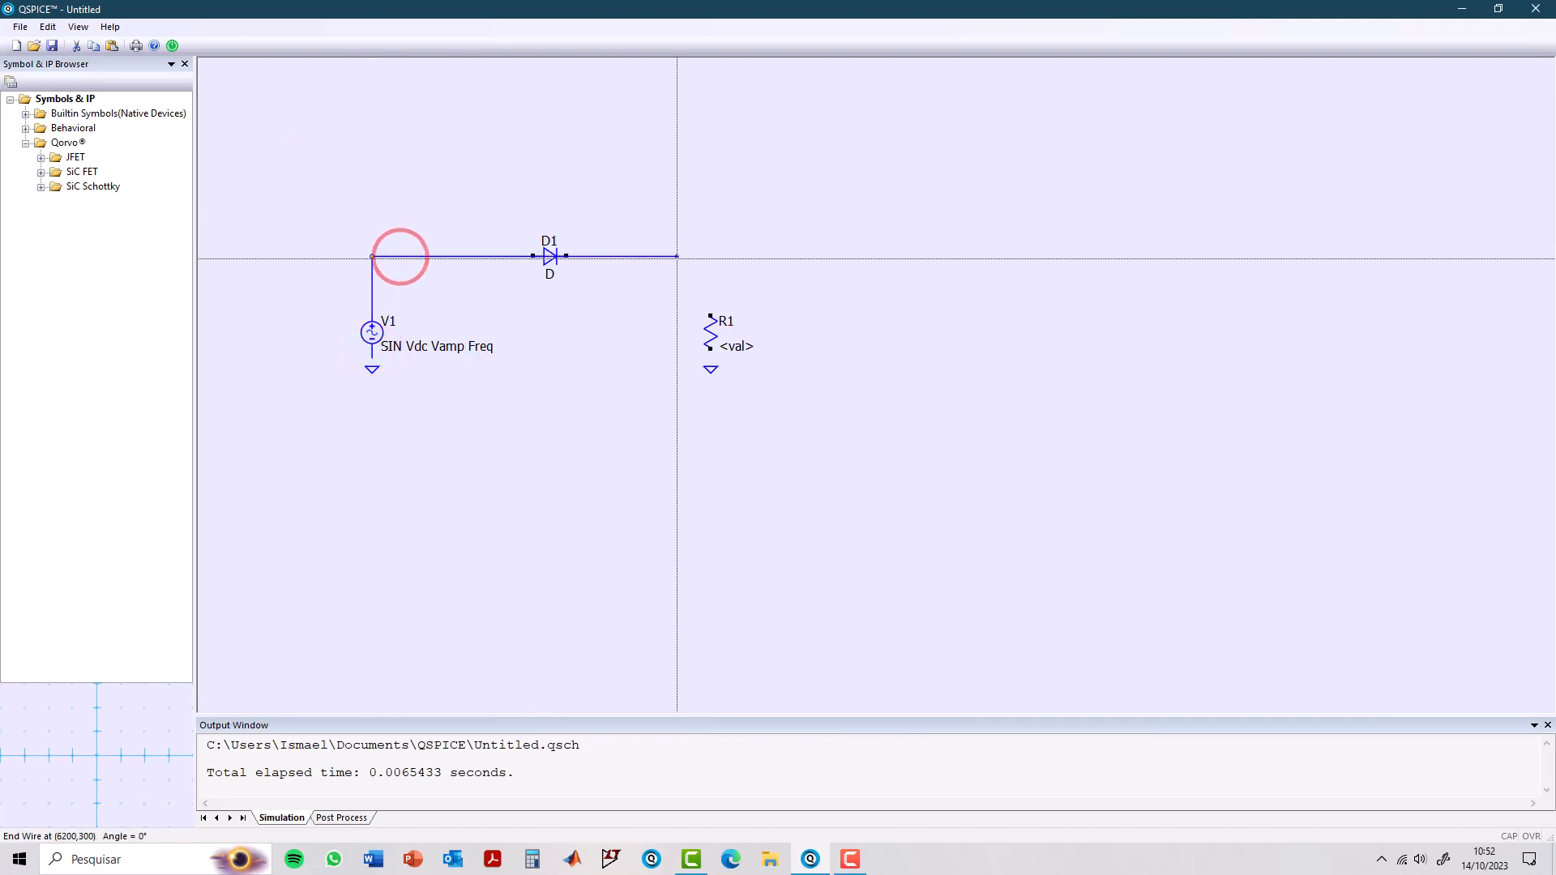
pyautogui.click(711, 270)
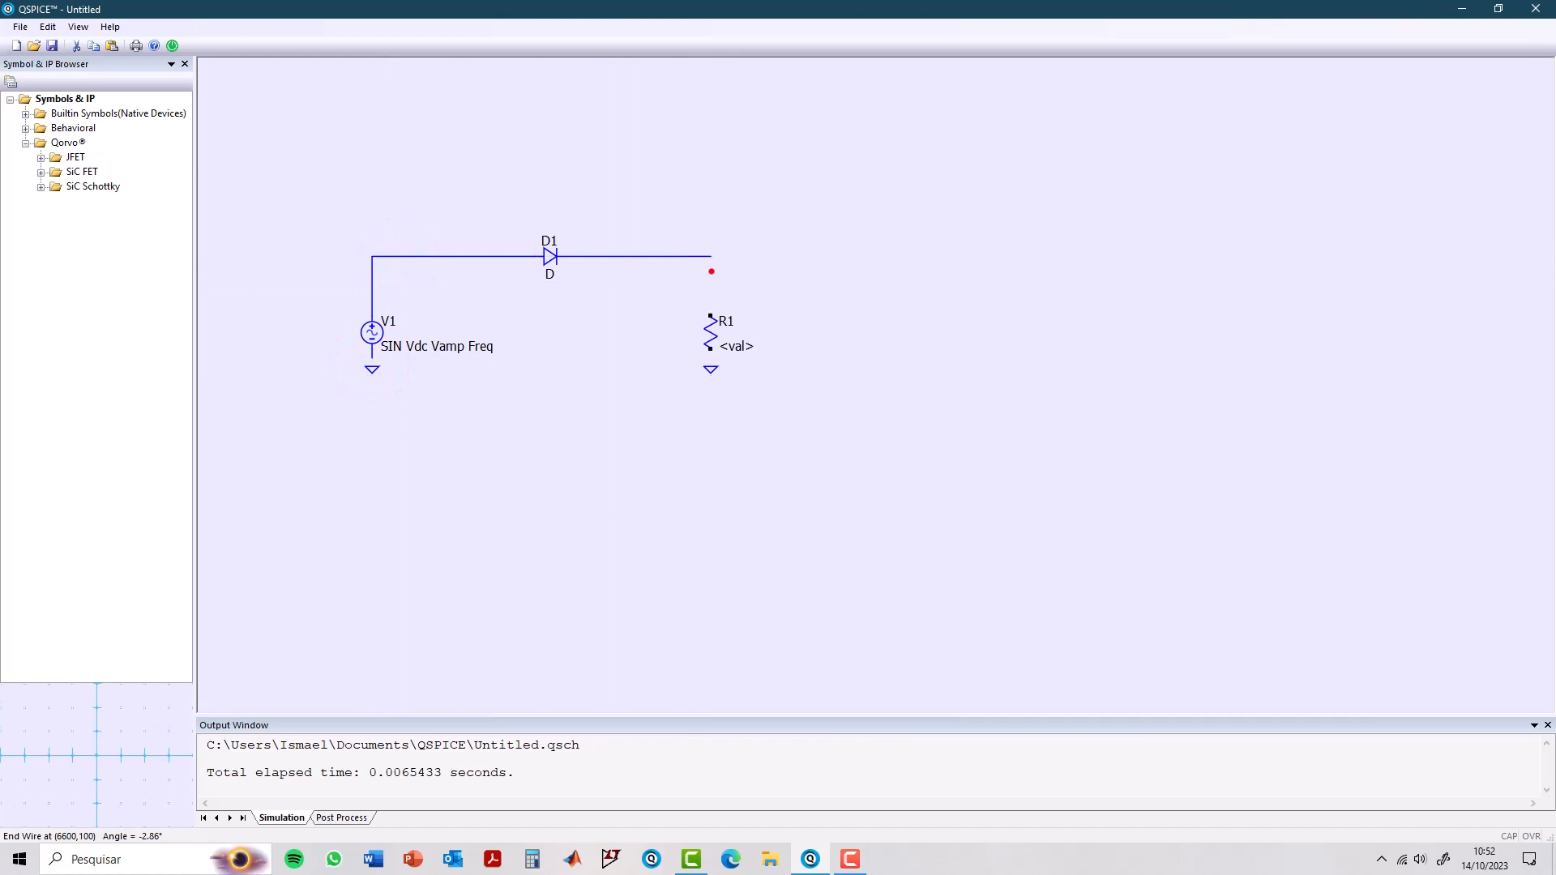
pyautogui.click(712, 365)
pyautogui.rightClick(710, 436)
# Extend the wire from the voltage source's negative terminal down to its ground symbol.
pyautogui.hotkey('ctrl', 'e')
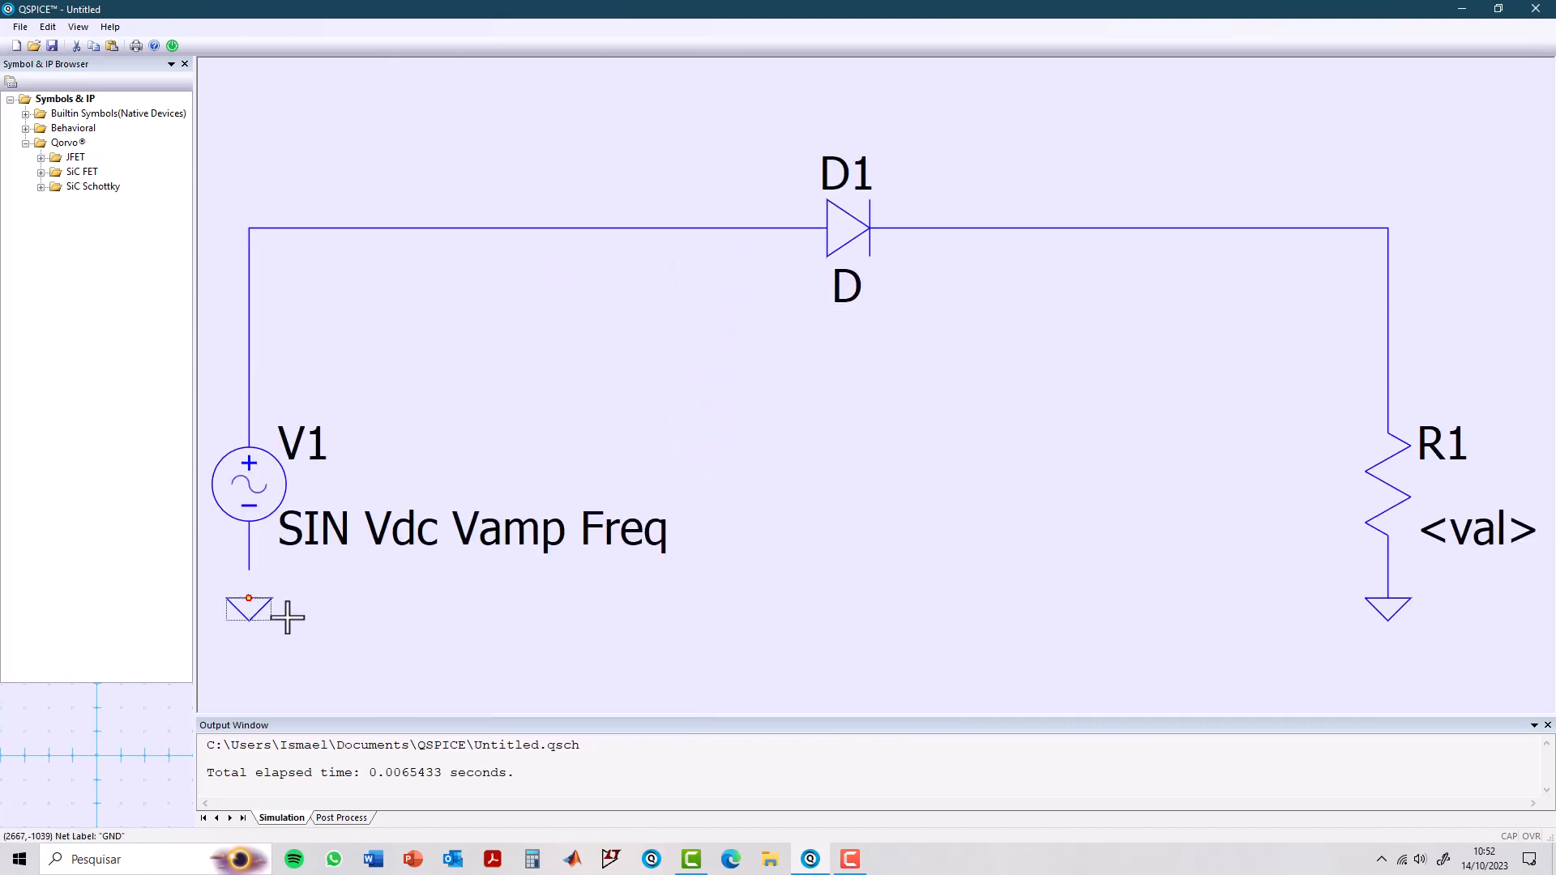
pyautogui.click(253, 555)
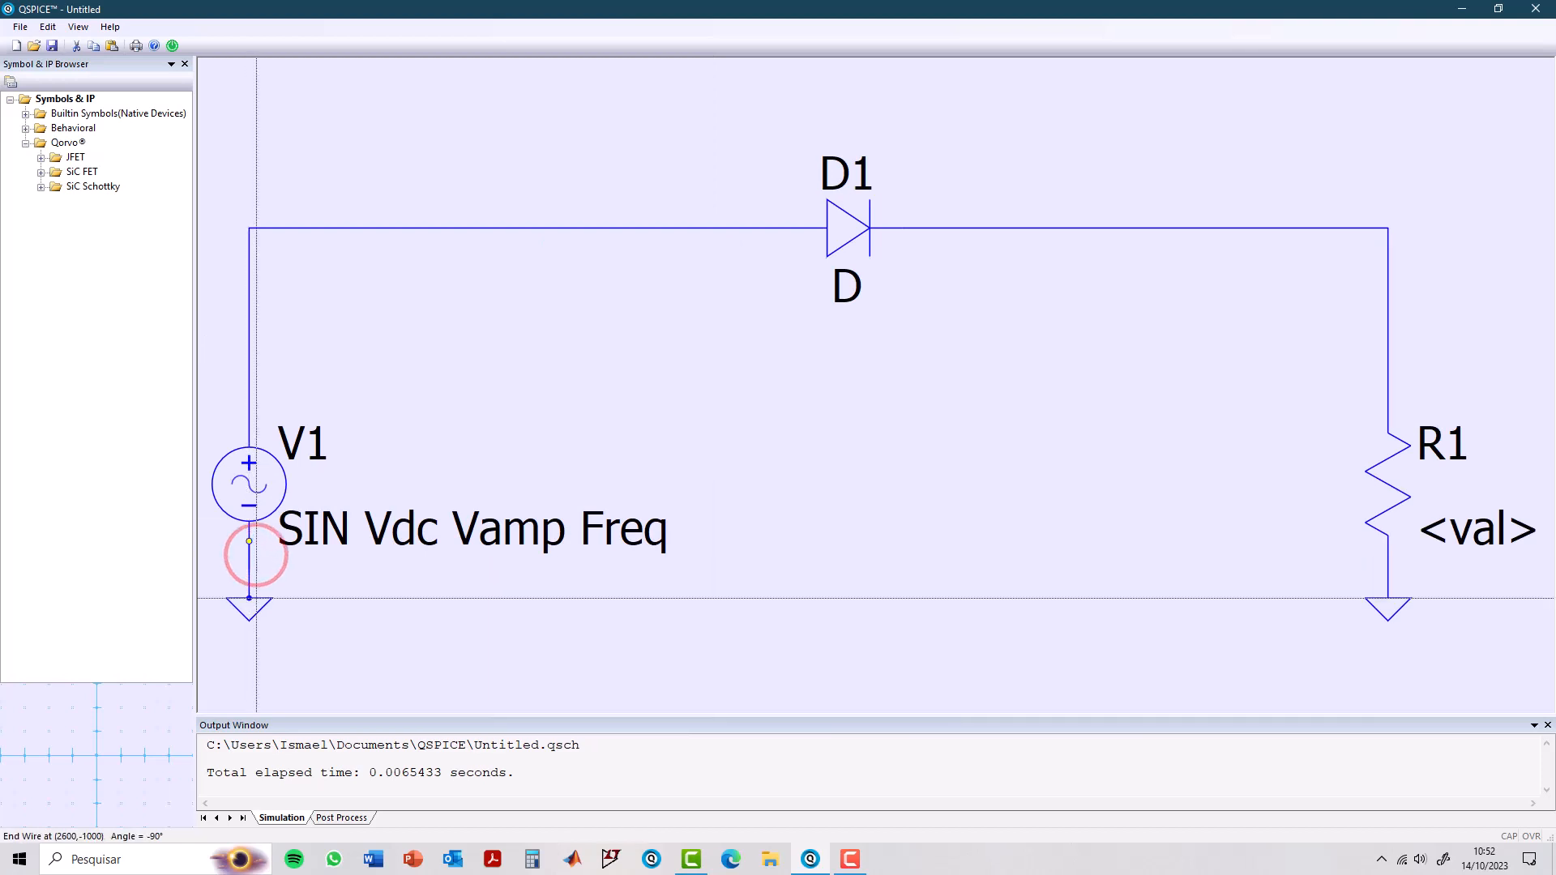
pyautogui.rightClick(385, 624)
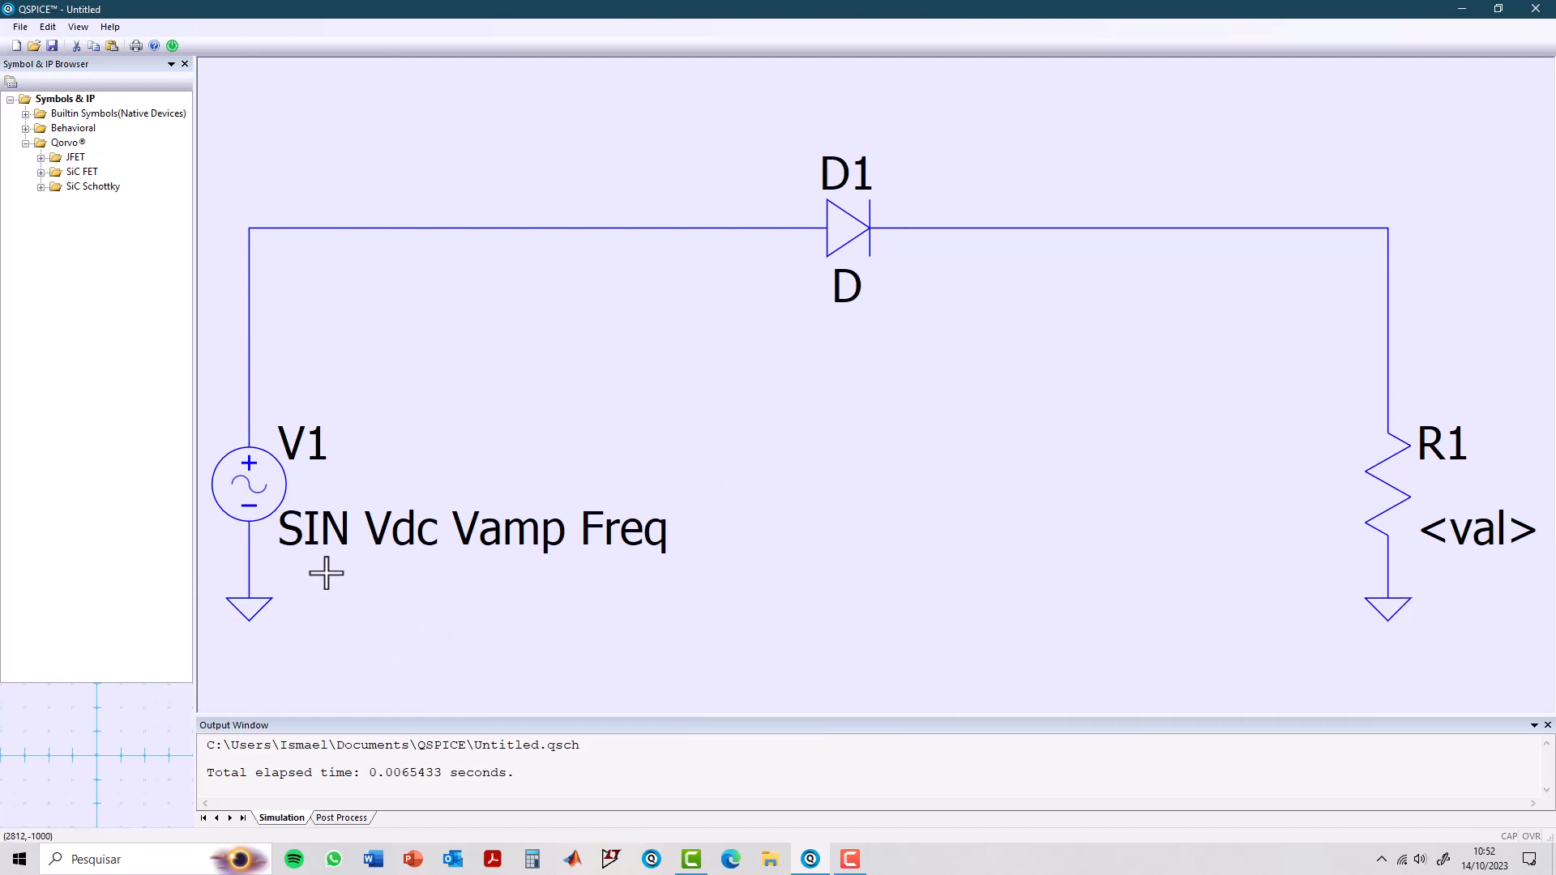
# Slide the diode along its wire toward the voltage source, and back to a spot near the resistor.
pyautogui.scroll(-1, 596, 442)
pyautogui.scroll(-1, 602, 435)
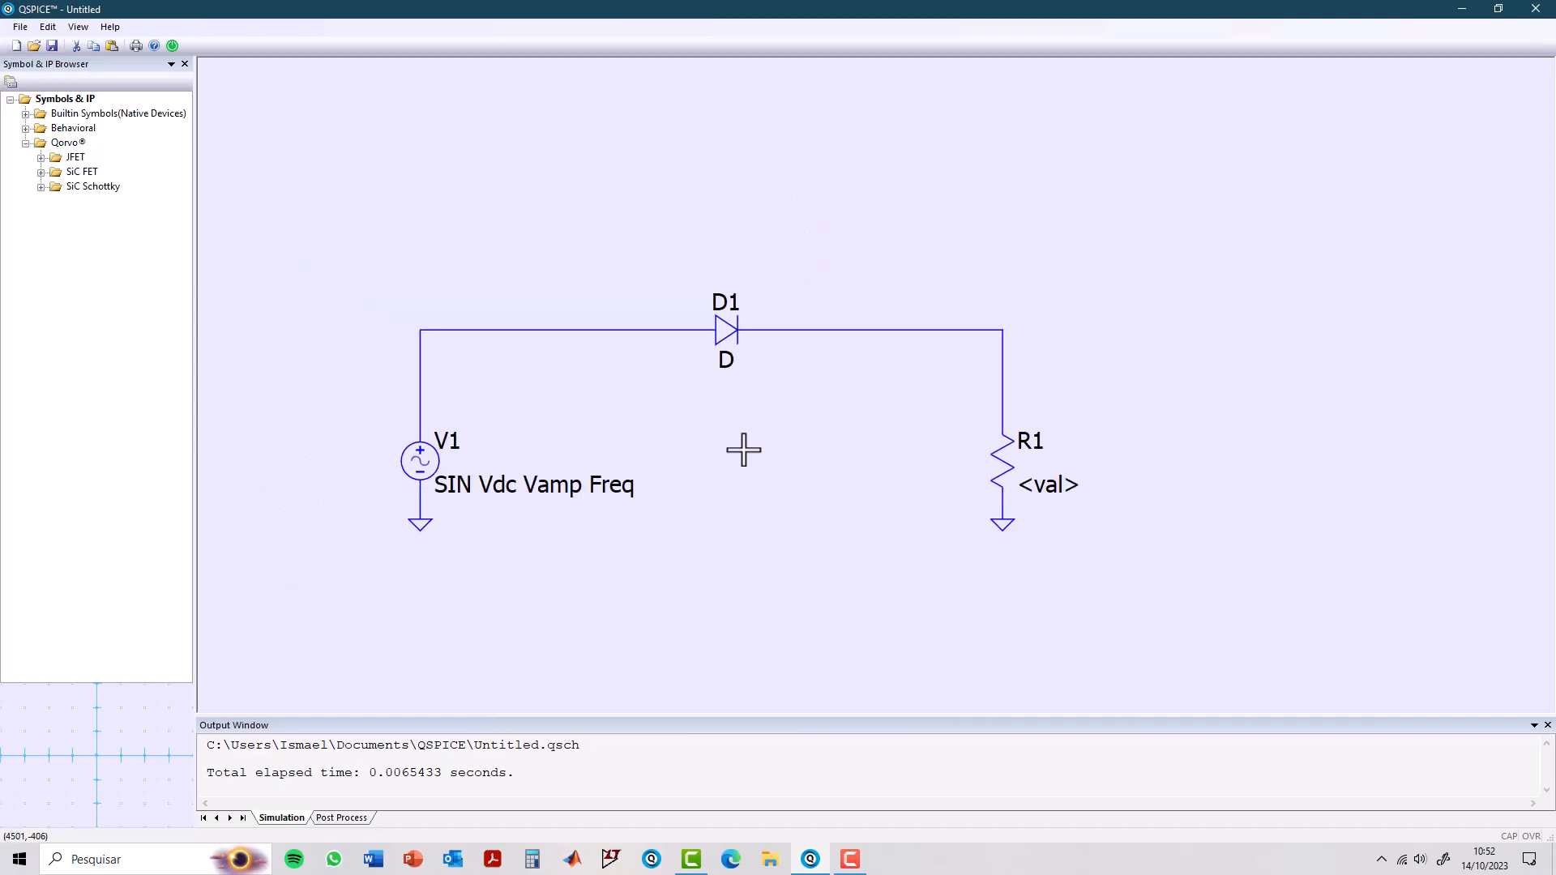
pyautogui.moveTo(726, 330); pyautogui.dragTo(722, 330)
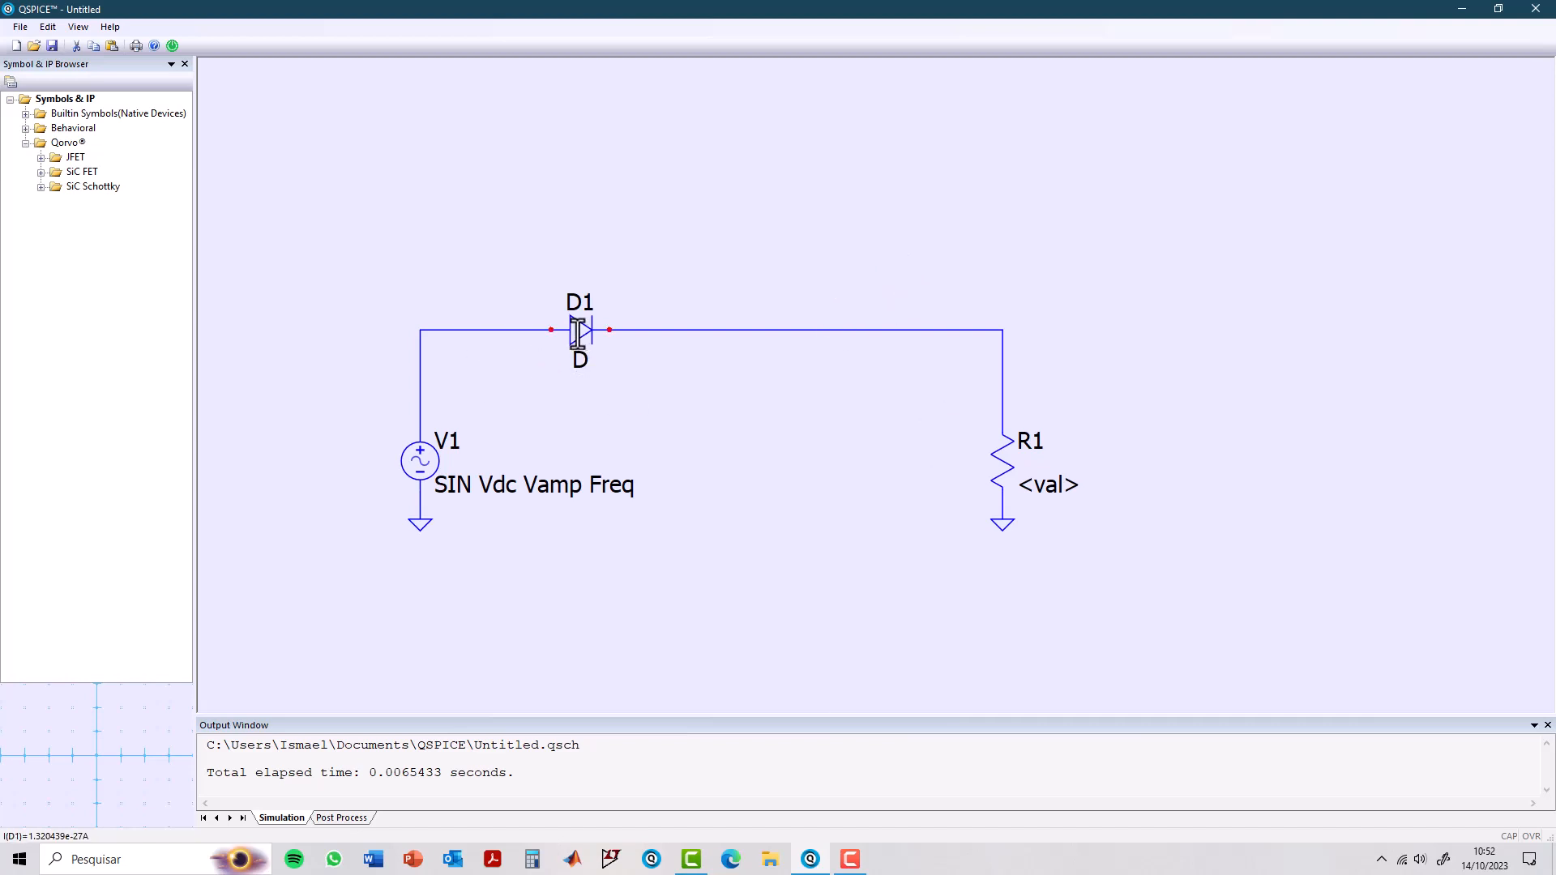
pyautogui.moveTo(577, 331); pyautogui.dragTo(871, 330)
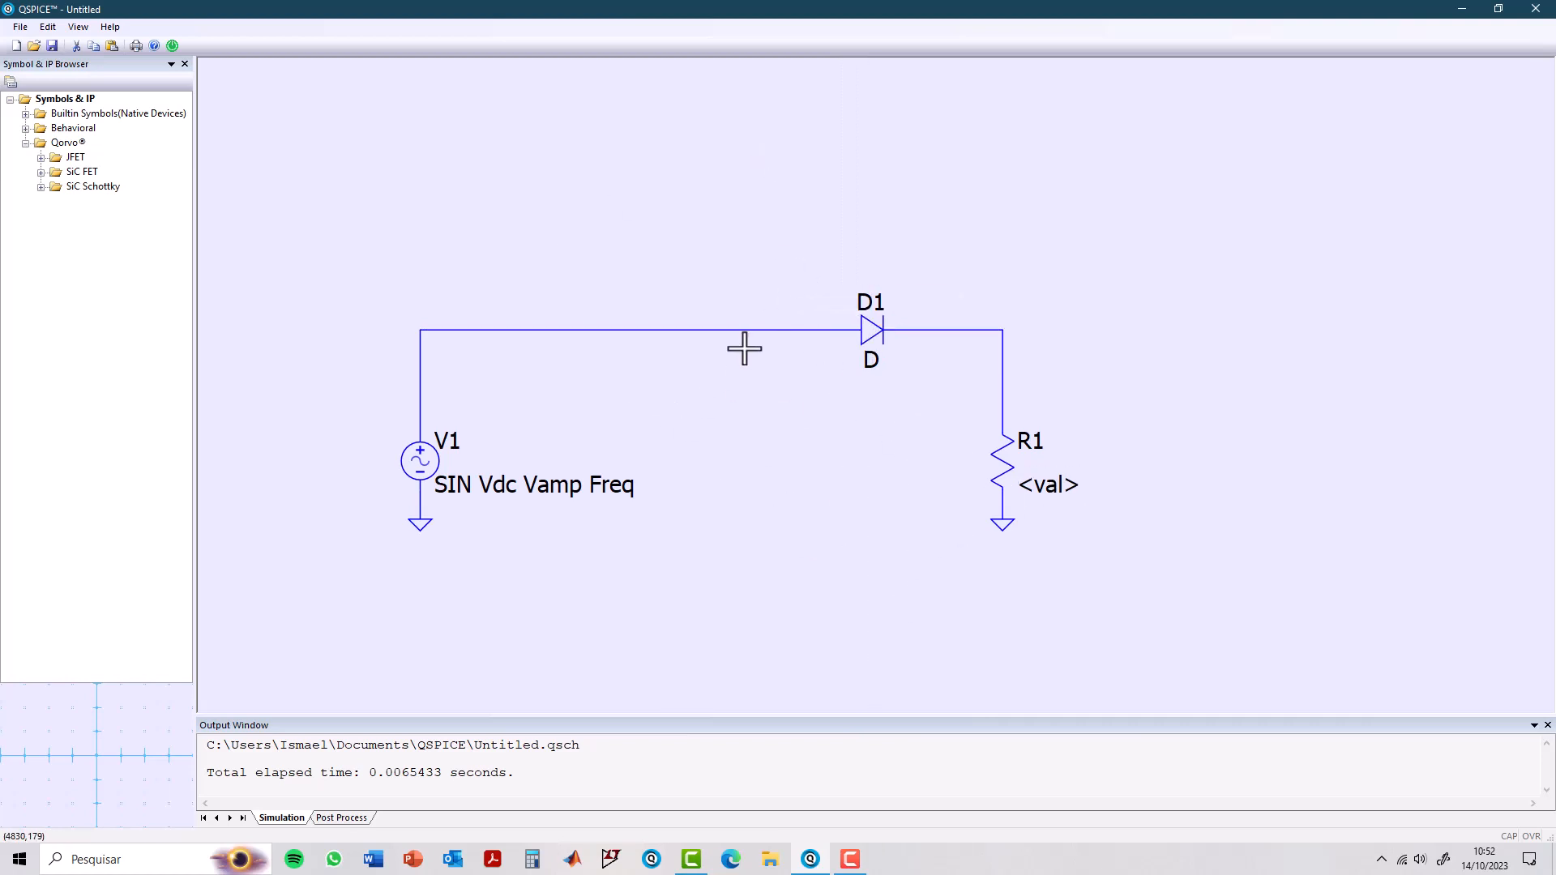
# Move the diode, resistor and resistor's ground as a group toward the source, and undo the move.
pyautogui.moveTo(792, 240); pyautogui.dragTo(826, 566)
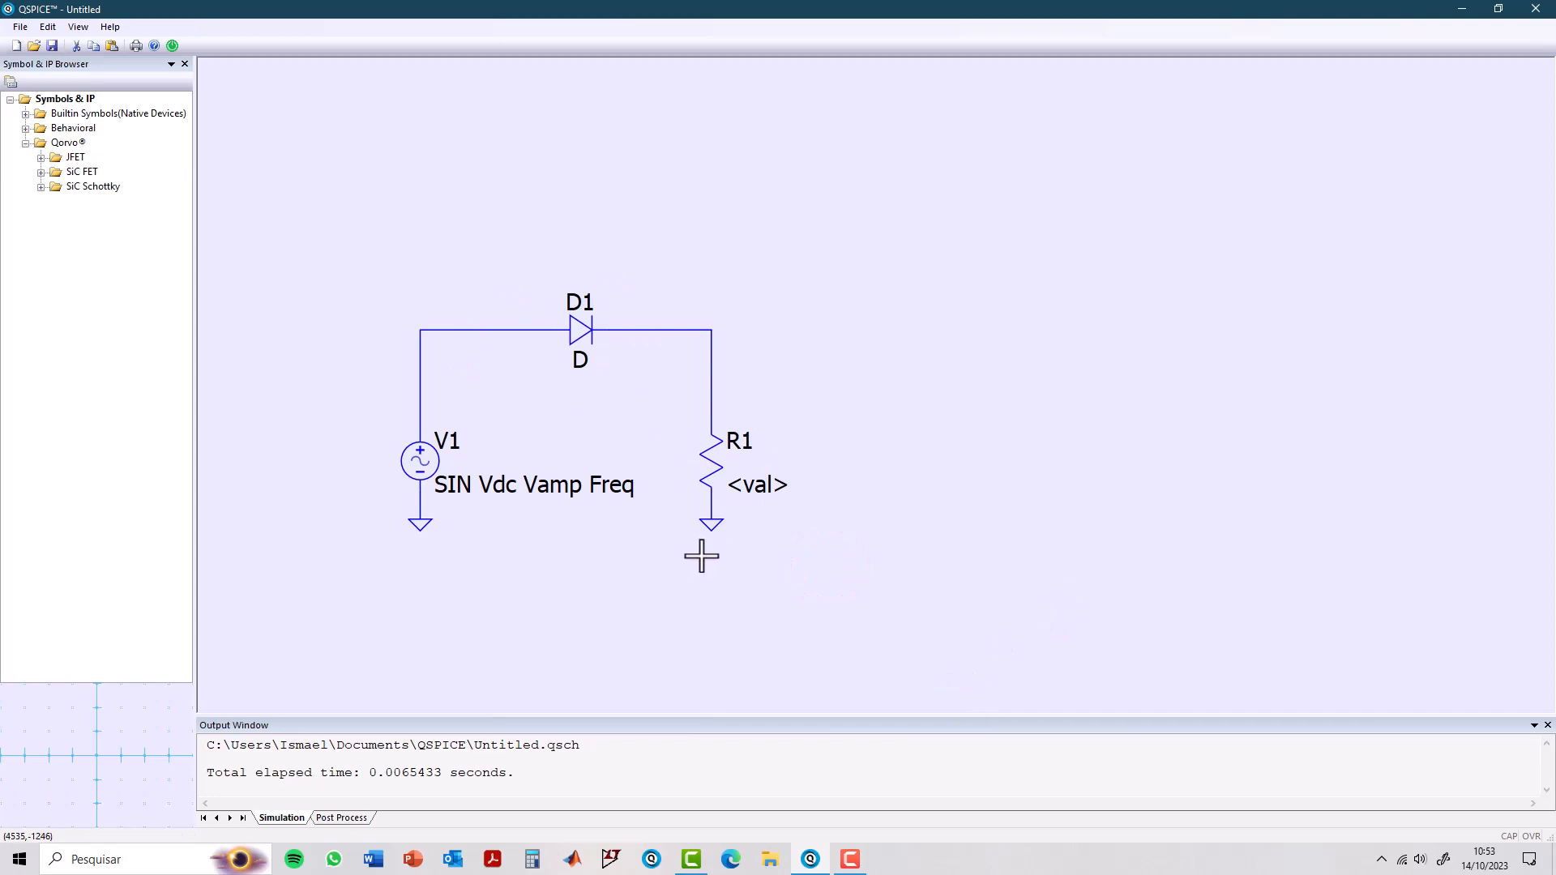
pyautogui.hotkey('ctrl', 'z')
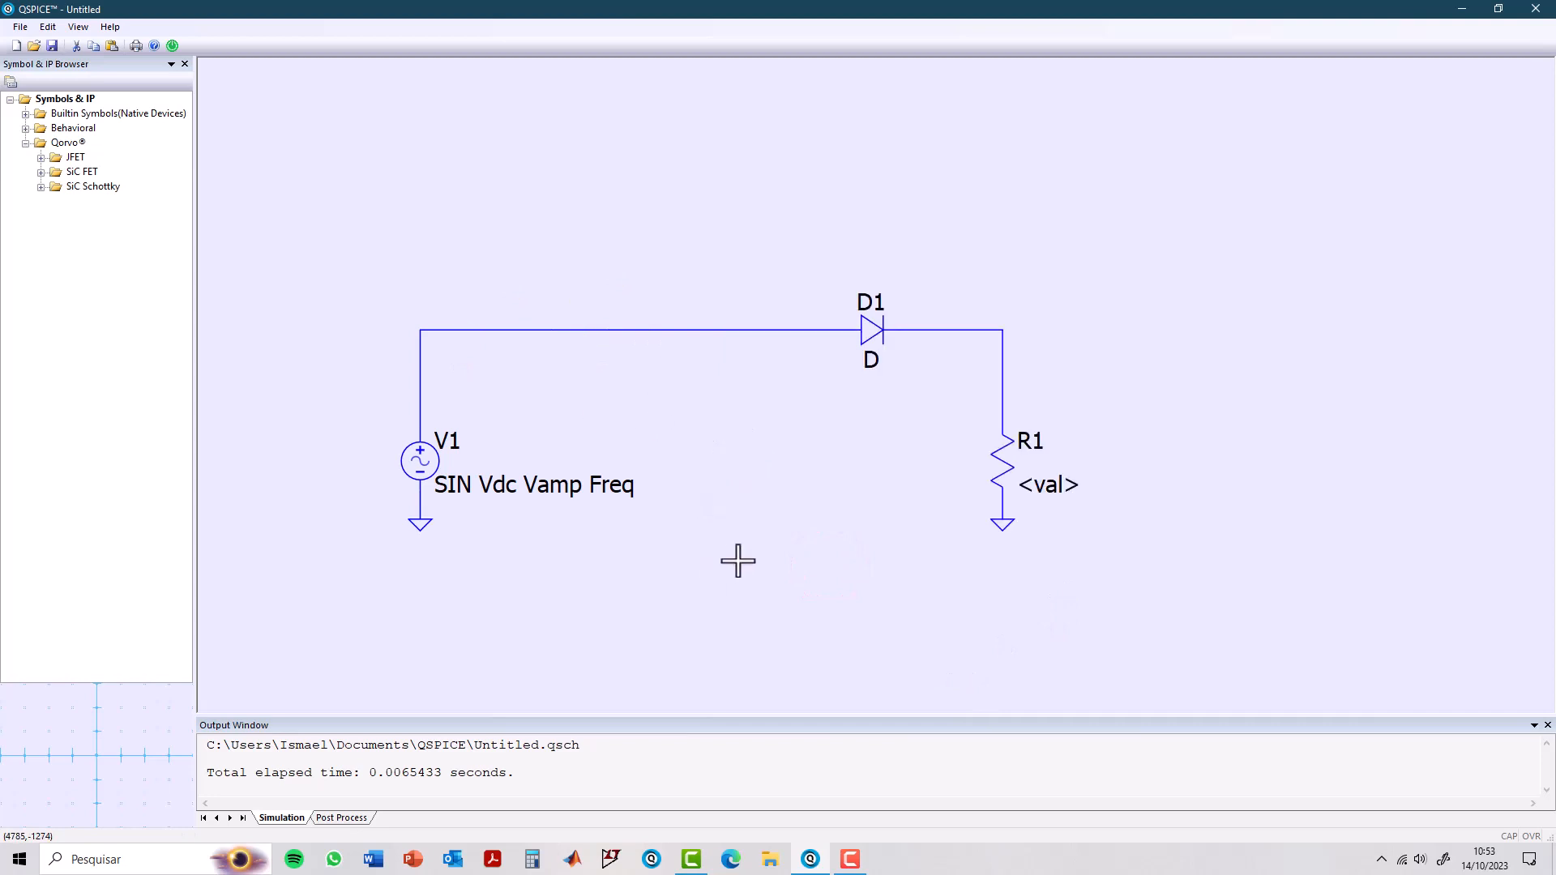
# Delete the diode, resistor and resistor's ground as a group, and undo the deletion.
pyautogui.moveTo(791, 245)
pyautogui.mouseDown()
pyautogui.moveTo(1028, 546)
pyautogui.moveTo(1130, 576)
pyautogui.mouseUp()
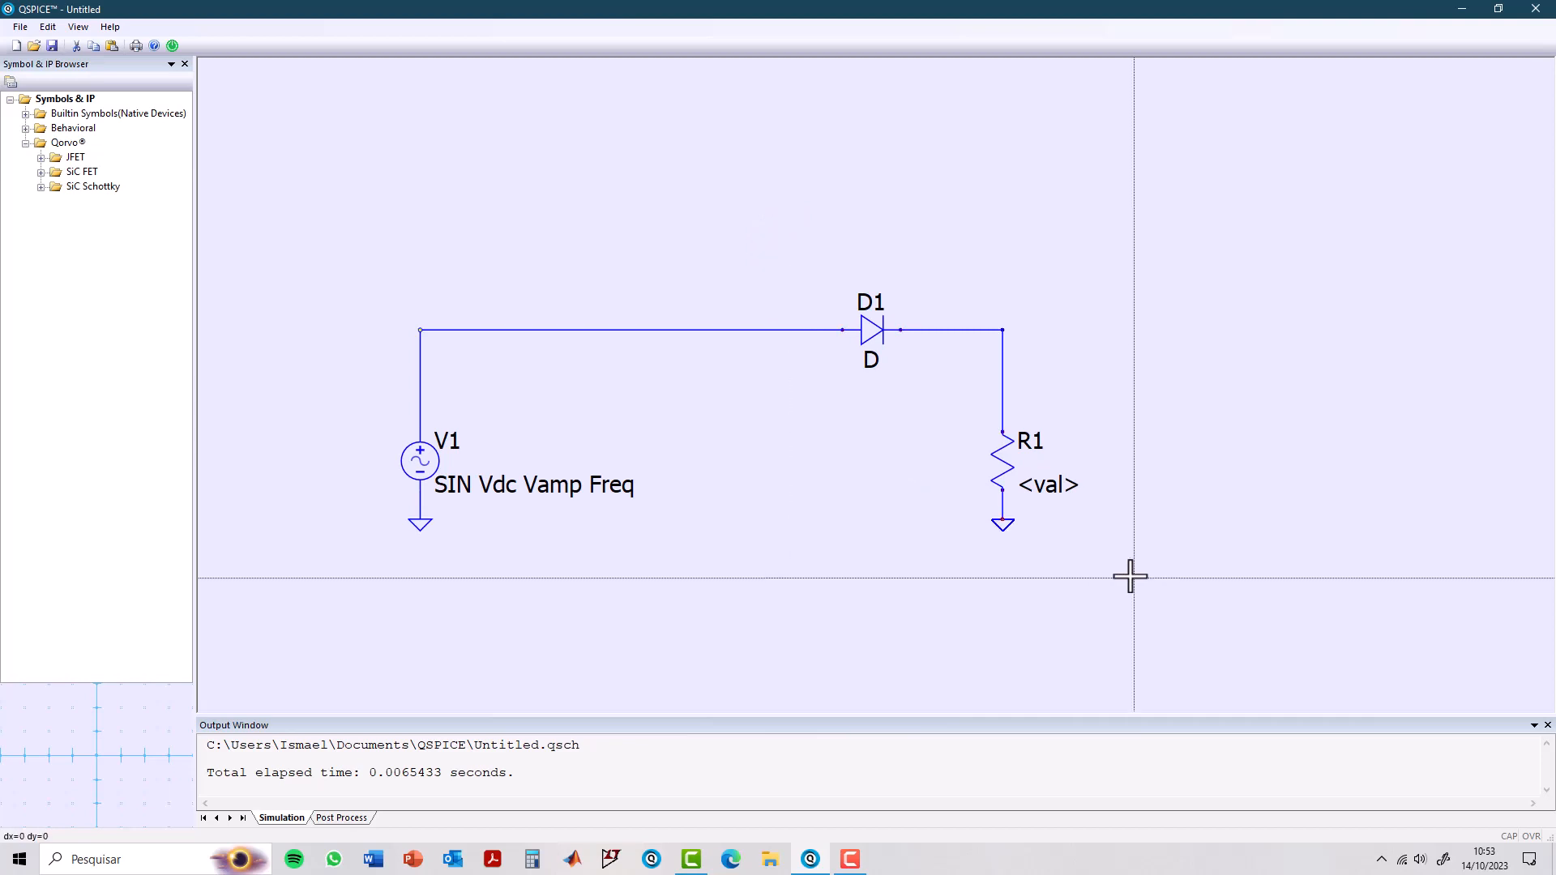
pyautogui.press('Delete')
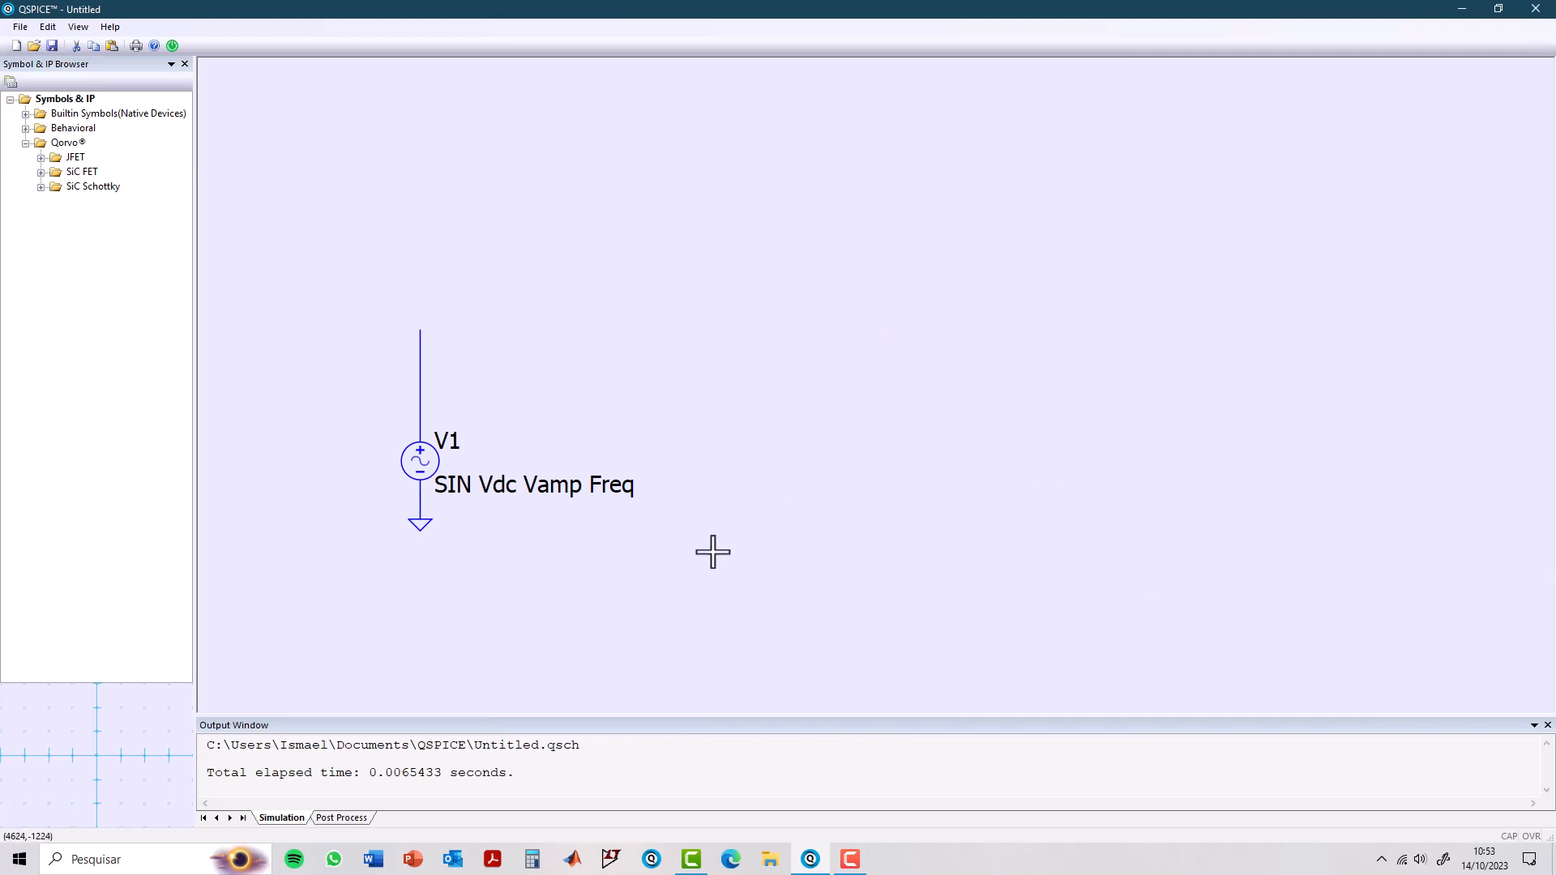
pyautogui.hotkey('ctrl', 'z')
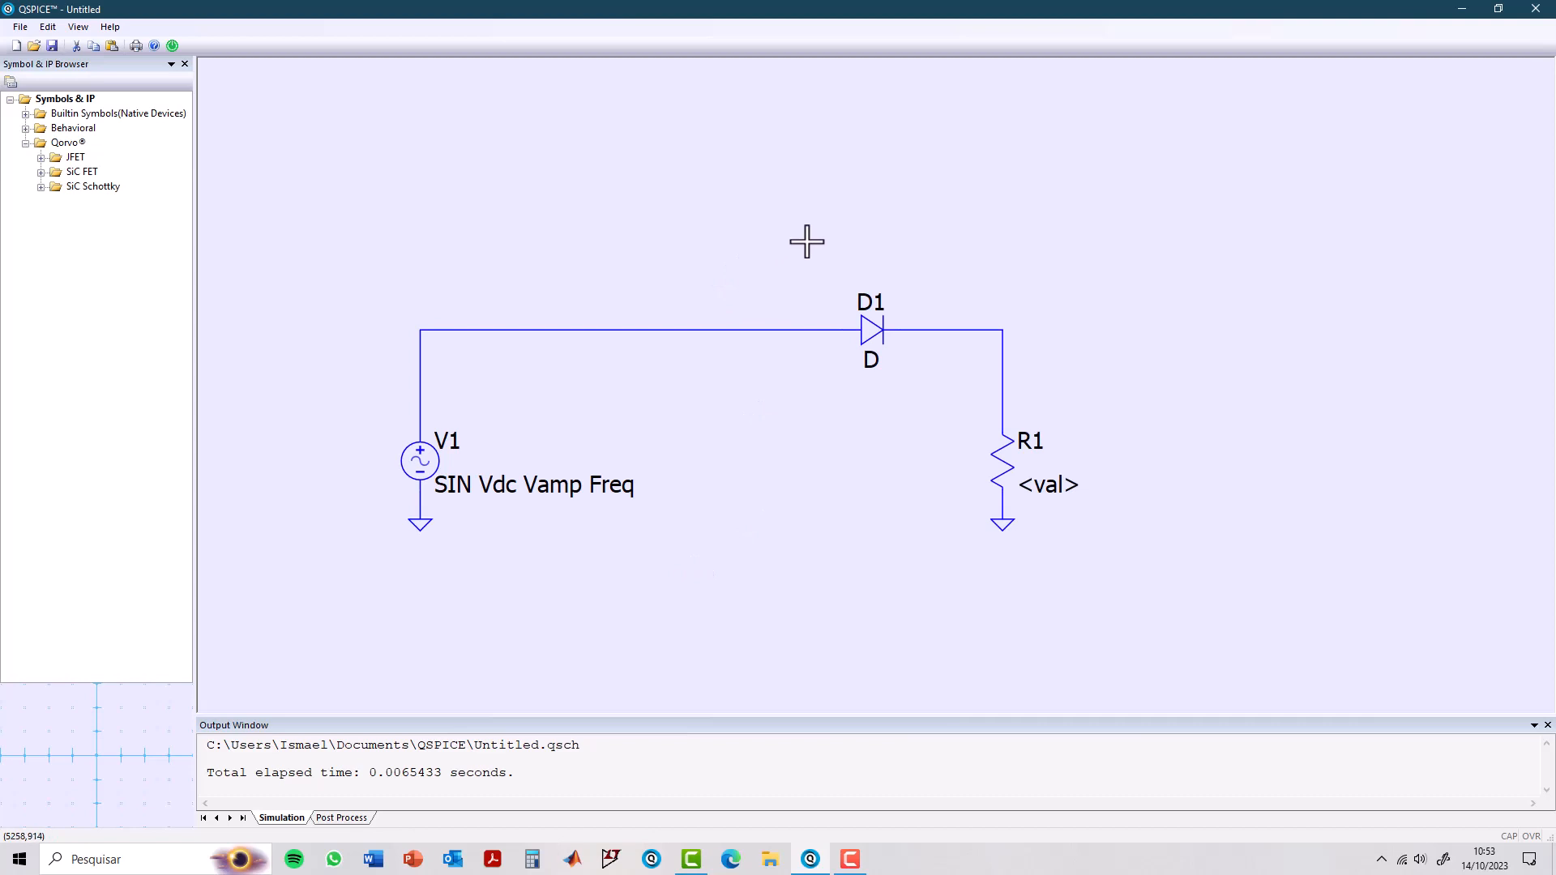
# Move the diode, resistor and resistor's ground together closer to the voltage source.
pyautogui.moveTo(807, 241)
pyautogui.mouseDown()
pyautogui.moveTo(1105, 577)
pyautogui.moveTo(1105, 549)
pyautogui.mouseUp()
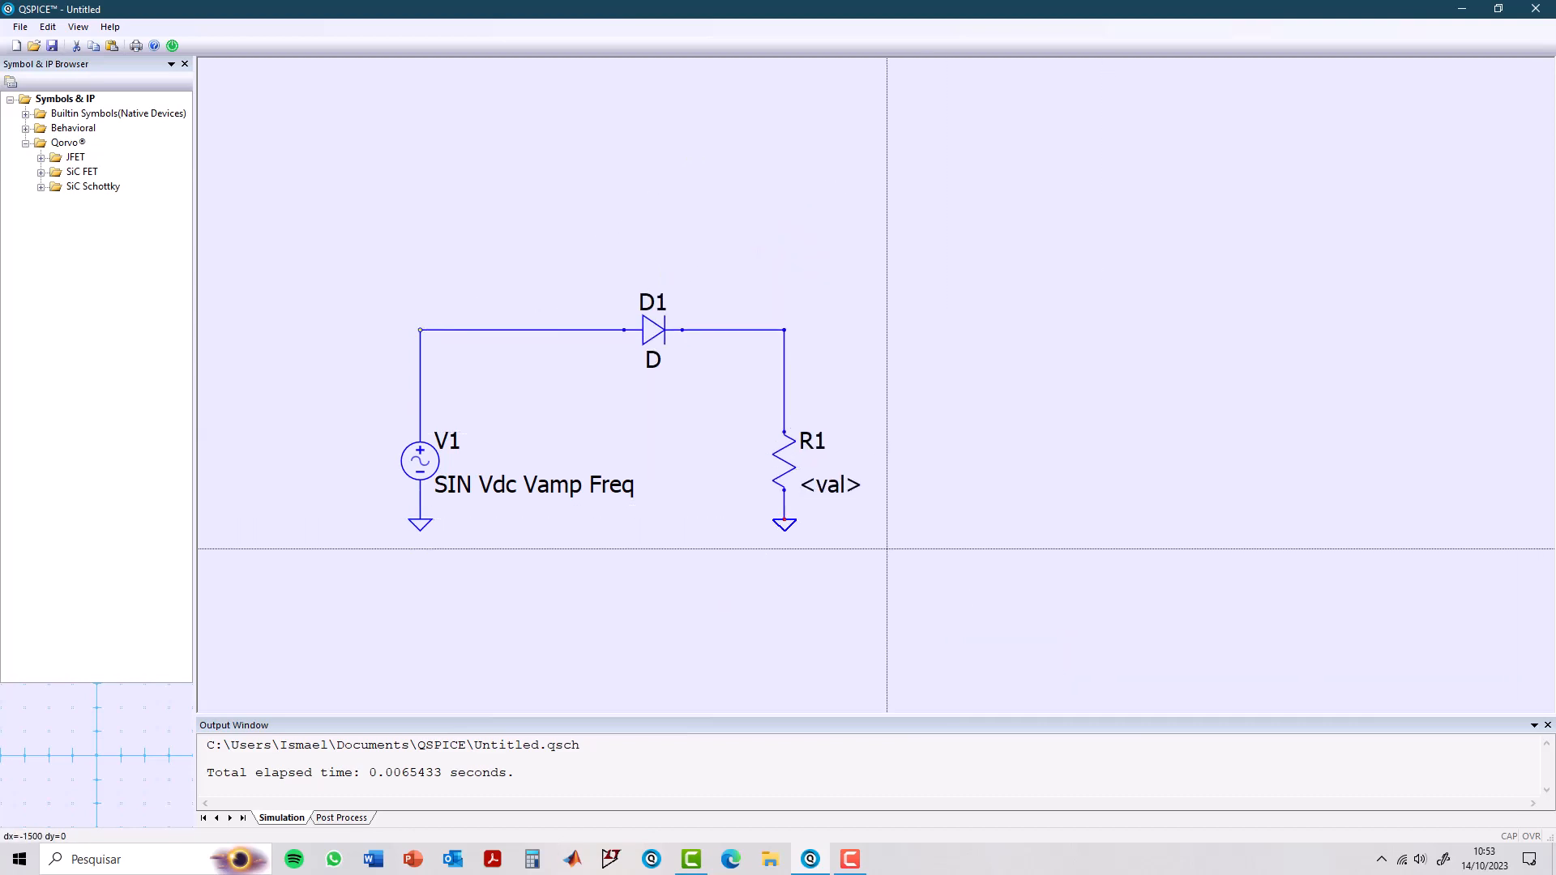
pyautogui.click(813, 548)
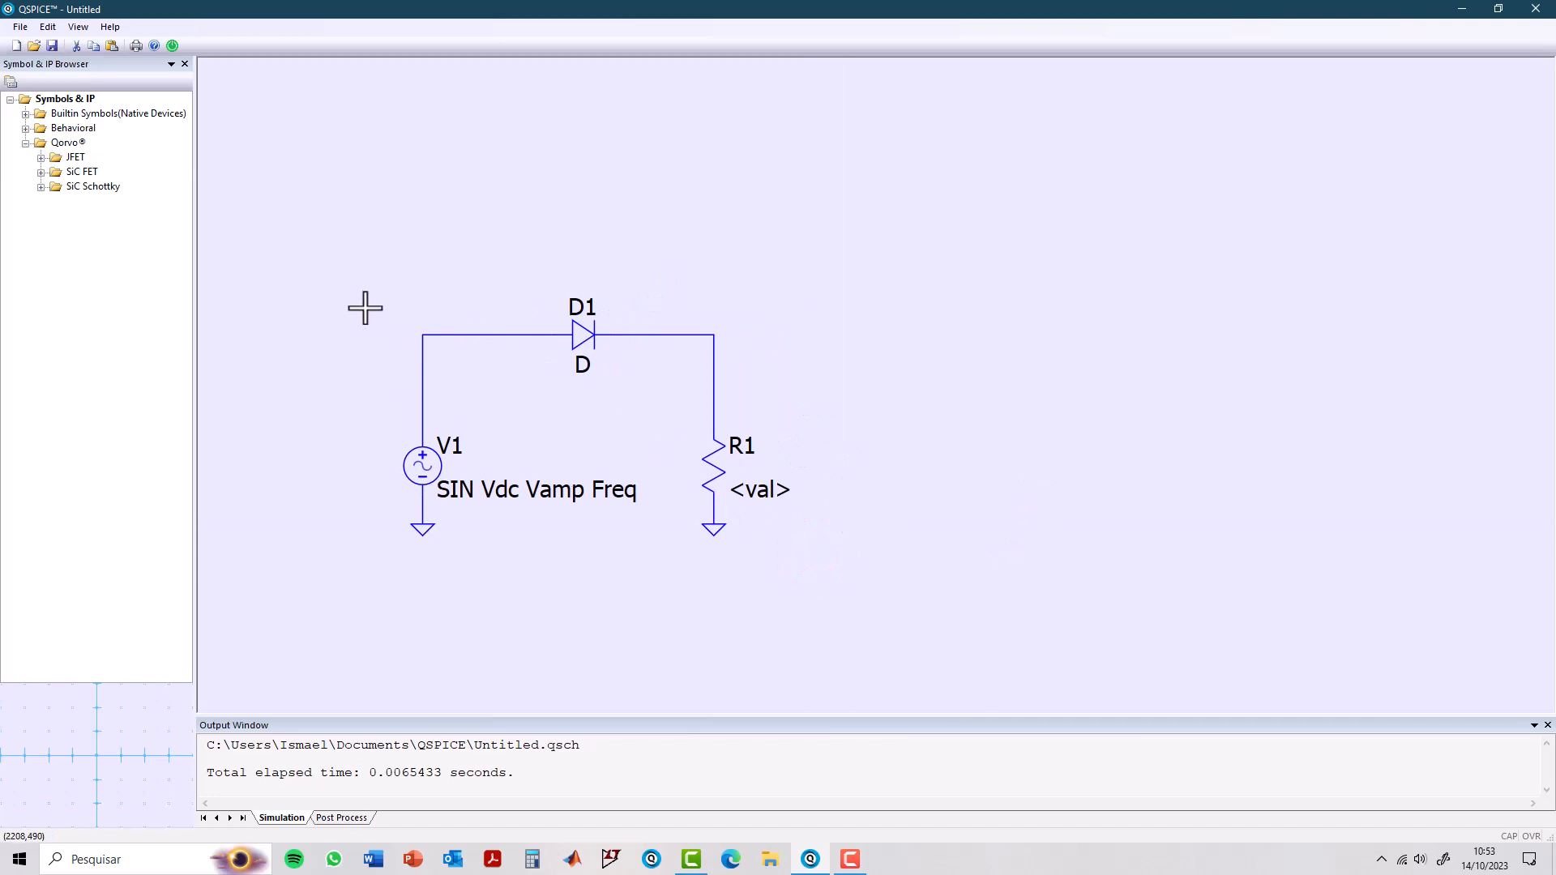
# Place a second, vertical diode in the empty area beyond the resistor.
pyautogui.moveTo(362, 309); pyautogui.dragTo(287, 233)
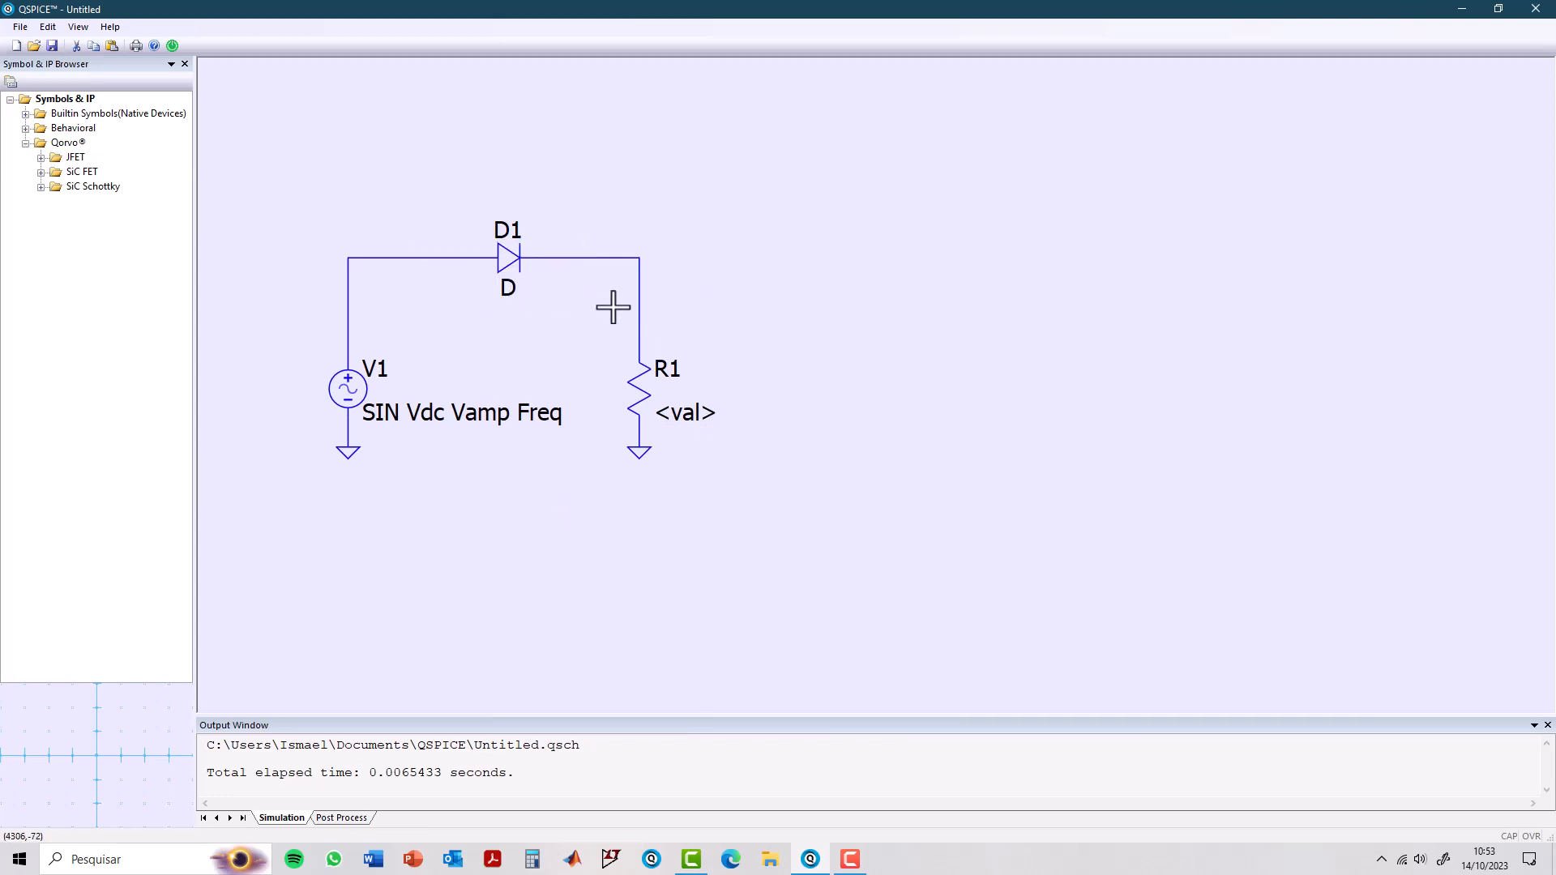
pyautogui.press('d')
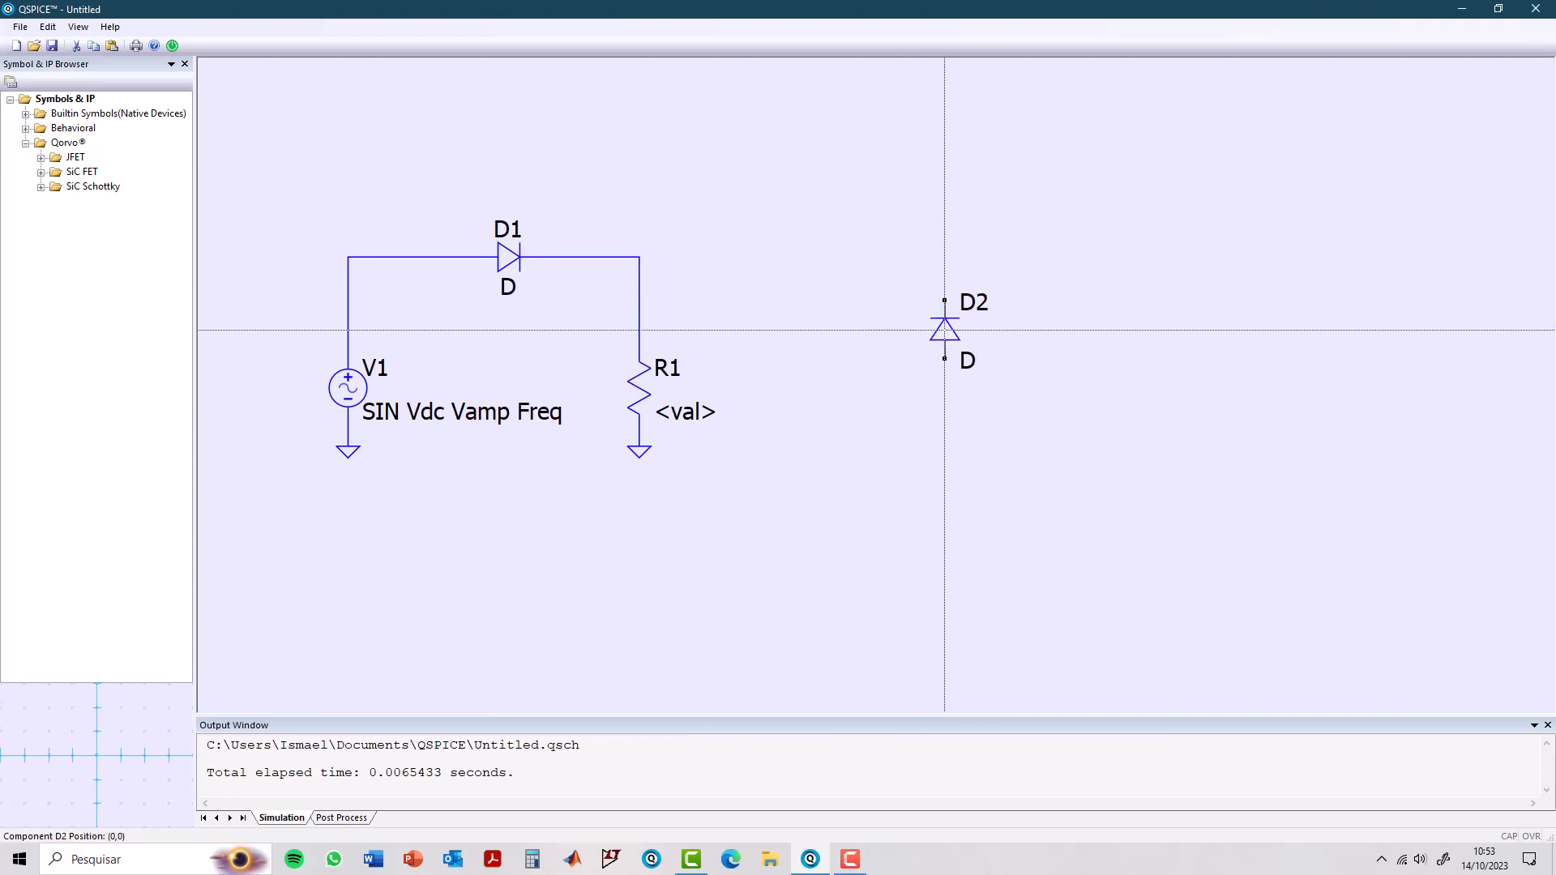
pyautogui.click(944, 330)
pyautogui.rightClick(1008, 473)
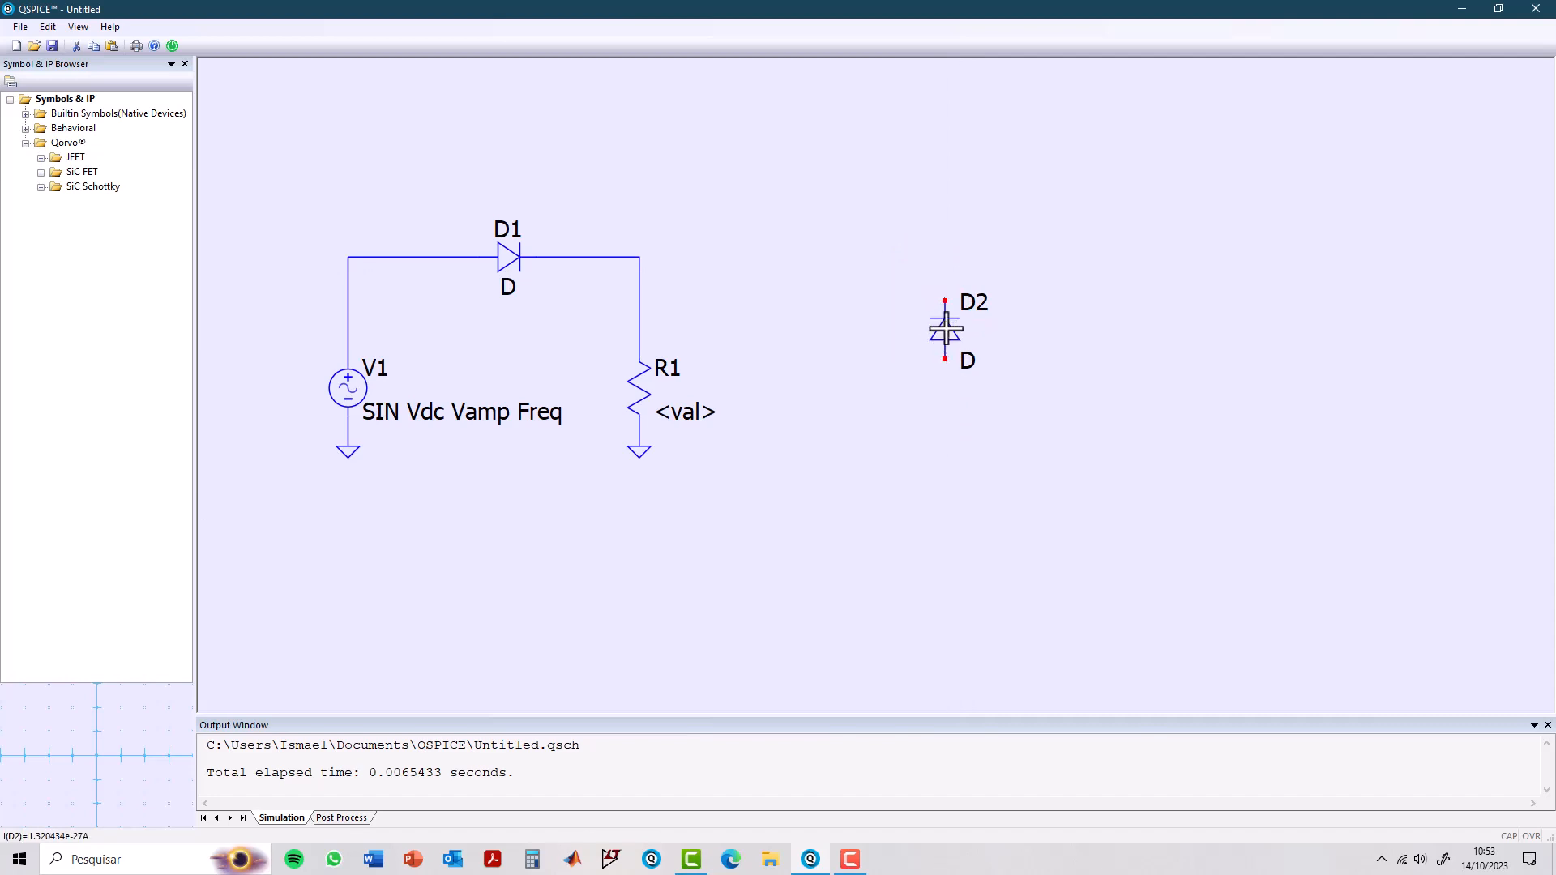
# Try rotating the second diode, D2, by 180°.
pyautogui.moveTo(946, 341)
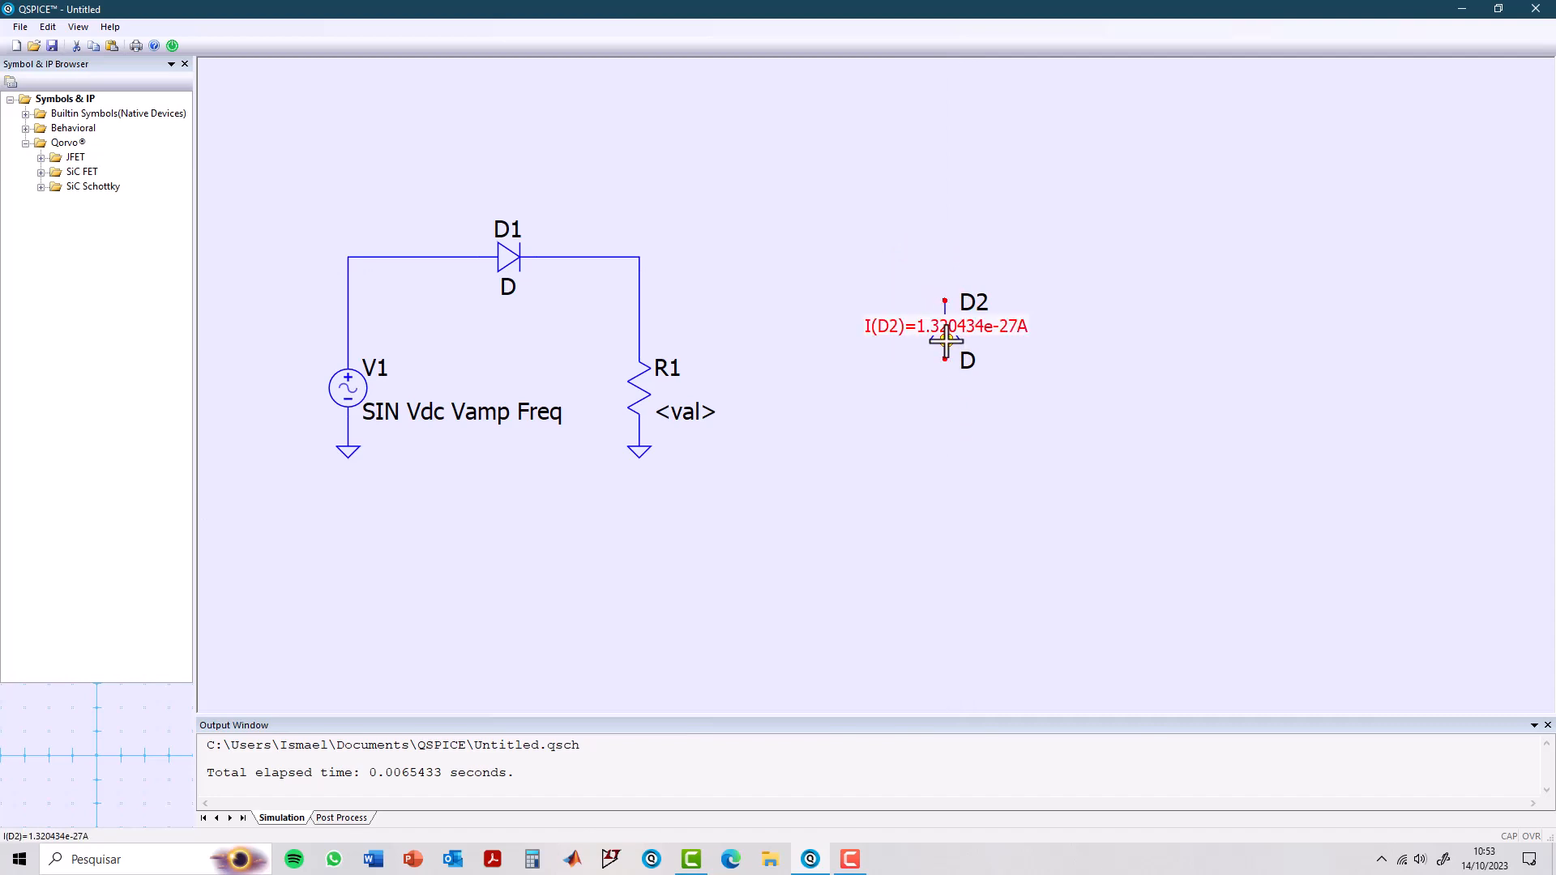
pyautogui.rightClick(945, 341)
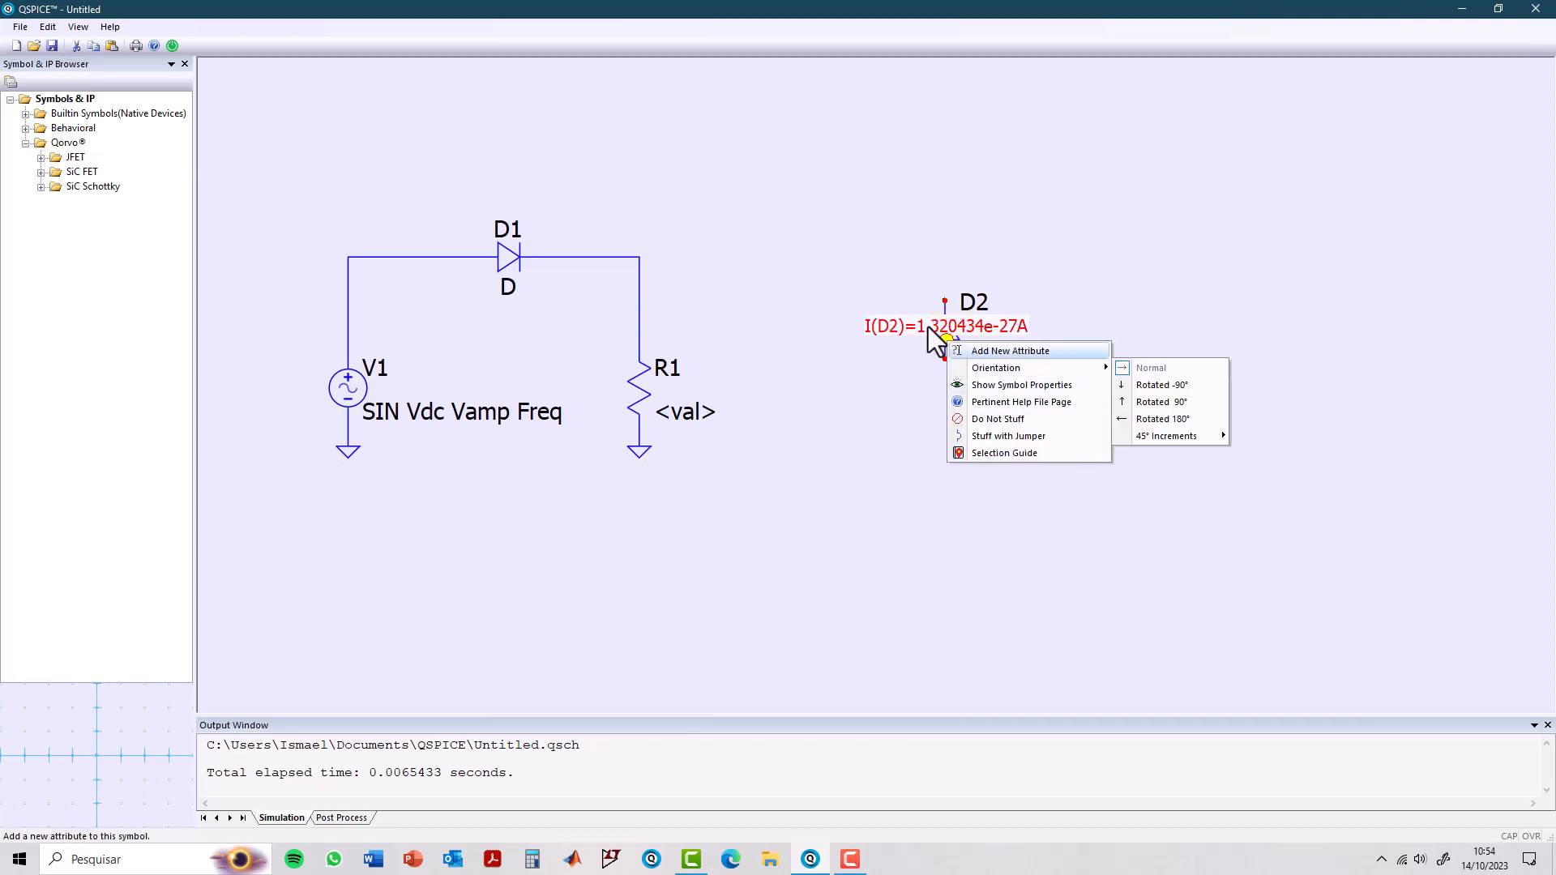
pyautogui.moveTo(982, 371)
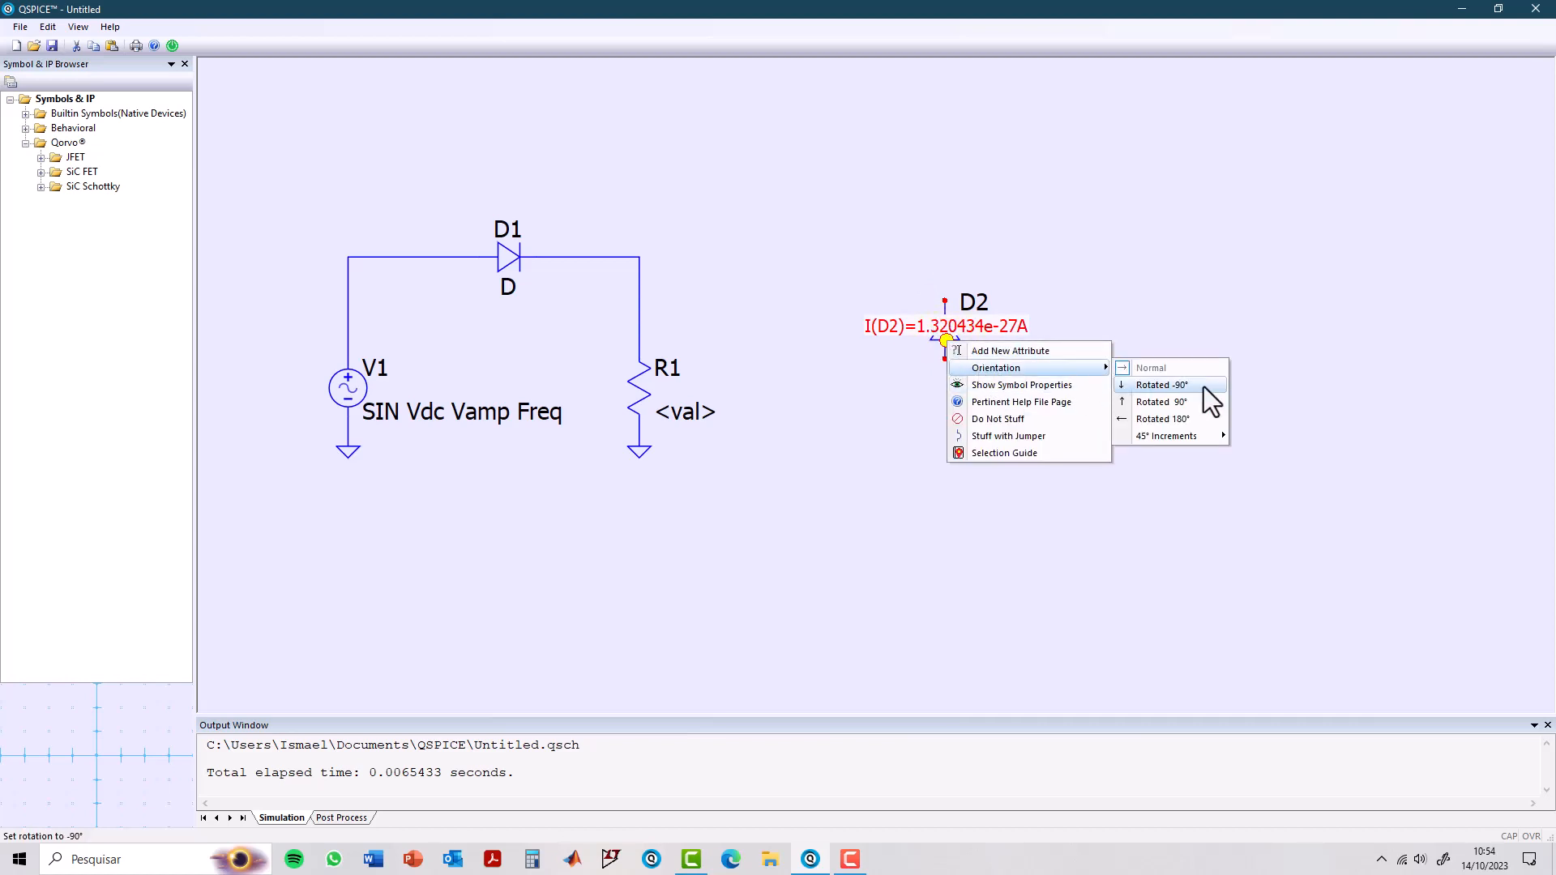
pyautogui.click(1162, 425)
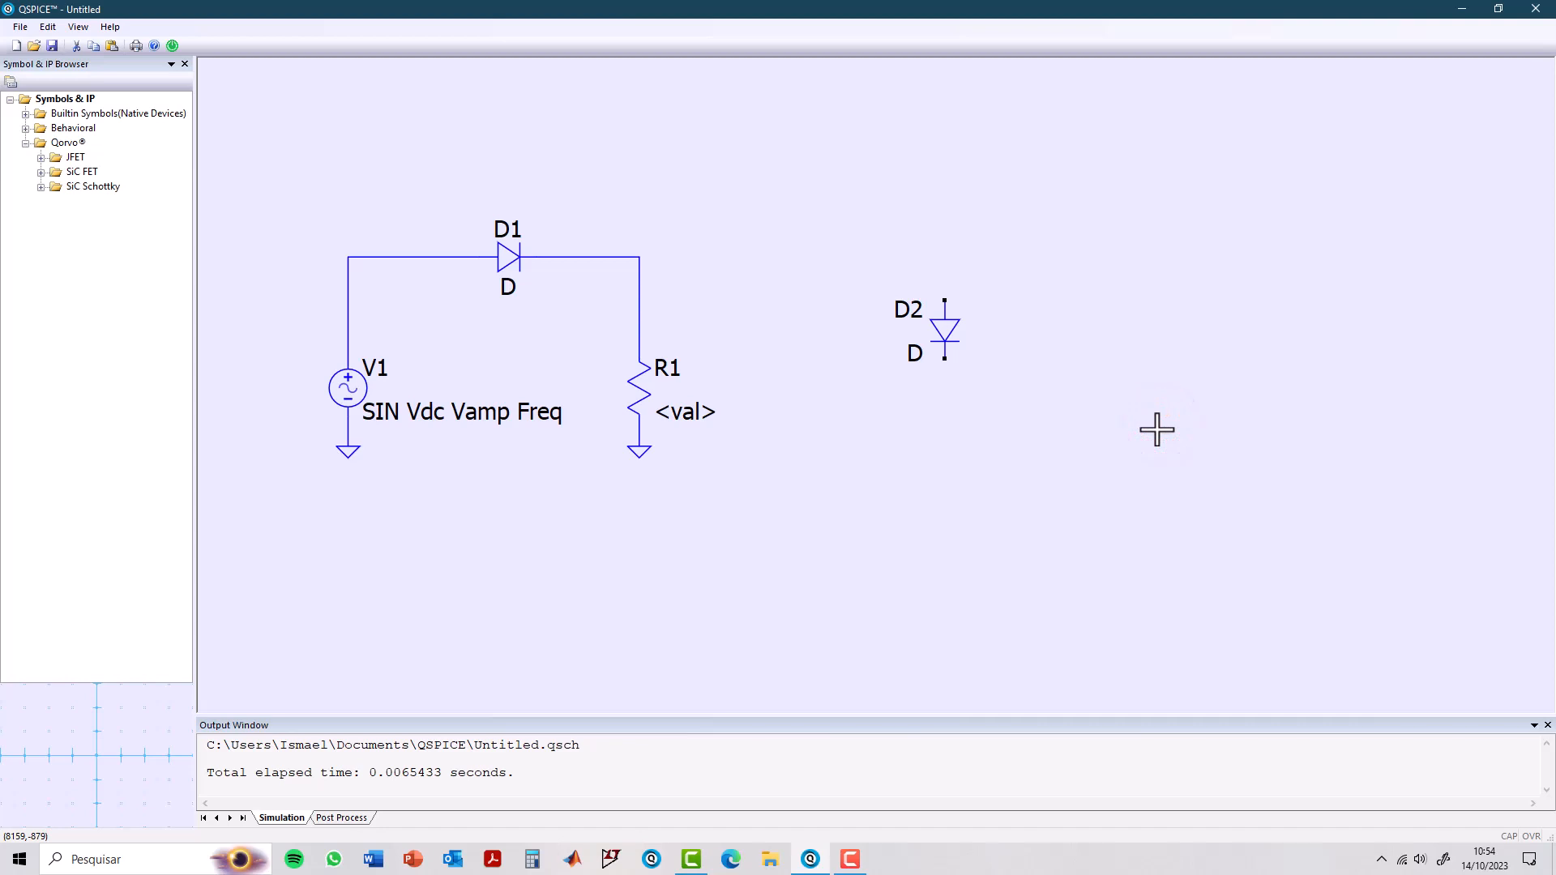
# Rotate the second diode, D2, by -135° and delete it from the schematic.
pyautogui.rightClick(944, 332)
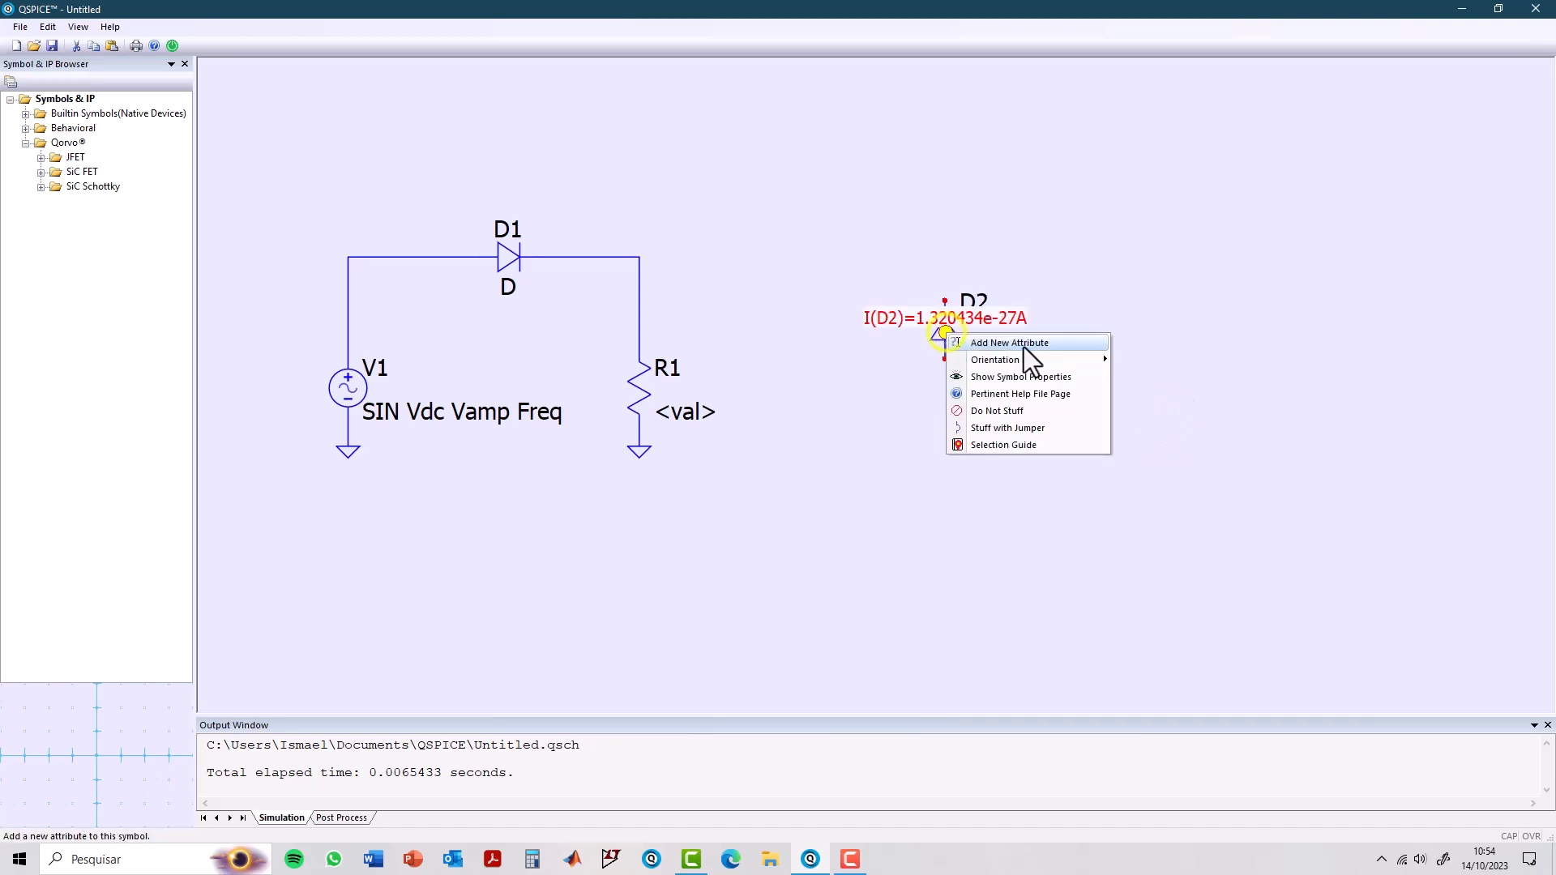
pyautogui.moveTo(1019, 358)
pyautogui.moveTo(1170, 430)
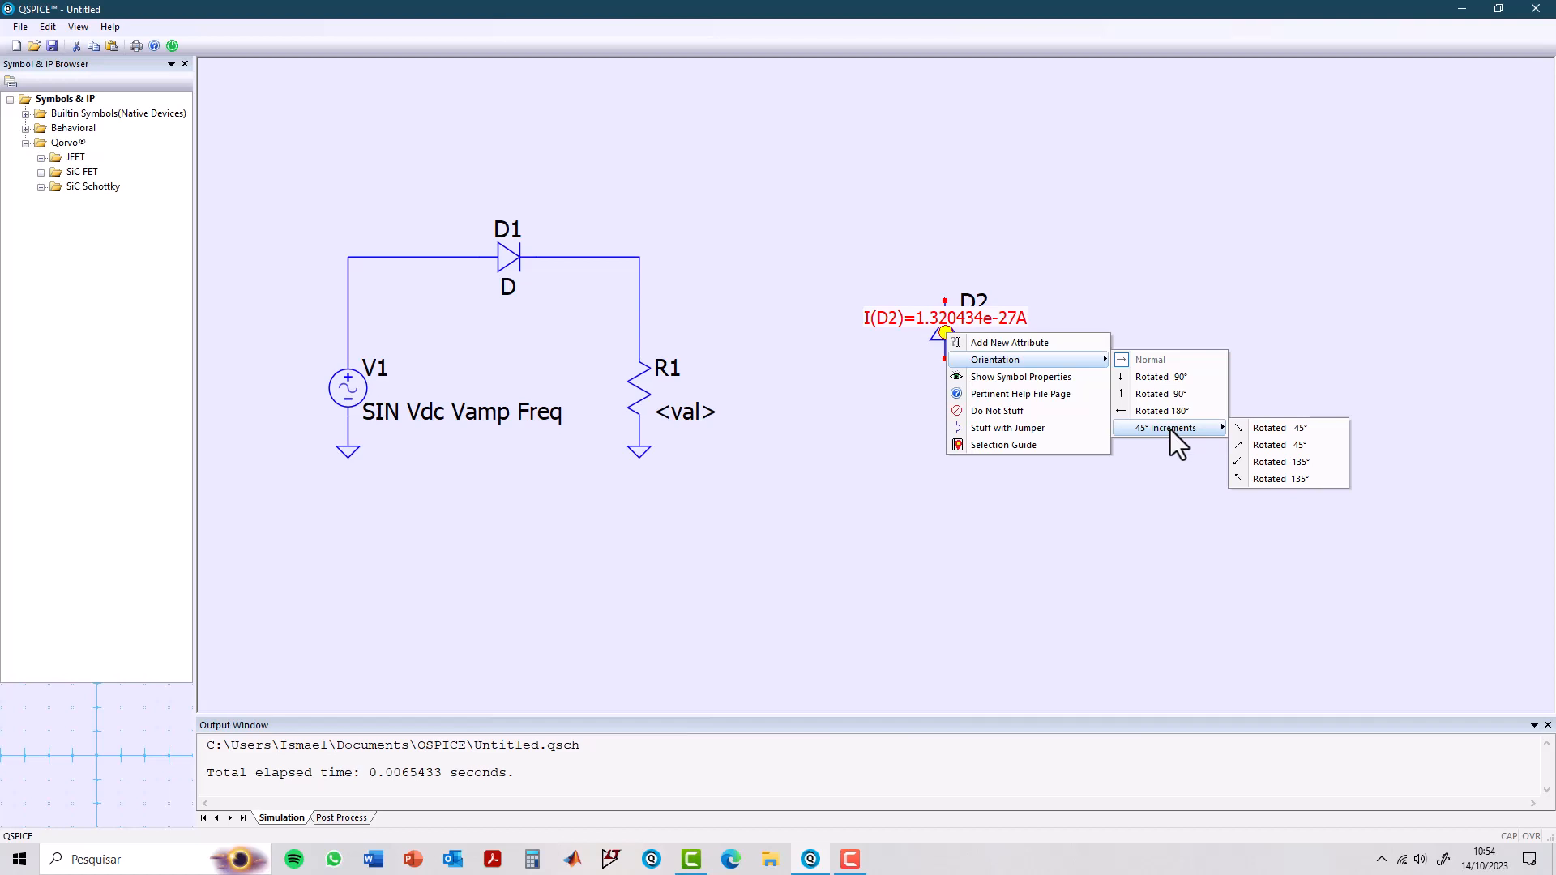
pyautogui.click(1284, 460)
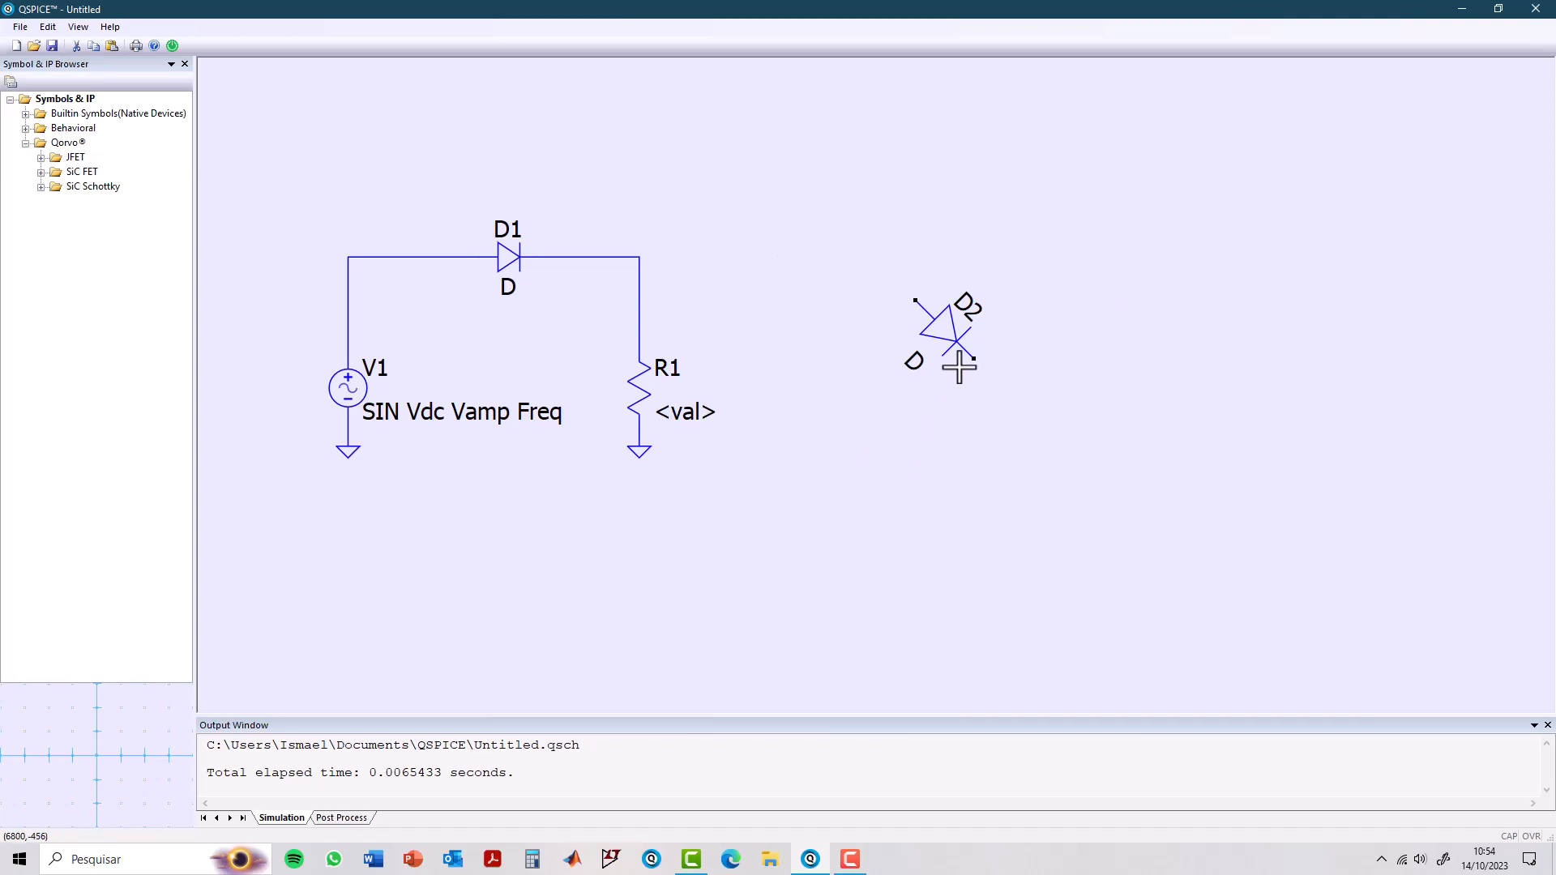
pyautogui.click(941, 324)
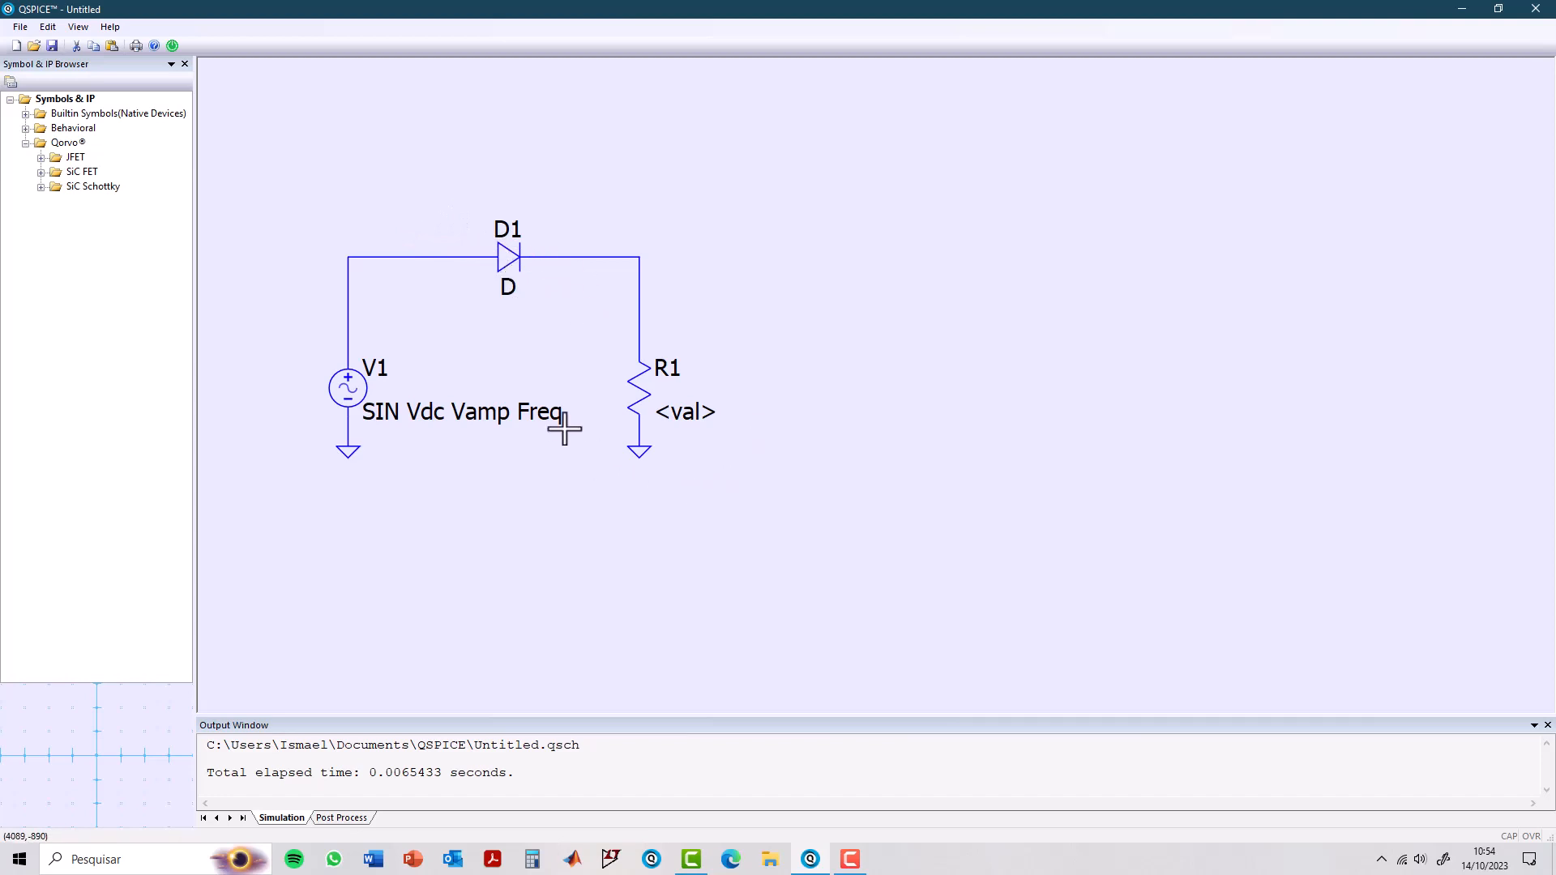
# Move the voltage source V1 and the resistor R1 up by the same amount, keeping their wires attached.
pyautogui.moveTo(632, 389)
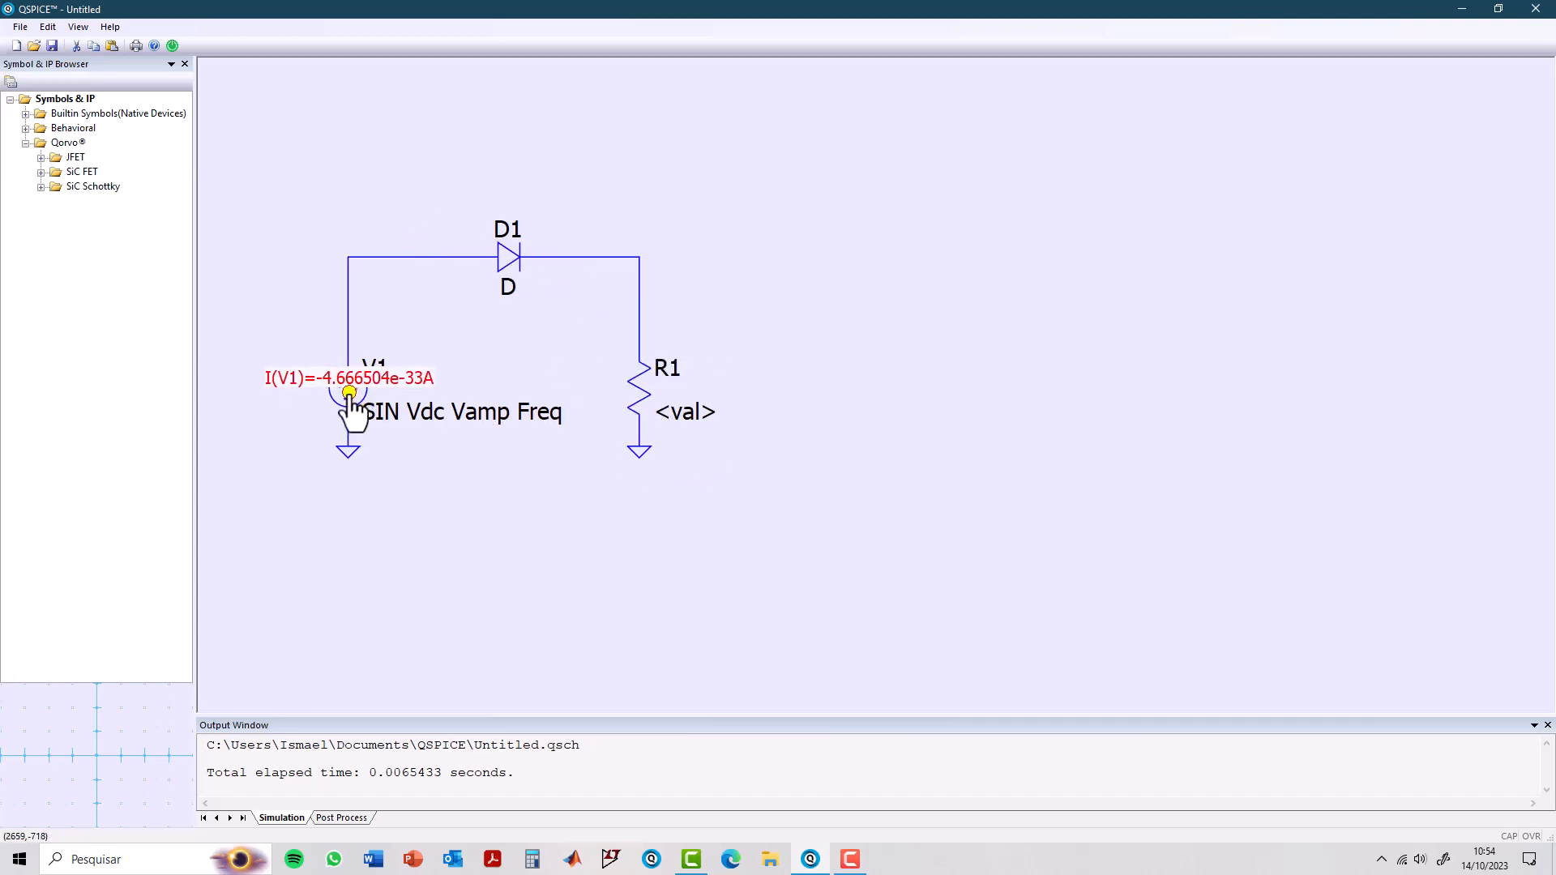
pyautogui.moveTo(349, 389); pyautogui.dragTo(348, 359)
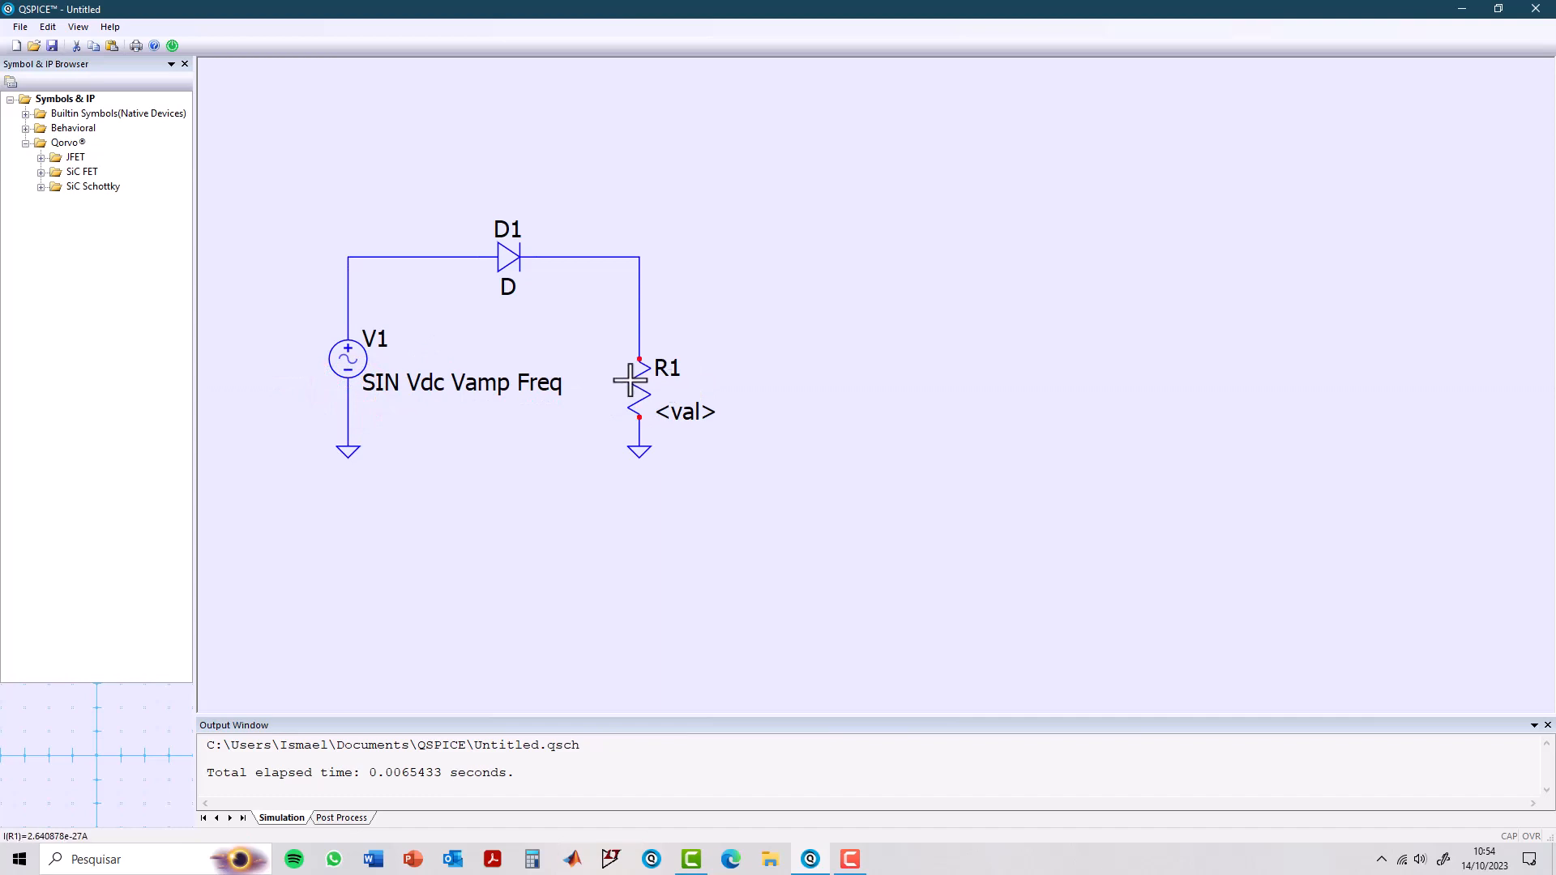
pyautogui.moveTo(631, 386); pyautogui.dragTo(632, 356)
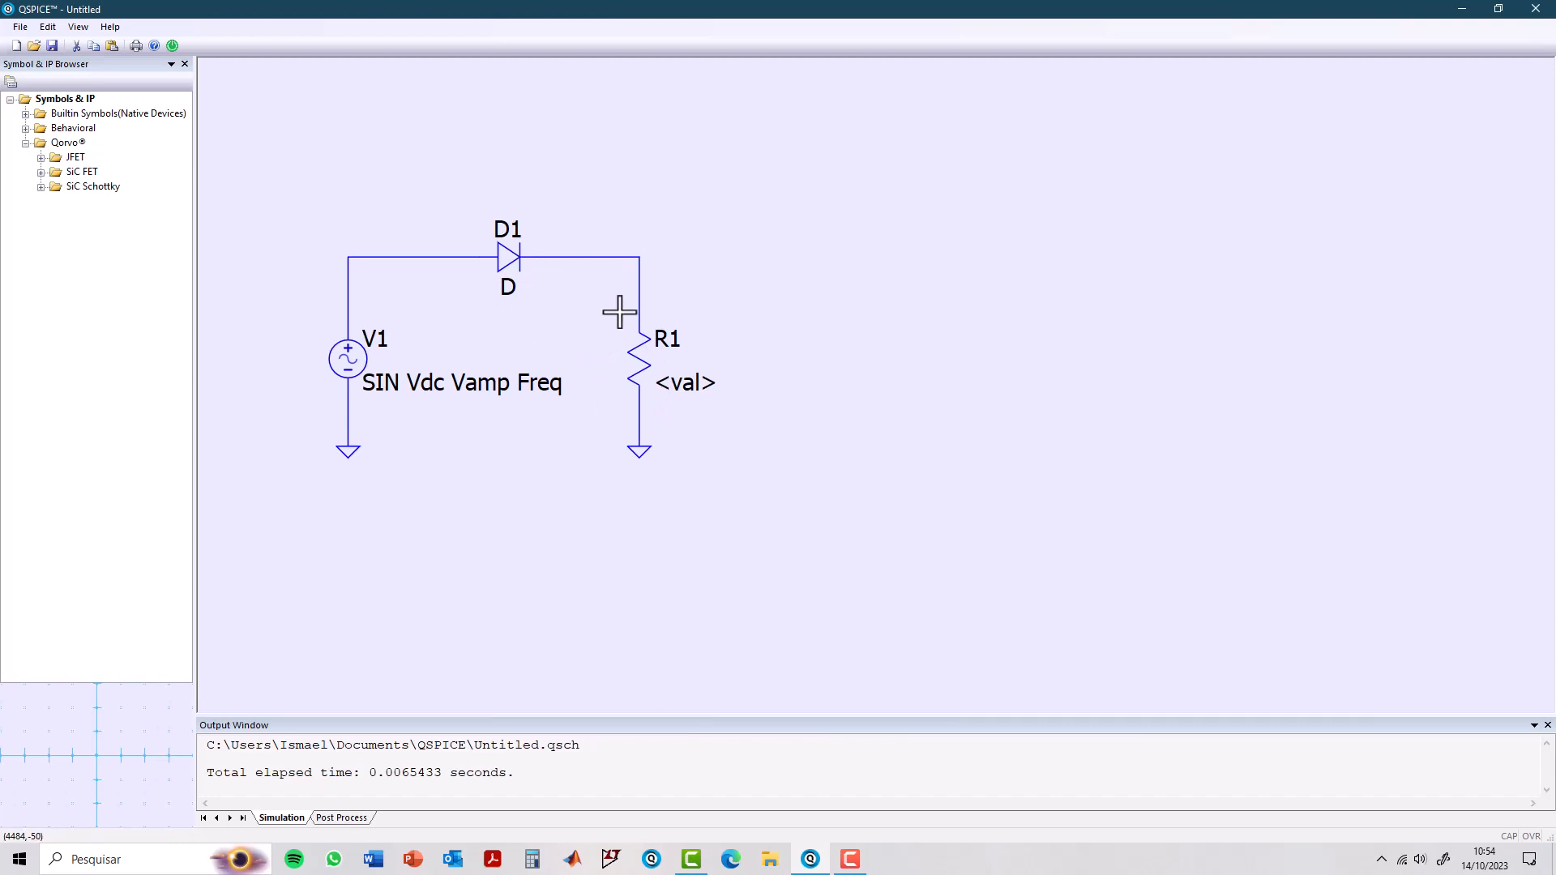
pyautogui.rightClick(507, 267)
pyautogui.moveTo(560, 291)
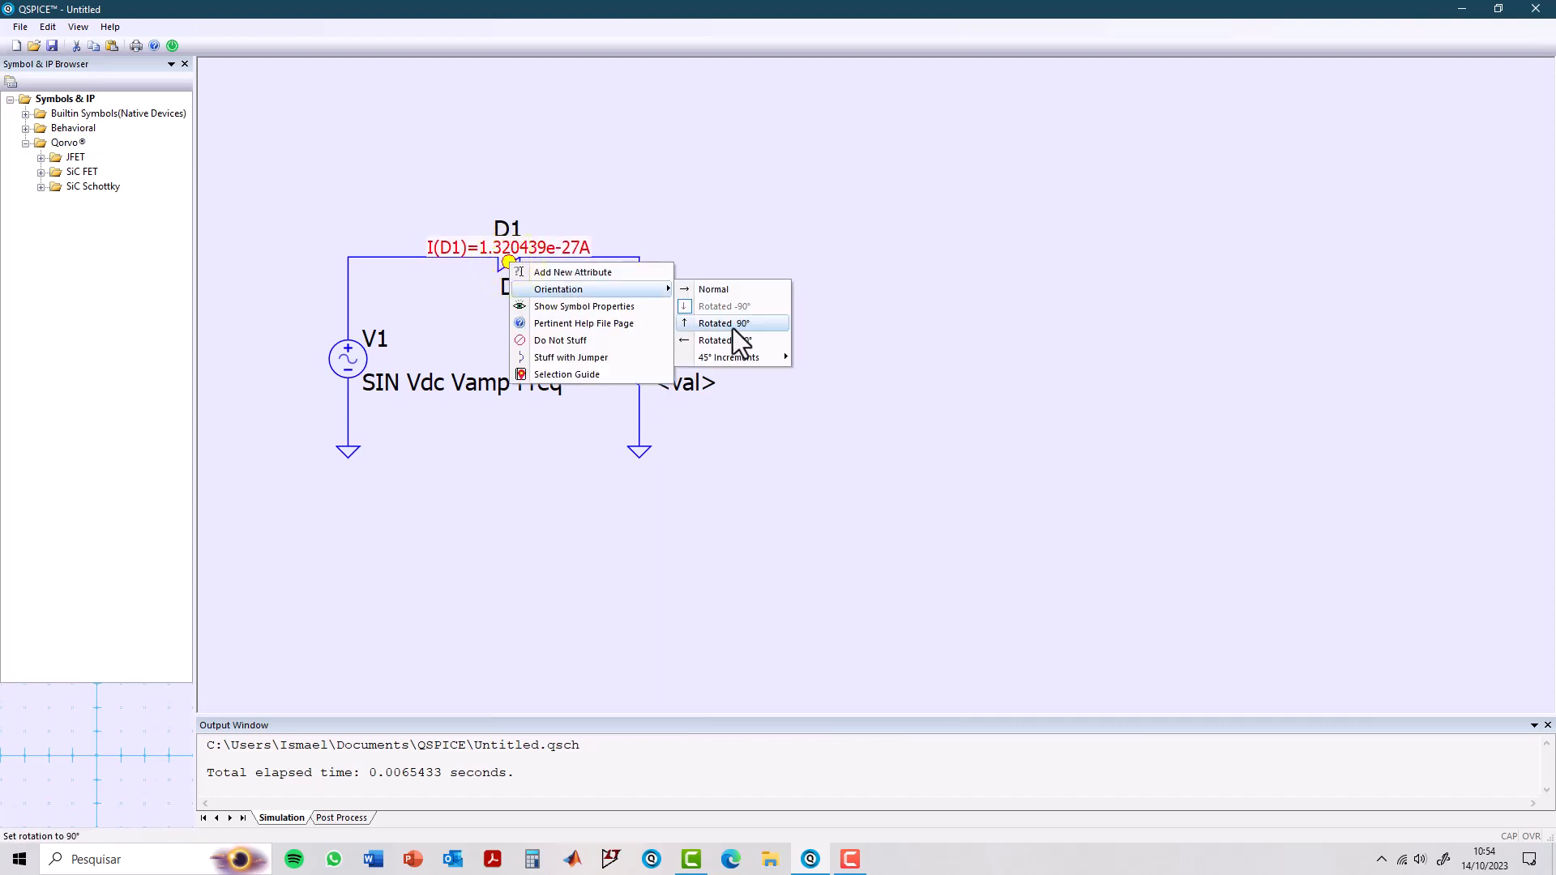
pyautogui.click(692, 190)
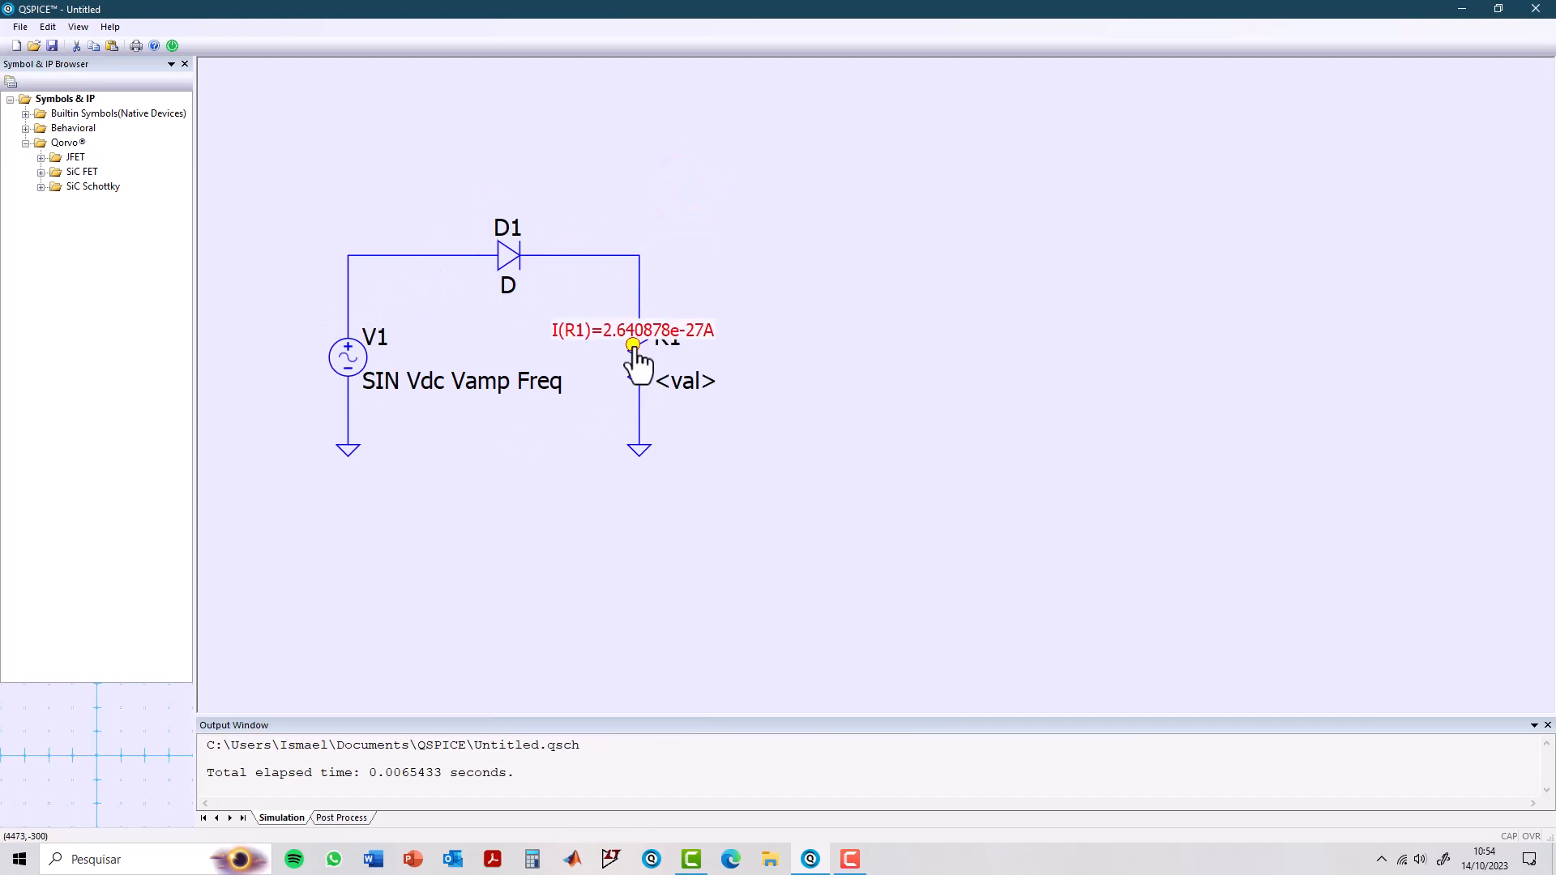
# Set the value of resistor R1 to 100.
pyautogui.doubleClick(693, 381)
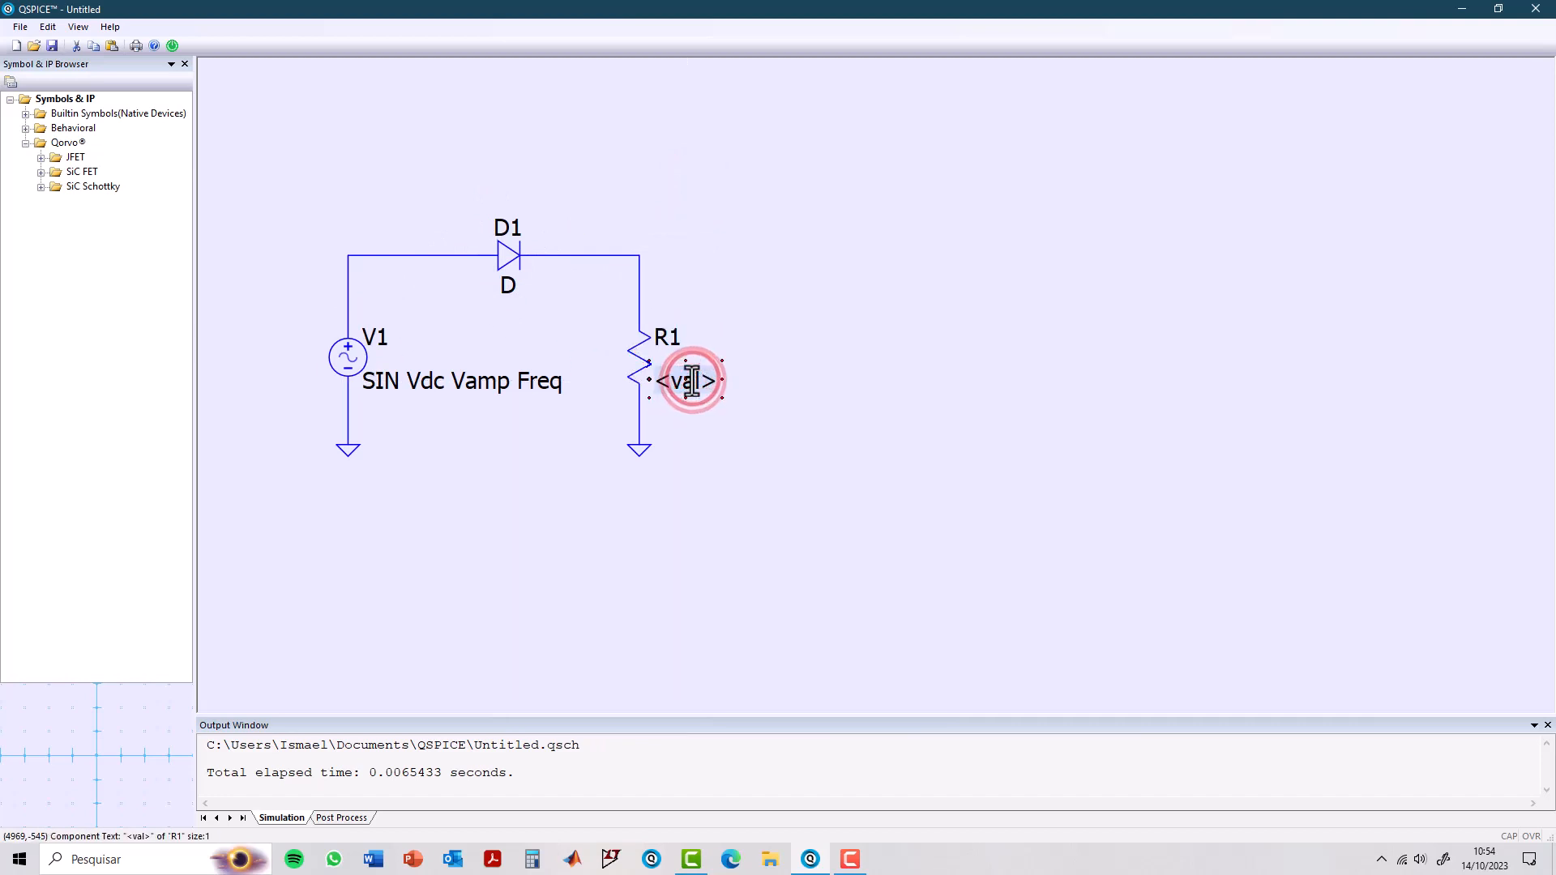
pyautogui.write('100')
pyautogui.click(819, 451)
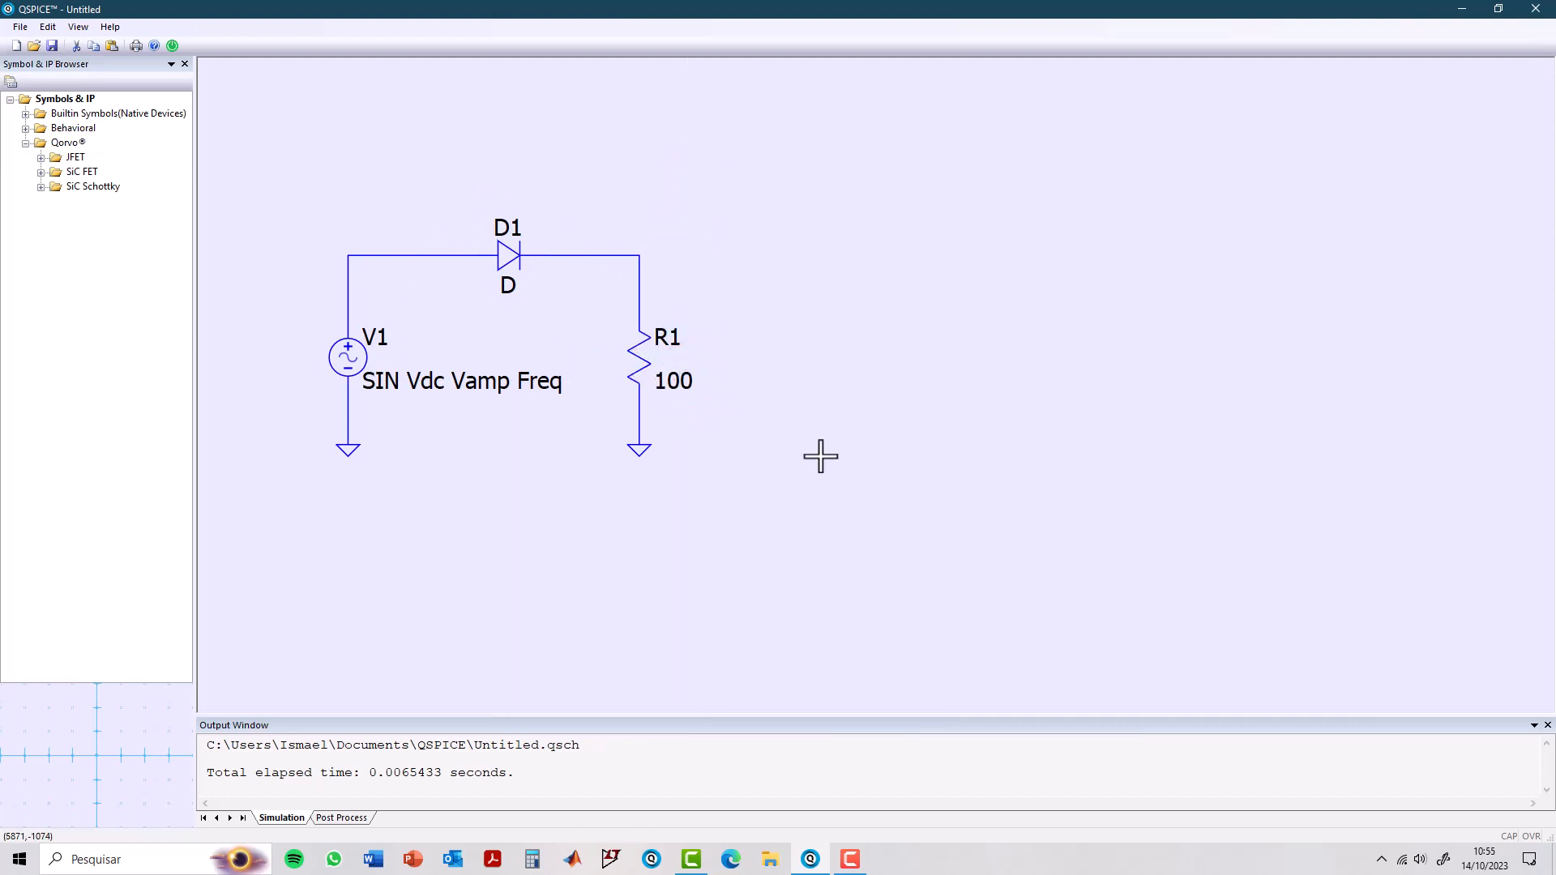
# Set the voltage source V1 to SIN 0 10 60, for zero offset, amplitude 10 and frequency 60.
pyautogui.doubleClick(559, 382)
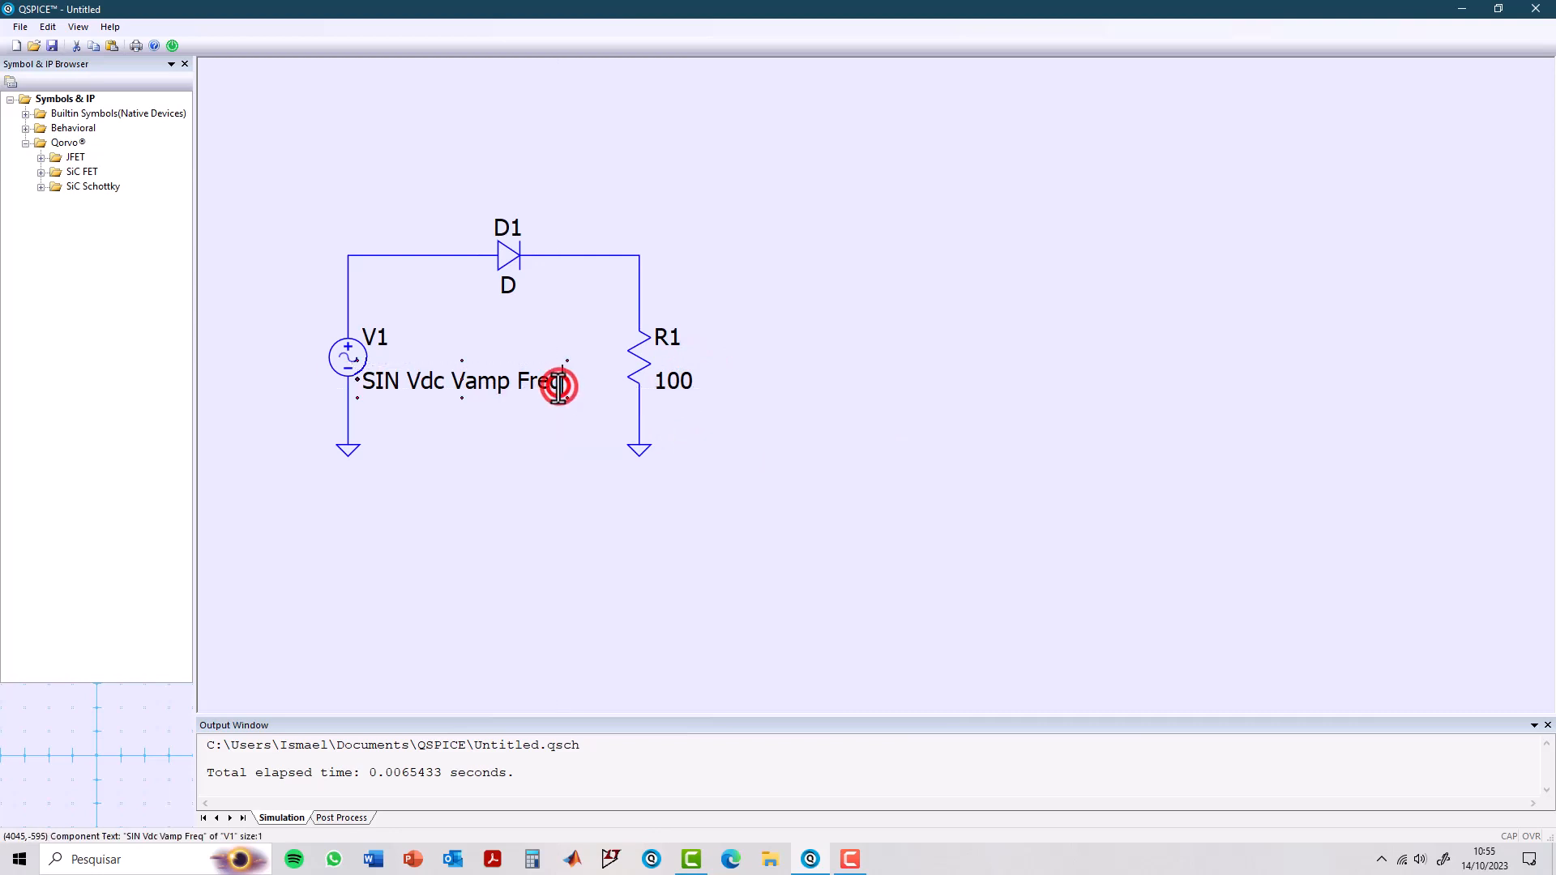
pyautogui.press('BackSpace')
pyautogui.press('BackSpace')
pyautogui.press('BackSpace')
pyautogui.press('BackSpace')
pyautogui.press('BackSpace')
pyautogui.press('BackSpace')
pyautogui.press('BackSpace')
pyautogui.press('BackSpace')
pyautogui.press('BackSpace')
pyautogui.press('BackSpace')
pyautogui.press('BackSpace')
pyautogui.press('BackSpace')
pyautogui.press('BackSpace')
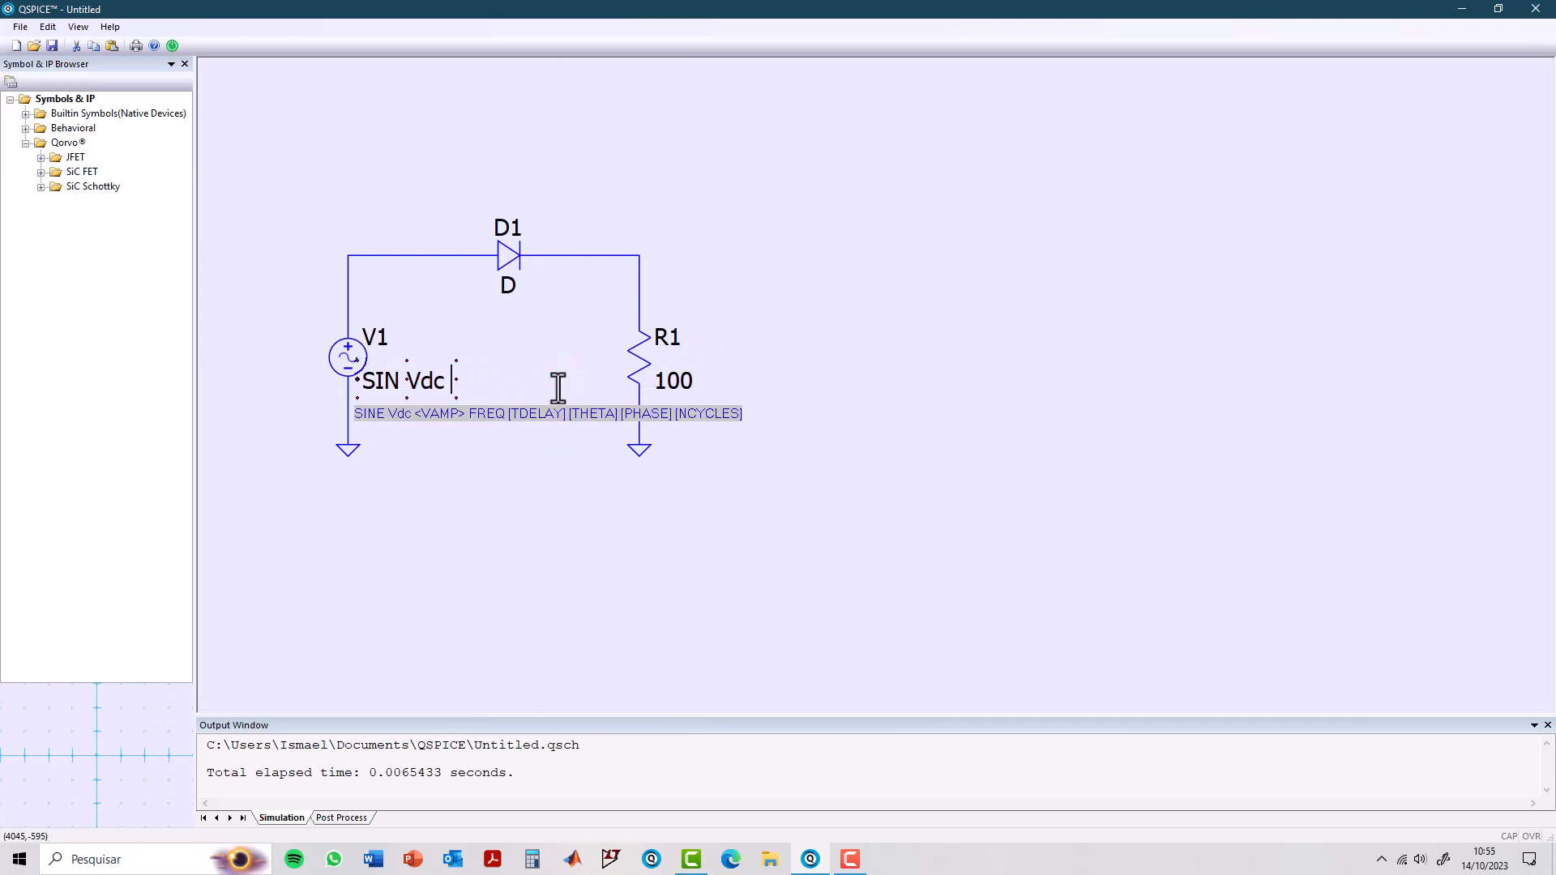
pyautogui.write('0 ')
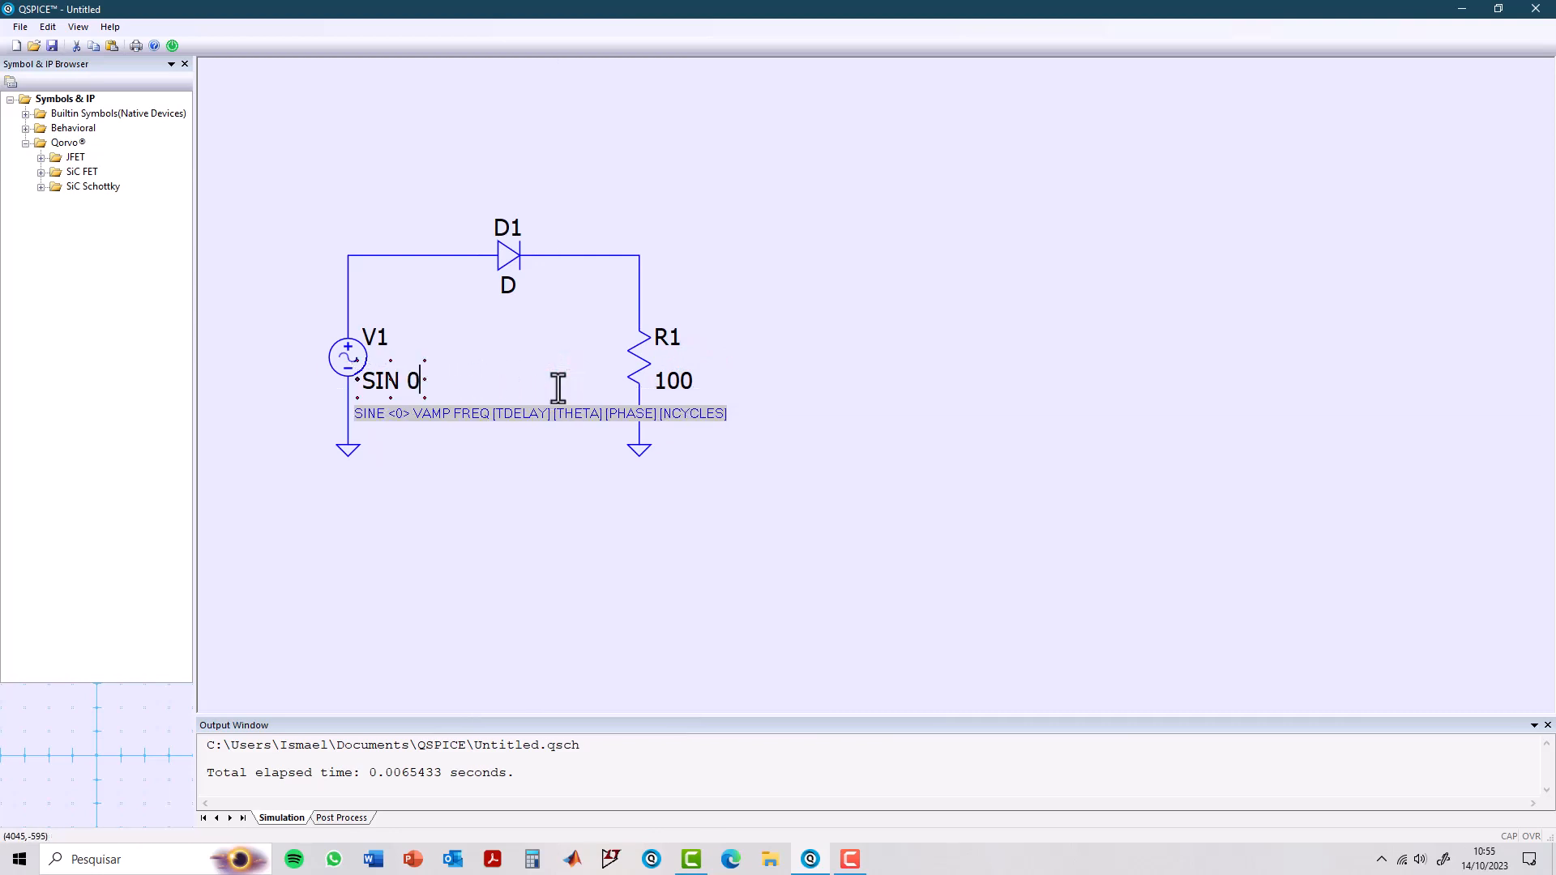
pyautogui.write('10 ')
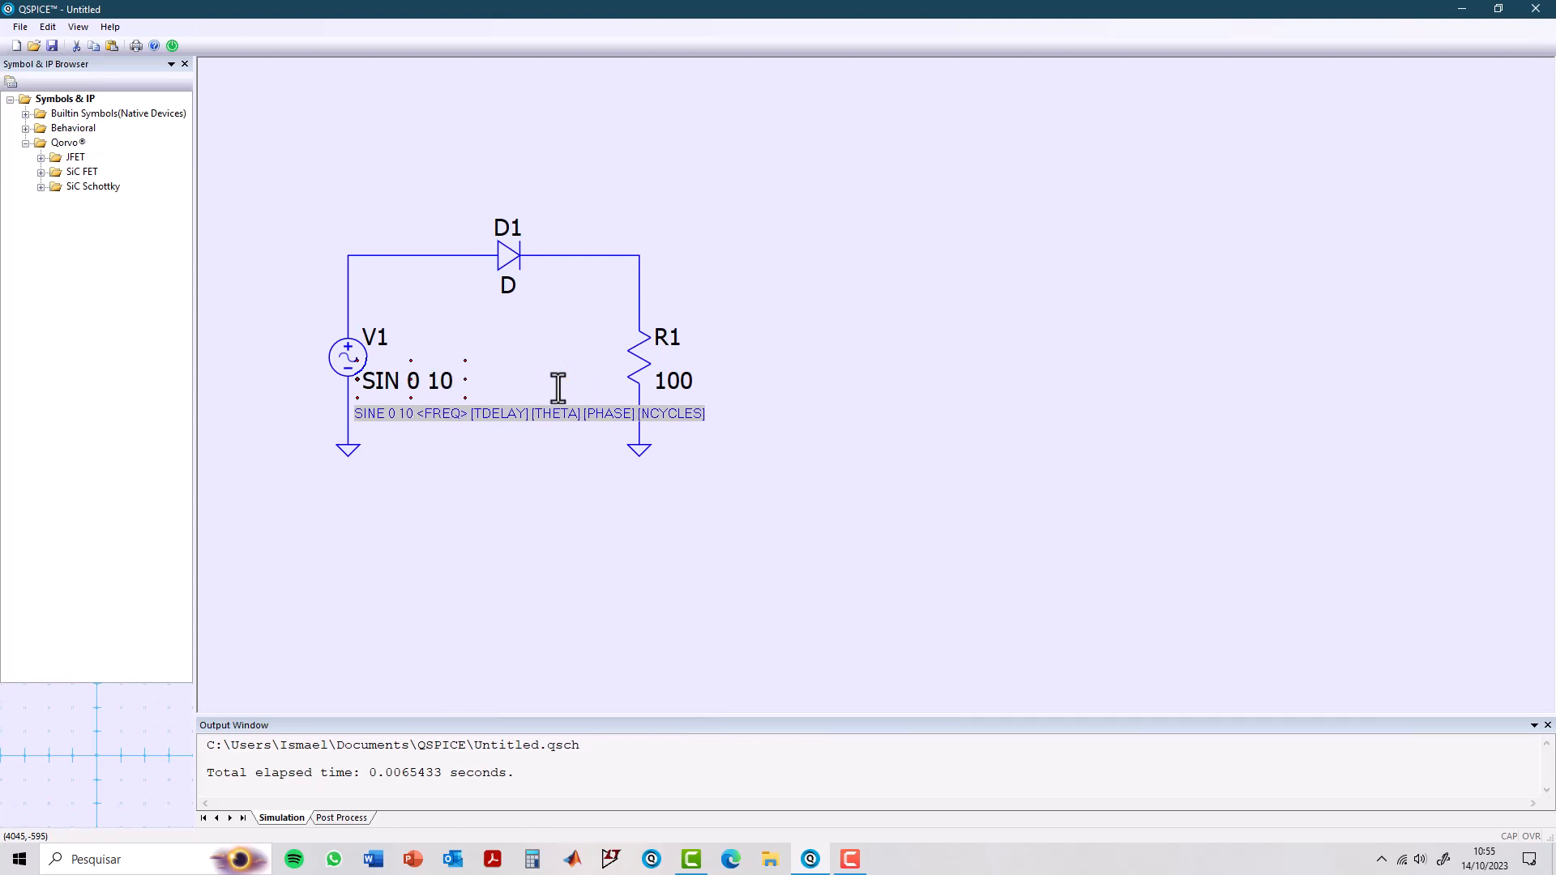
pyautogui.write('60')
pyautogui.press('Return')
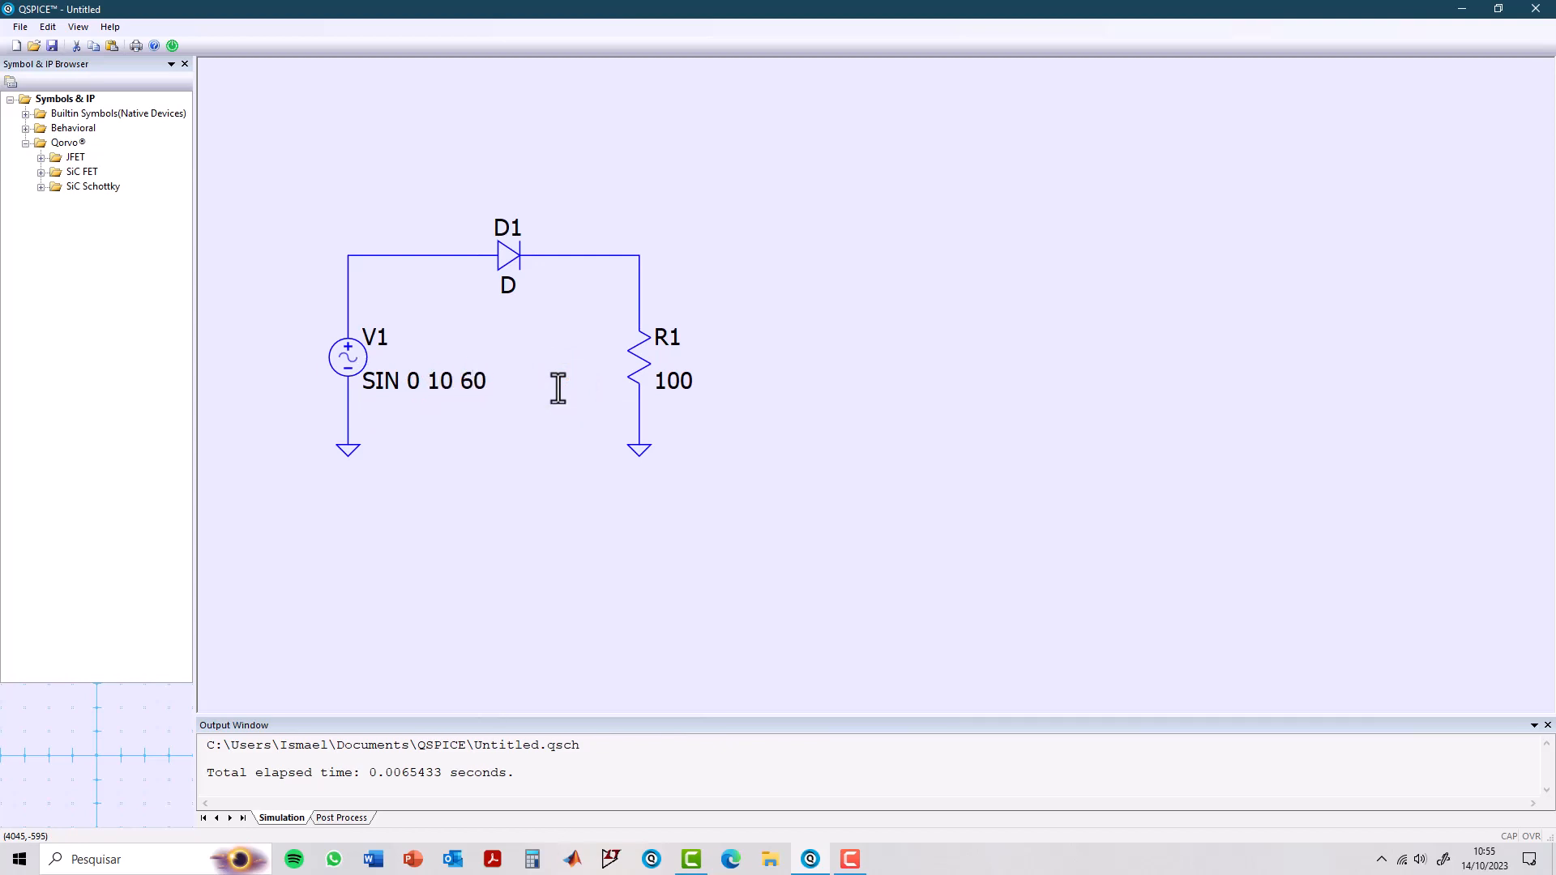
# Add the transient analysis directive ".tran 50m" to the schematic below the circuit.
pyautogui.press('.')
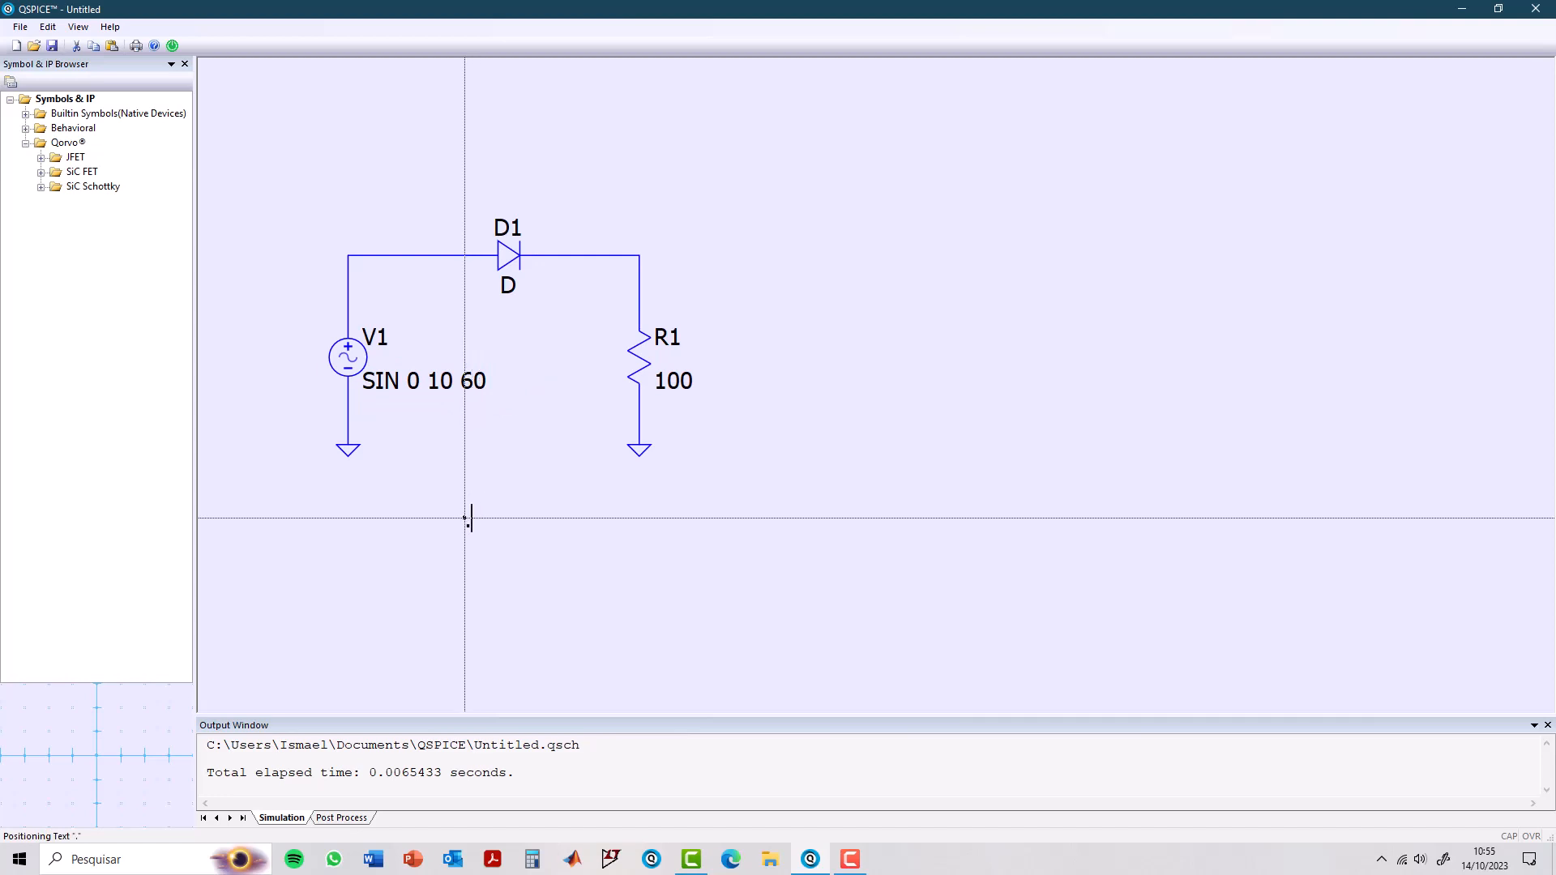
pyautogui.press('Escape')
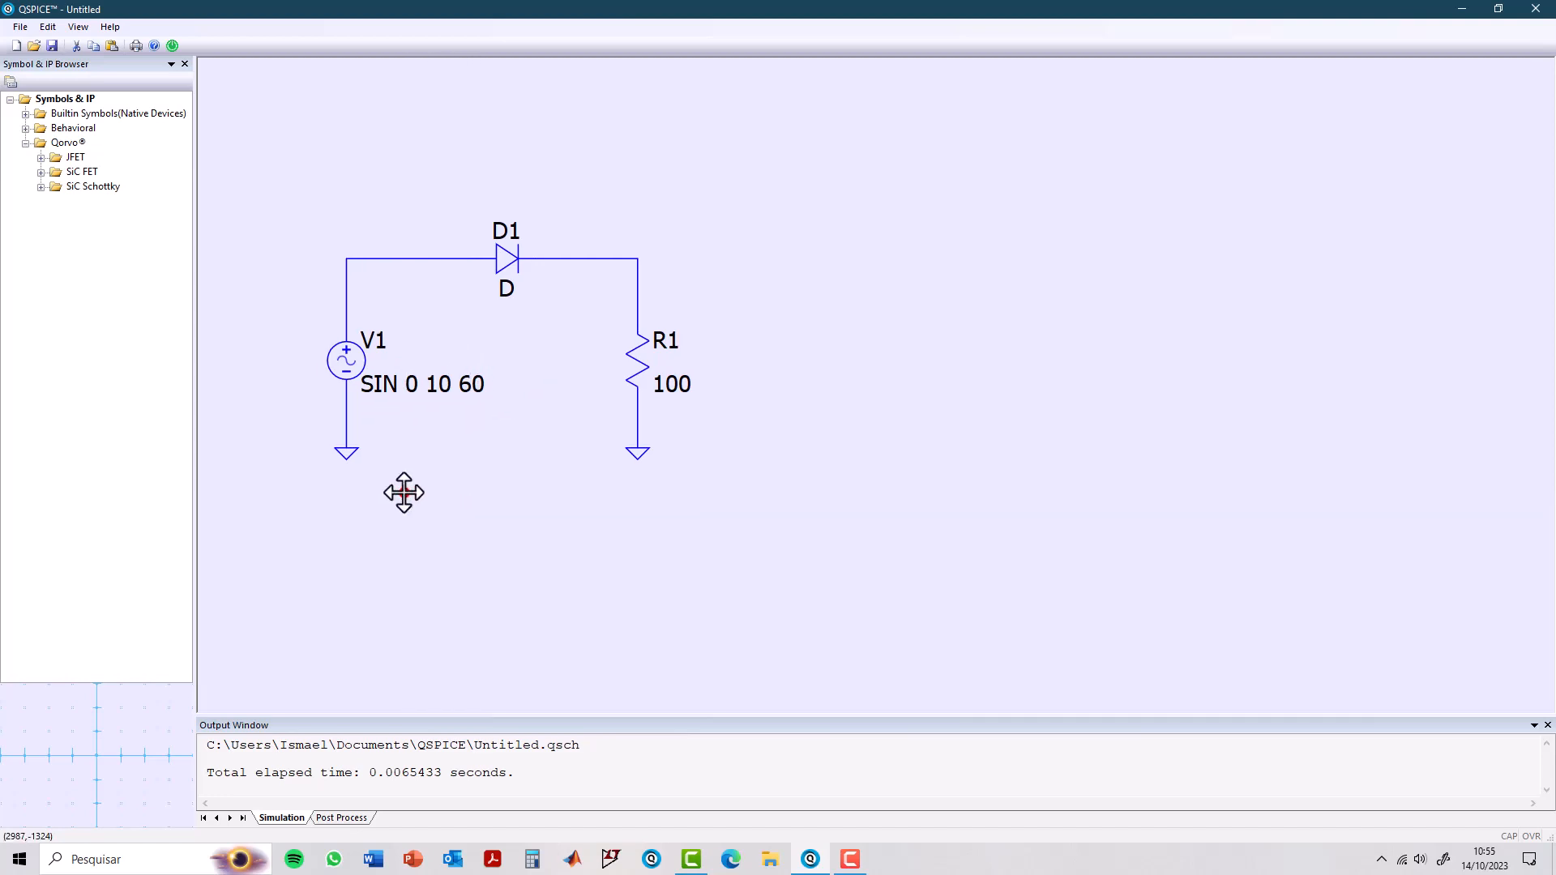
pyautogui.click(403, 490)
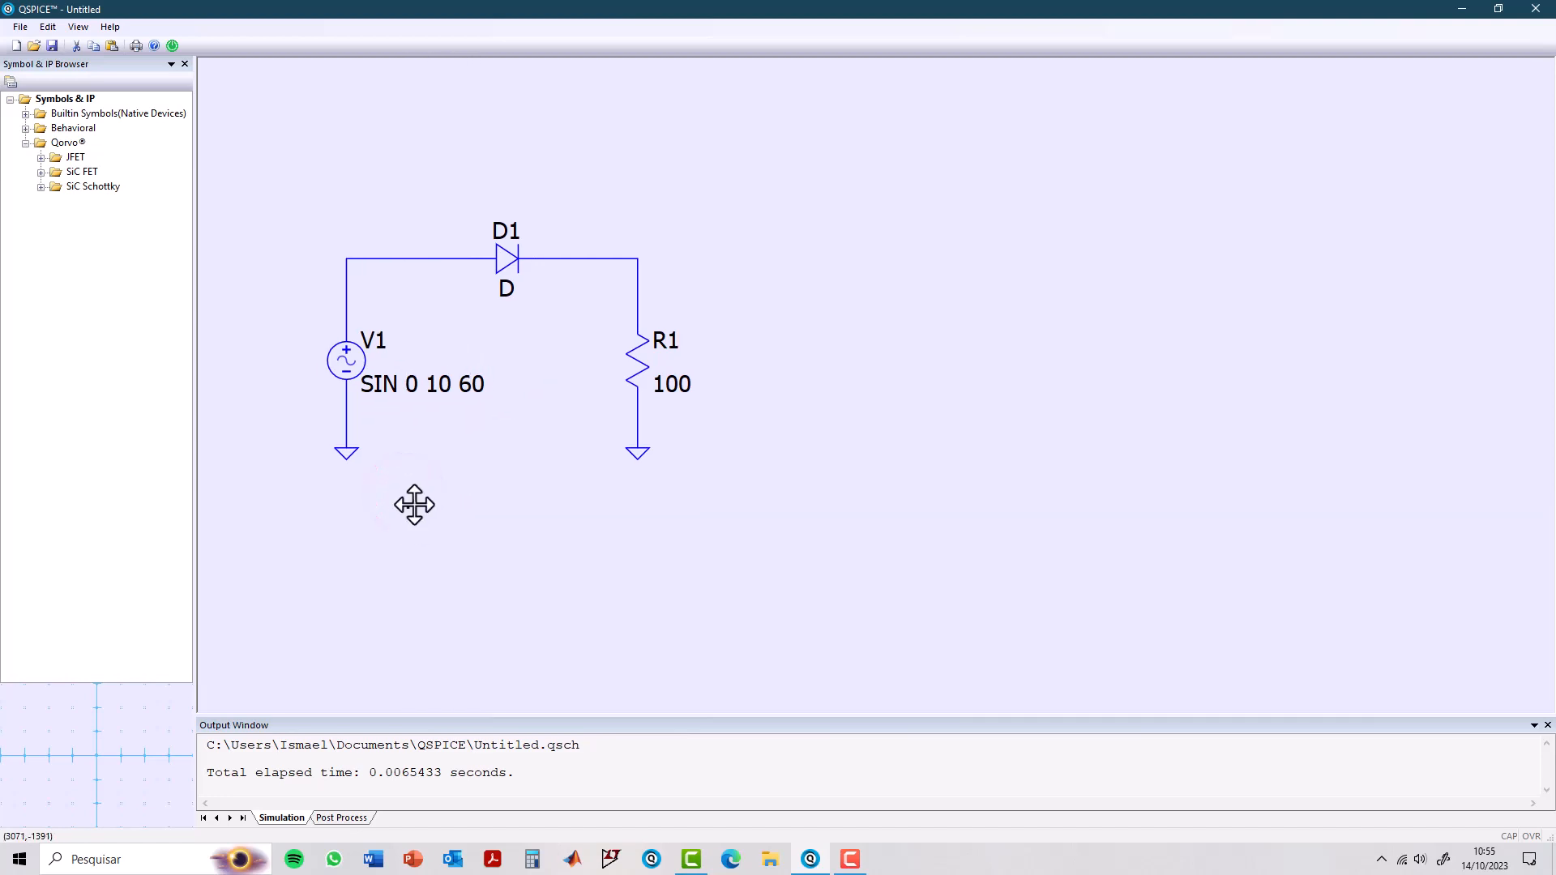
pyautogui.click(410, 503)
pyautogui.click(407, 505)
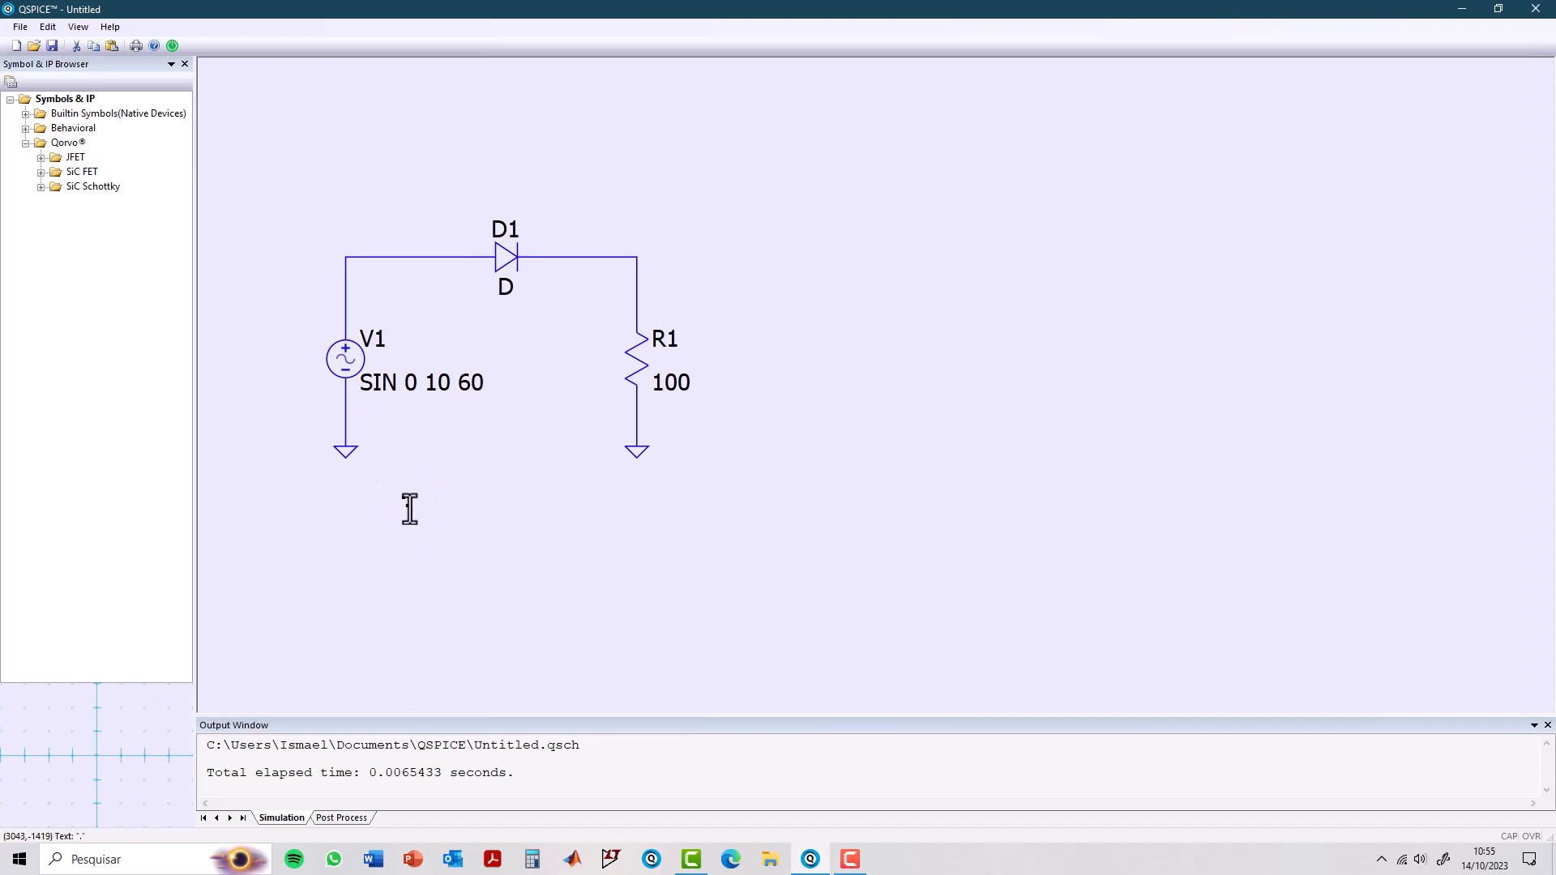
pyautogui.write('tran')
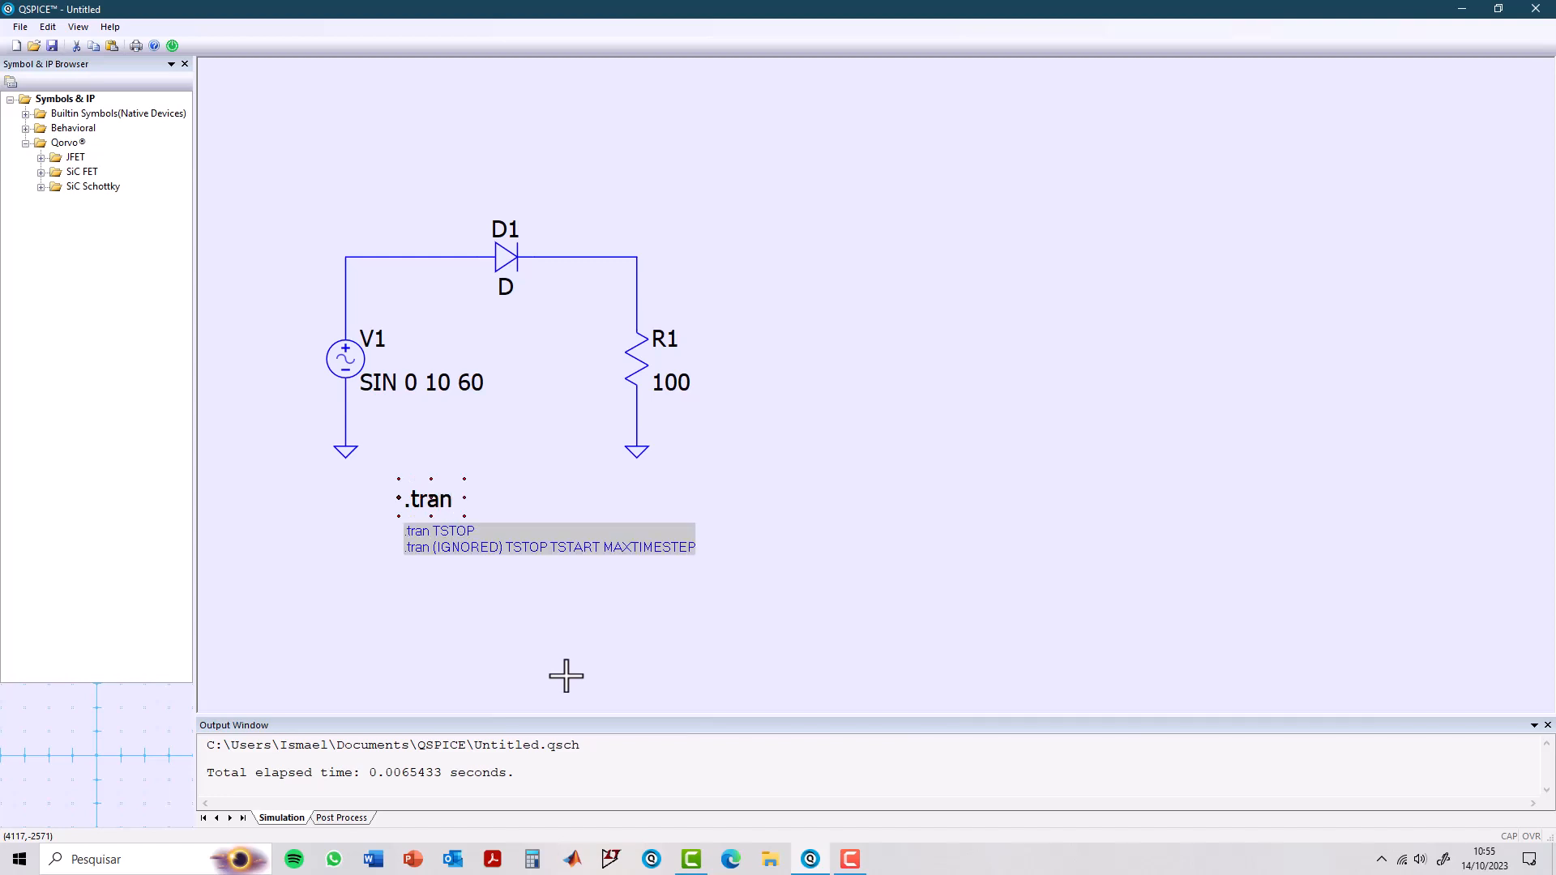
pyautogui.write(' 50m')
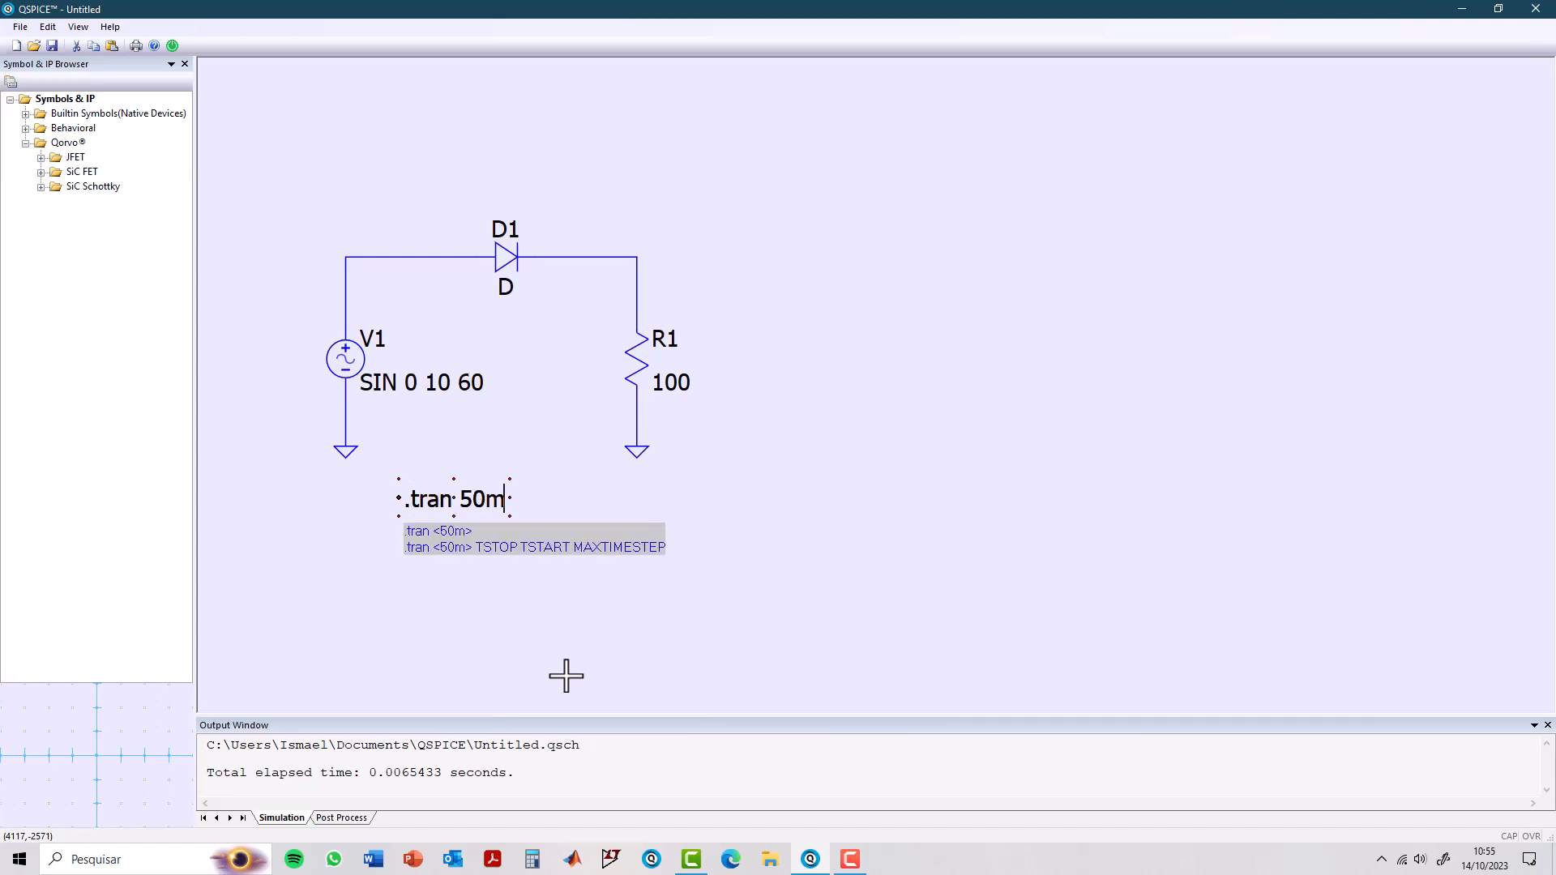
pyautogui.press('Return')
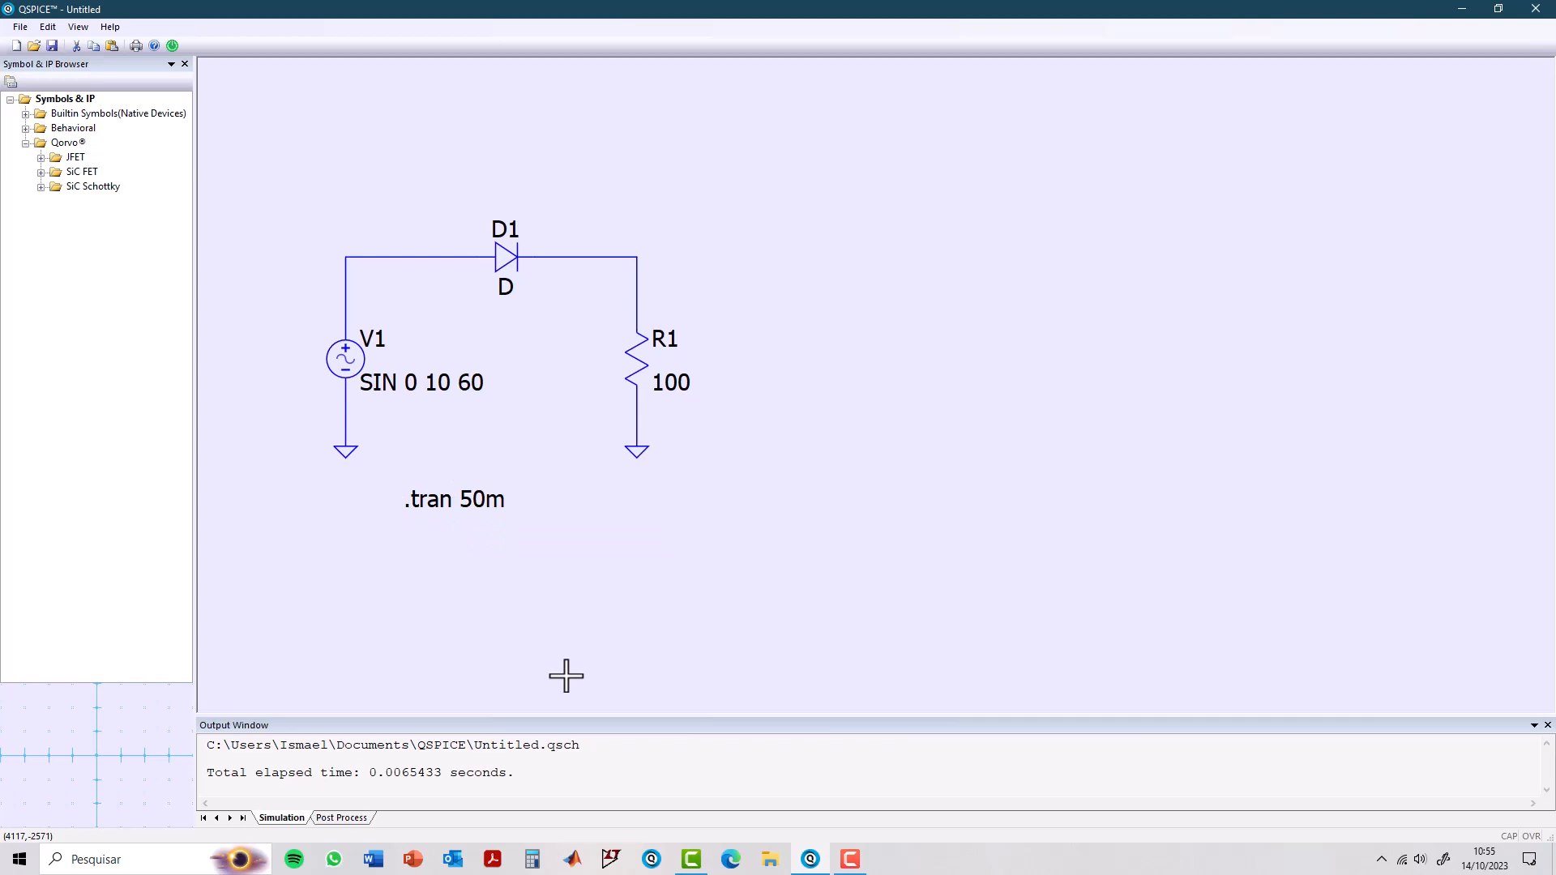
# Add the directive ".plot V(N02)" directly beneath the transient directive.
pyautogui.press('.')
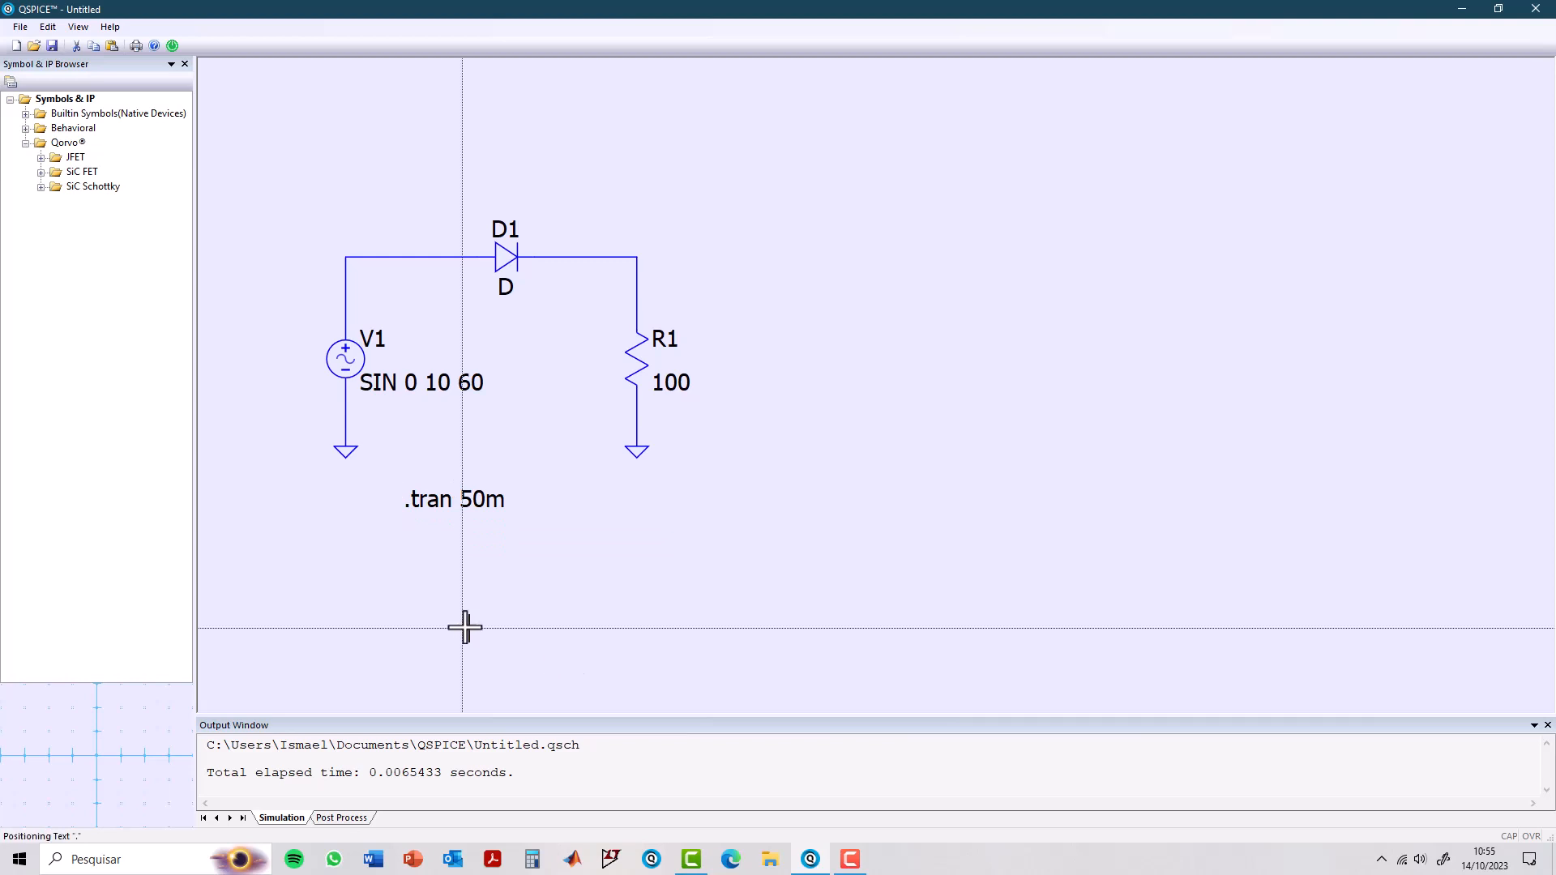
pyautogui.click(400, 527)
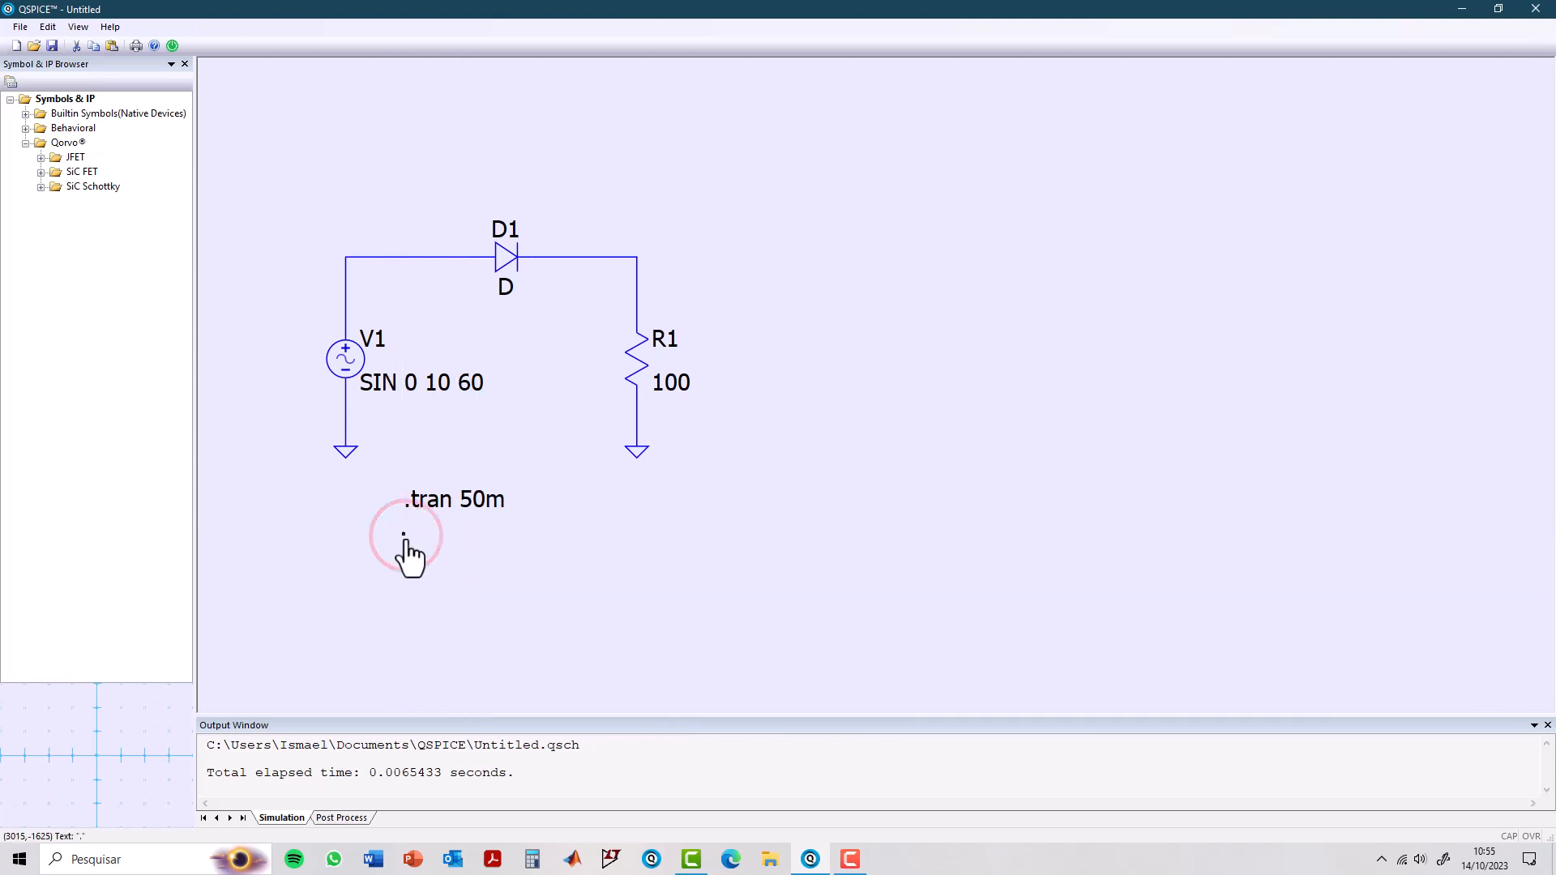
pyautogui.doubleClick(405, 535)
pyautogui.write('pl')
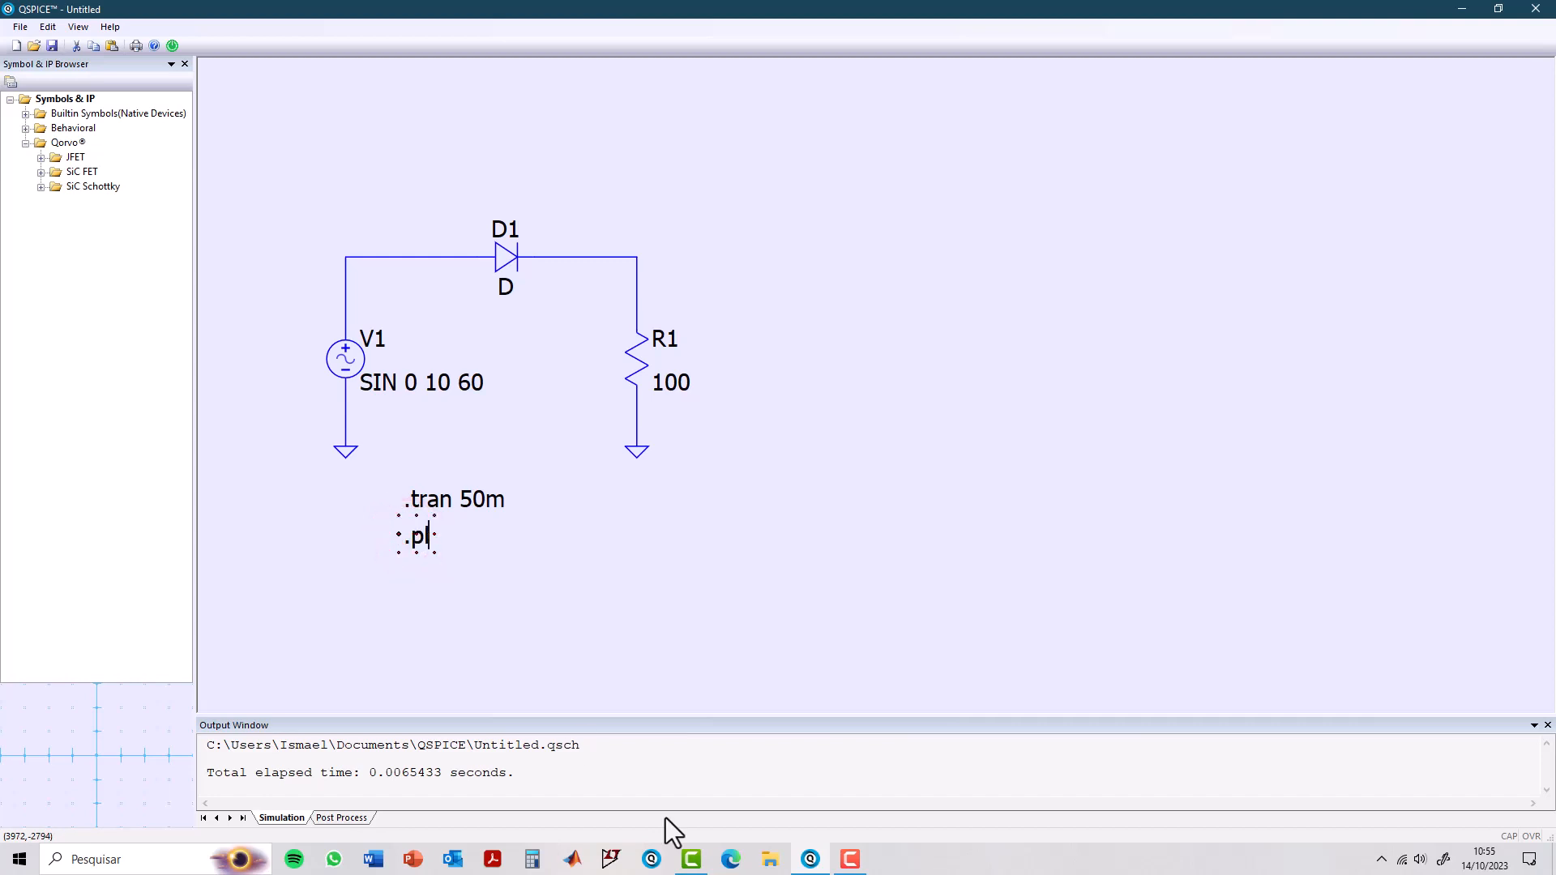
pyautogui.write('ot V(N02')
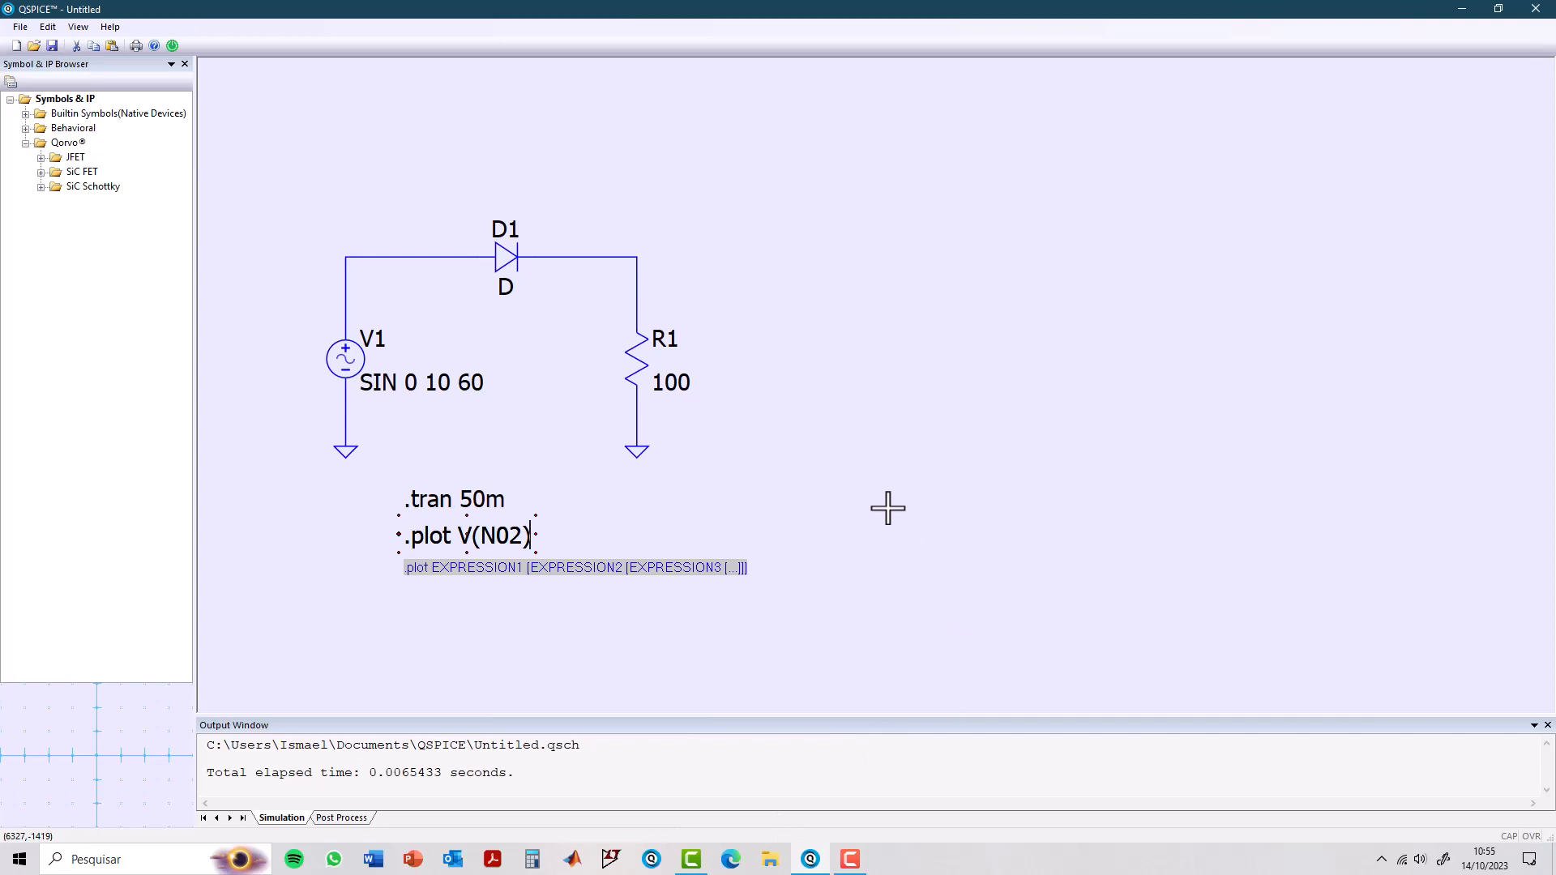
pyautogui.click(887, 508)
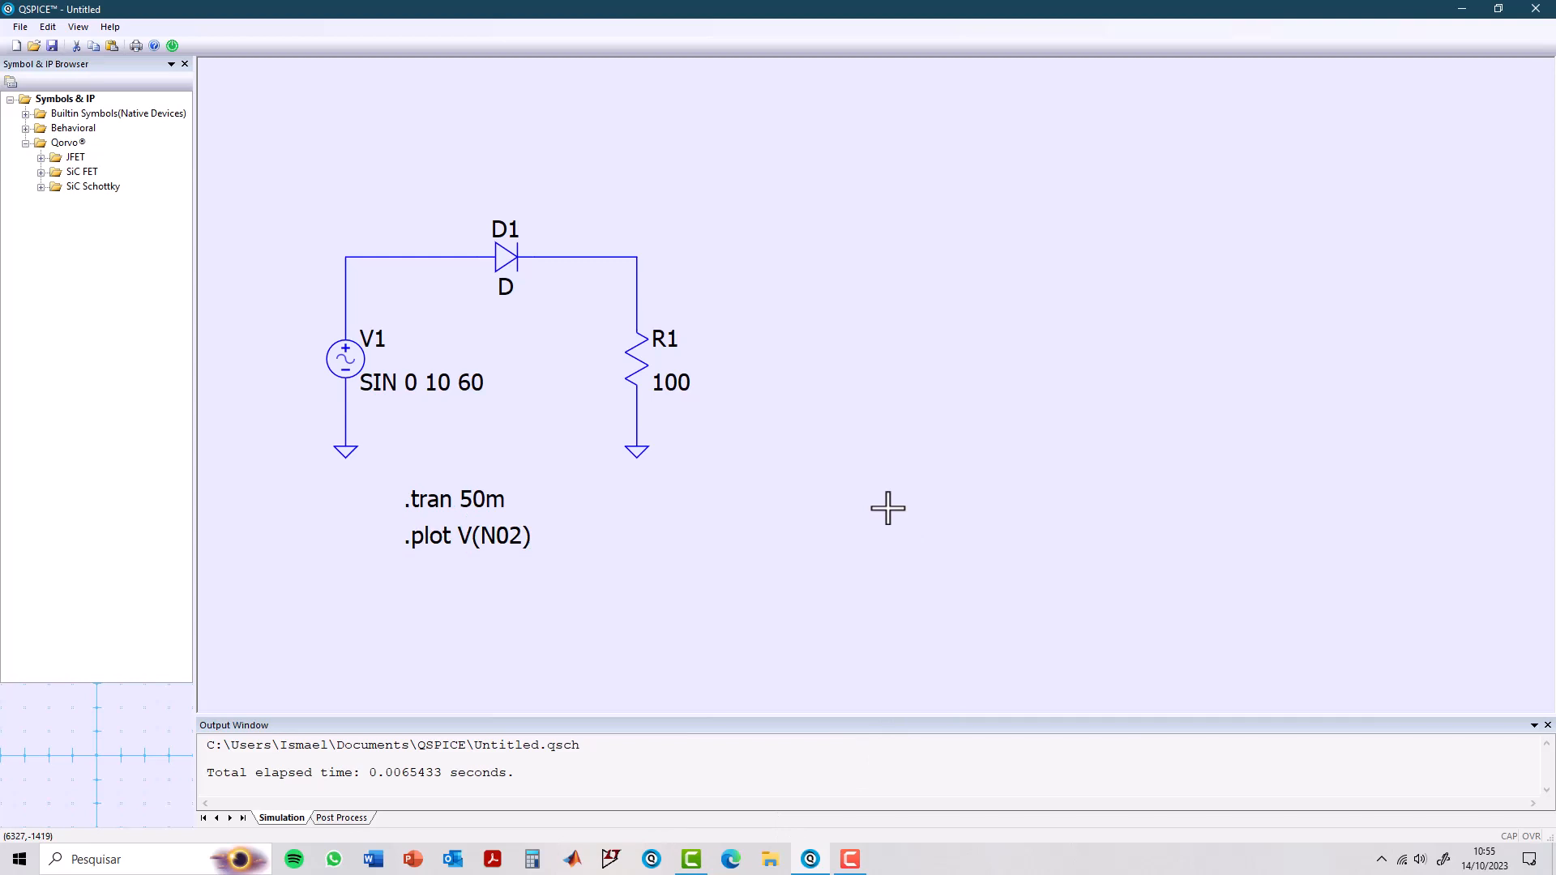
# Check the net names on the wires before and after diode D1 against the net in the plot directive.
pyautogui.moveTo(381, 259)
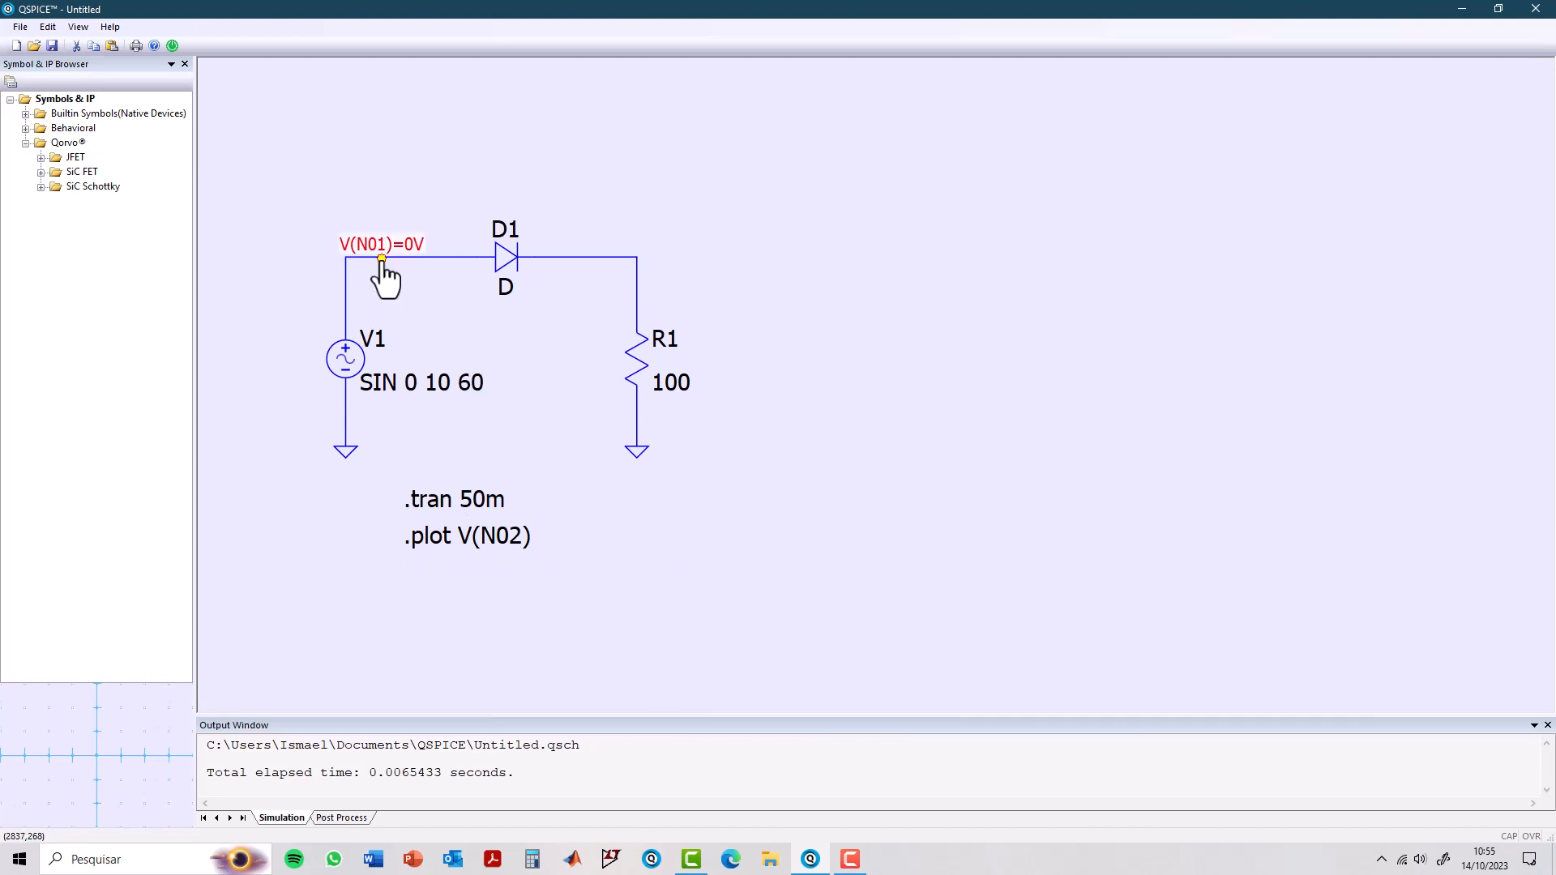
pyautogui.moveTo(574, 257)
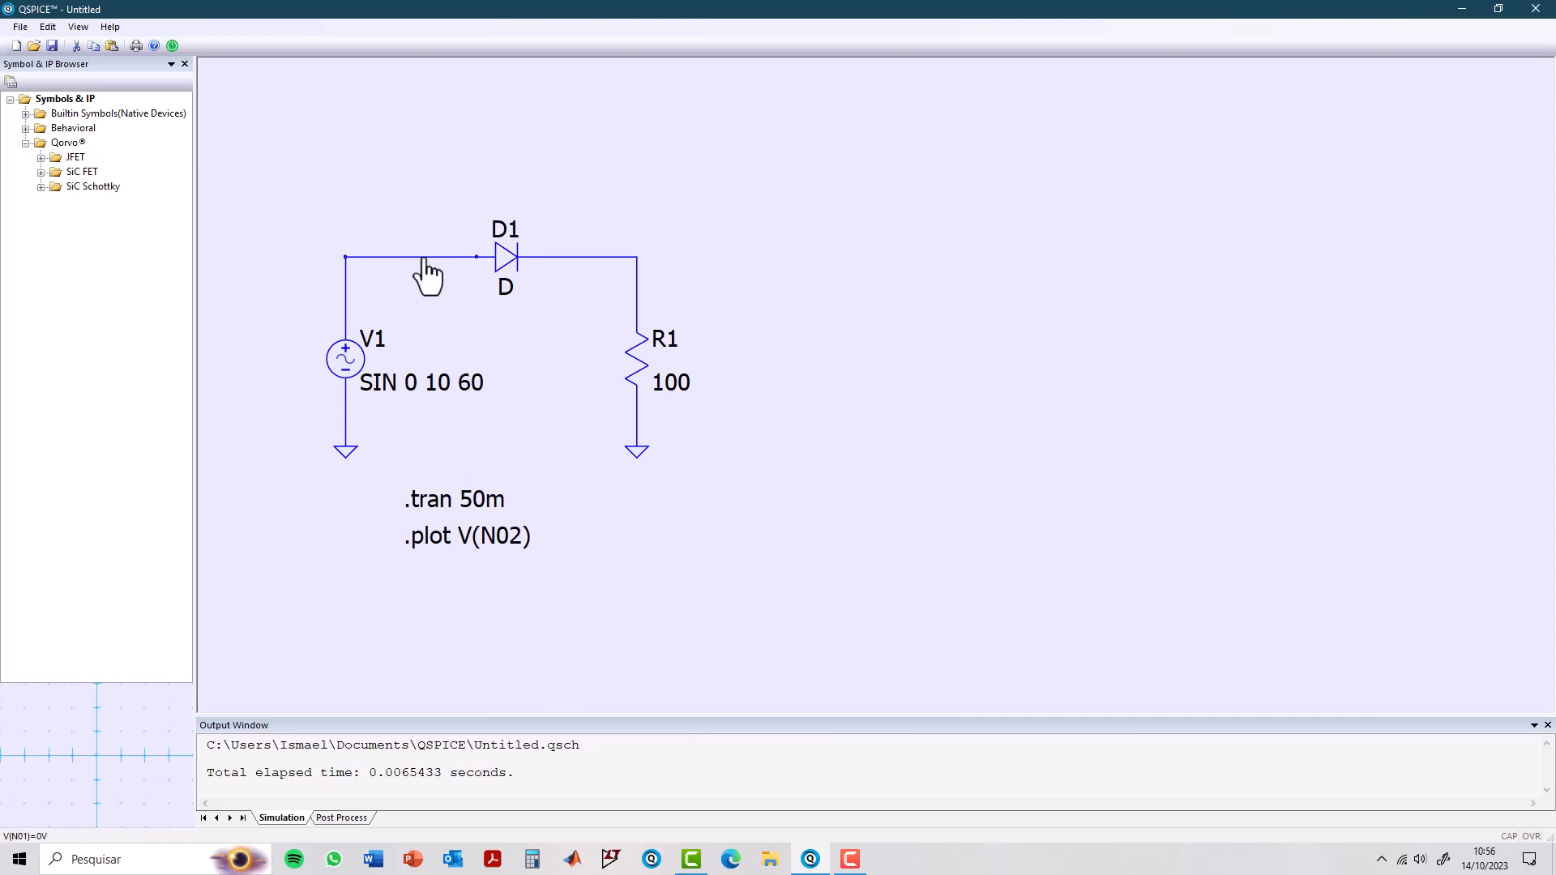
pyautogui.moveTo(439, 261)
pyautogui.rightClick(632, 256)
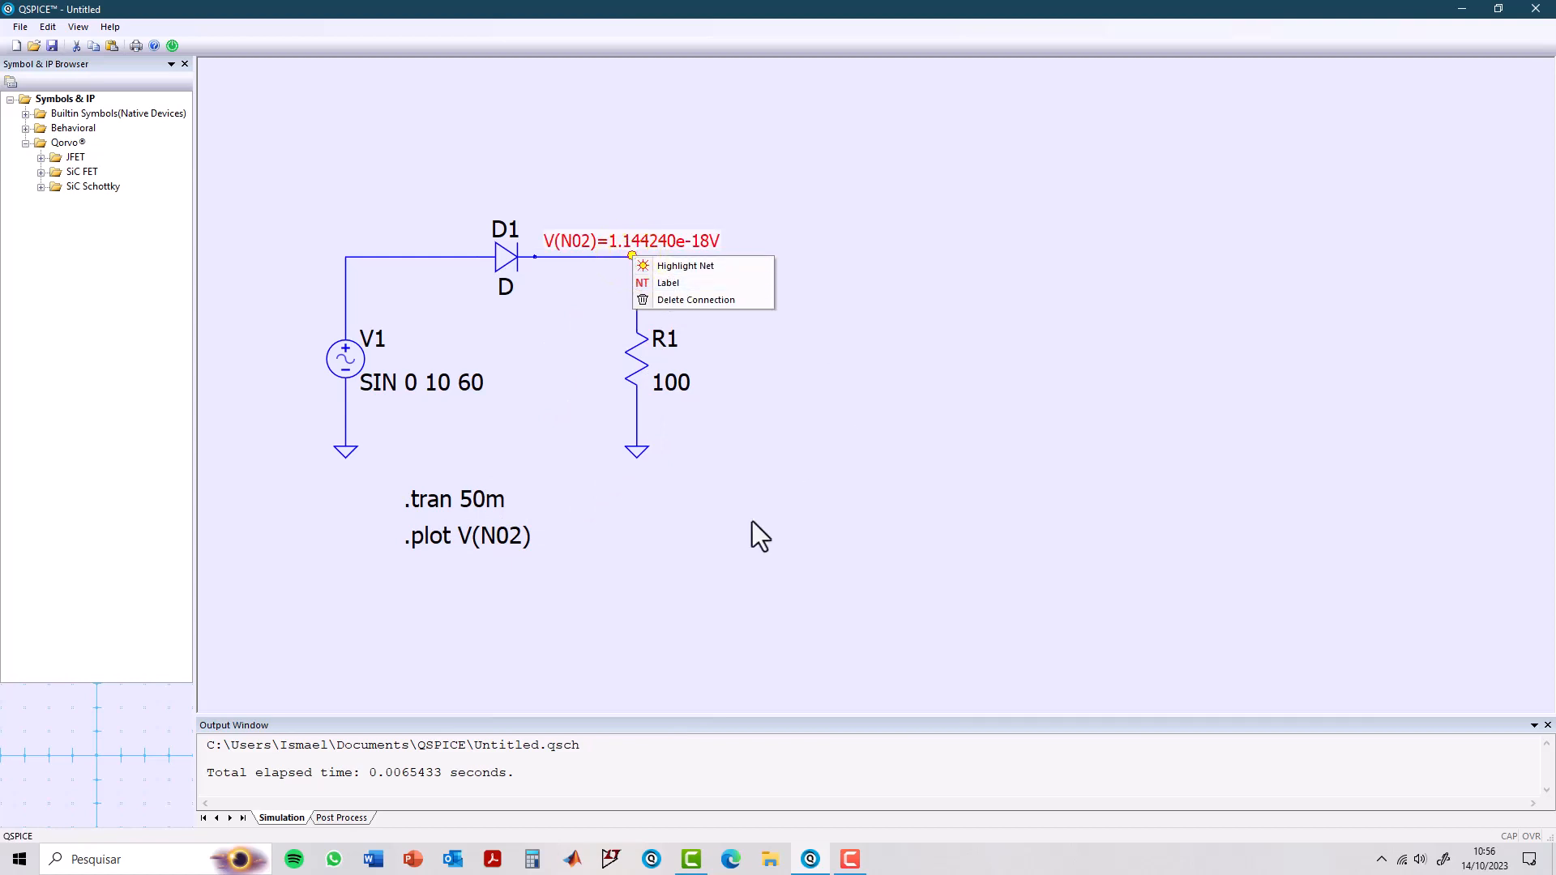
pyautogui.click(748, 549)
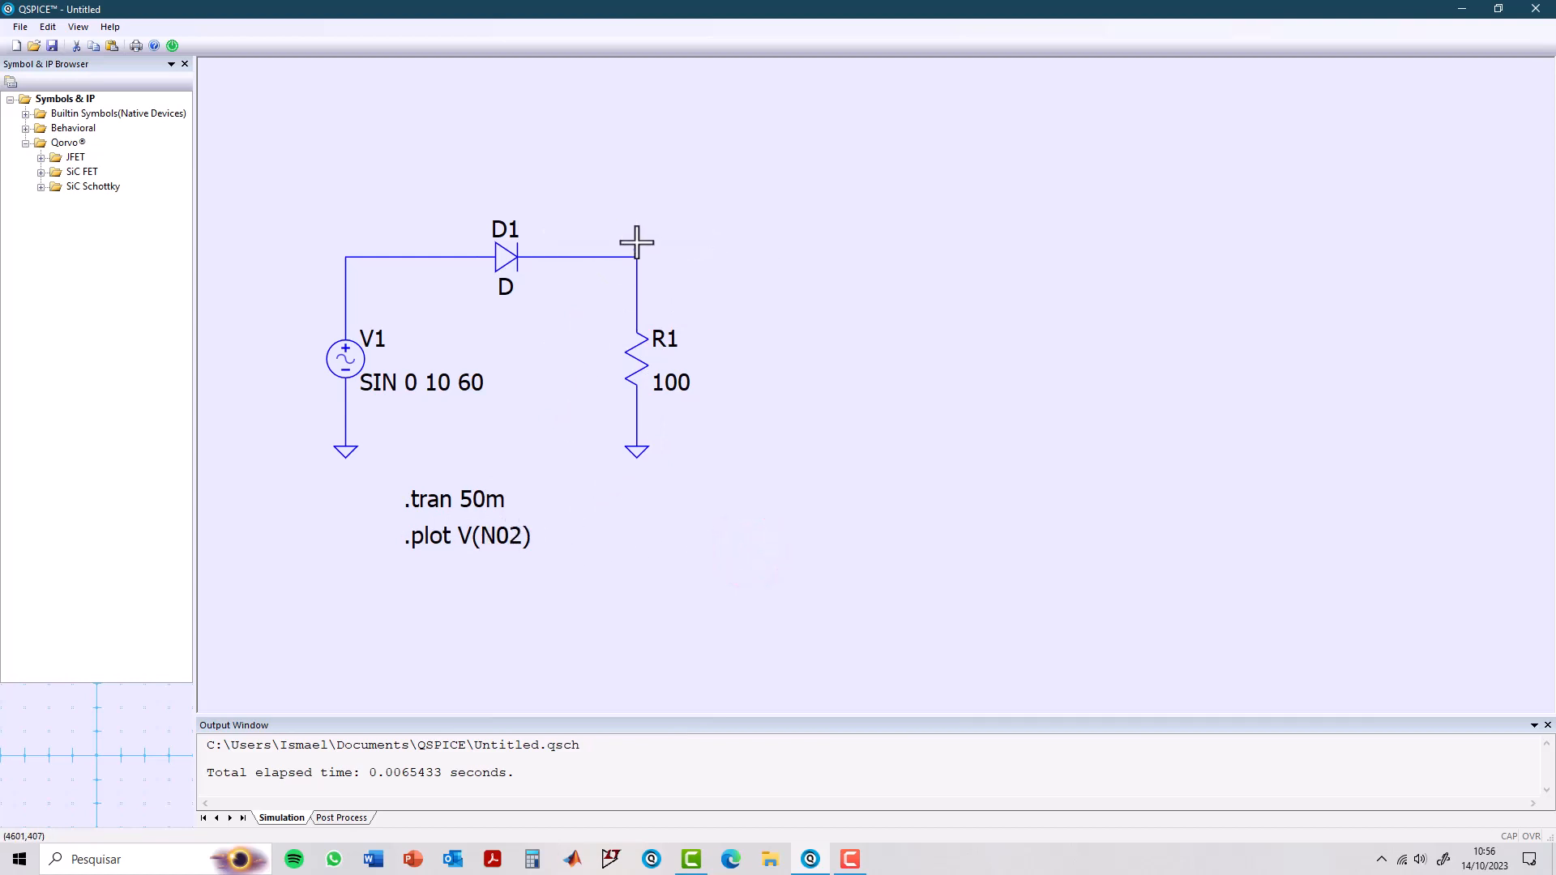
pyautogui.moveTo(624, 258)
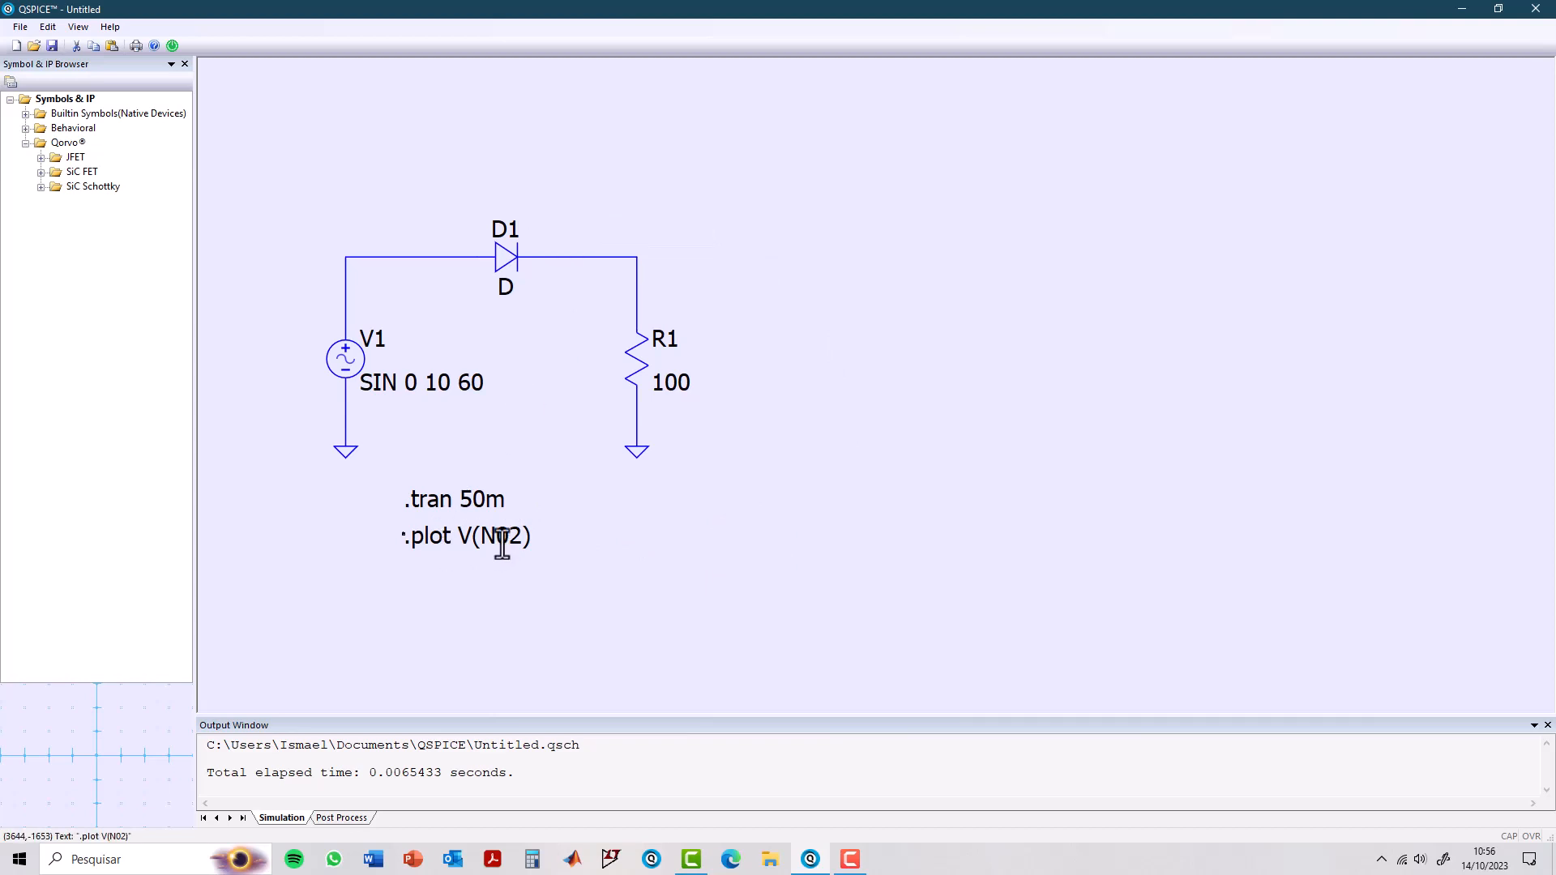
# Assign the ON Semiconductor 1N4007 model to diode D1 from the diode selection guide.
pyautogui.rightClick(500, 258)
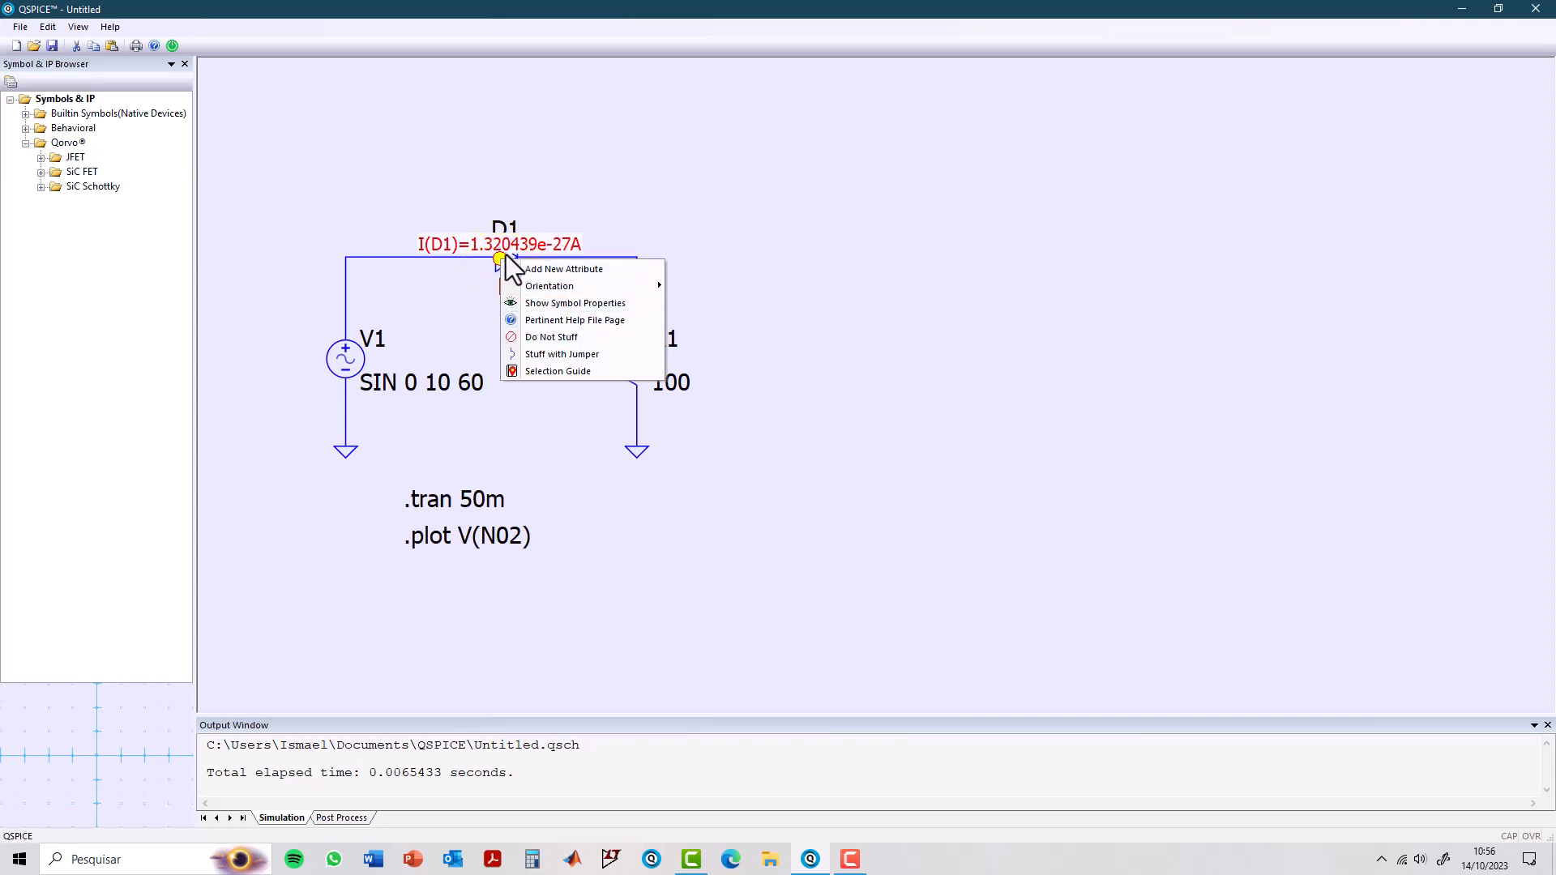
pyautogui.click(533, 373)
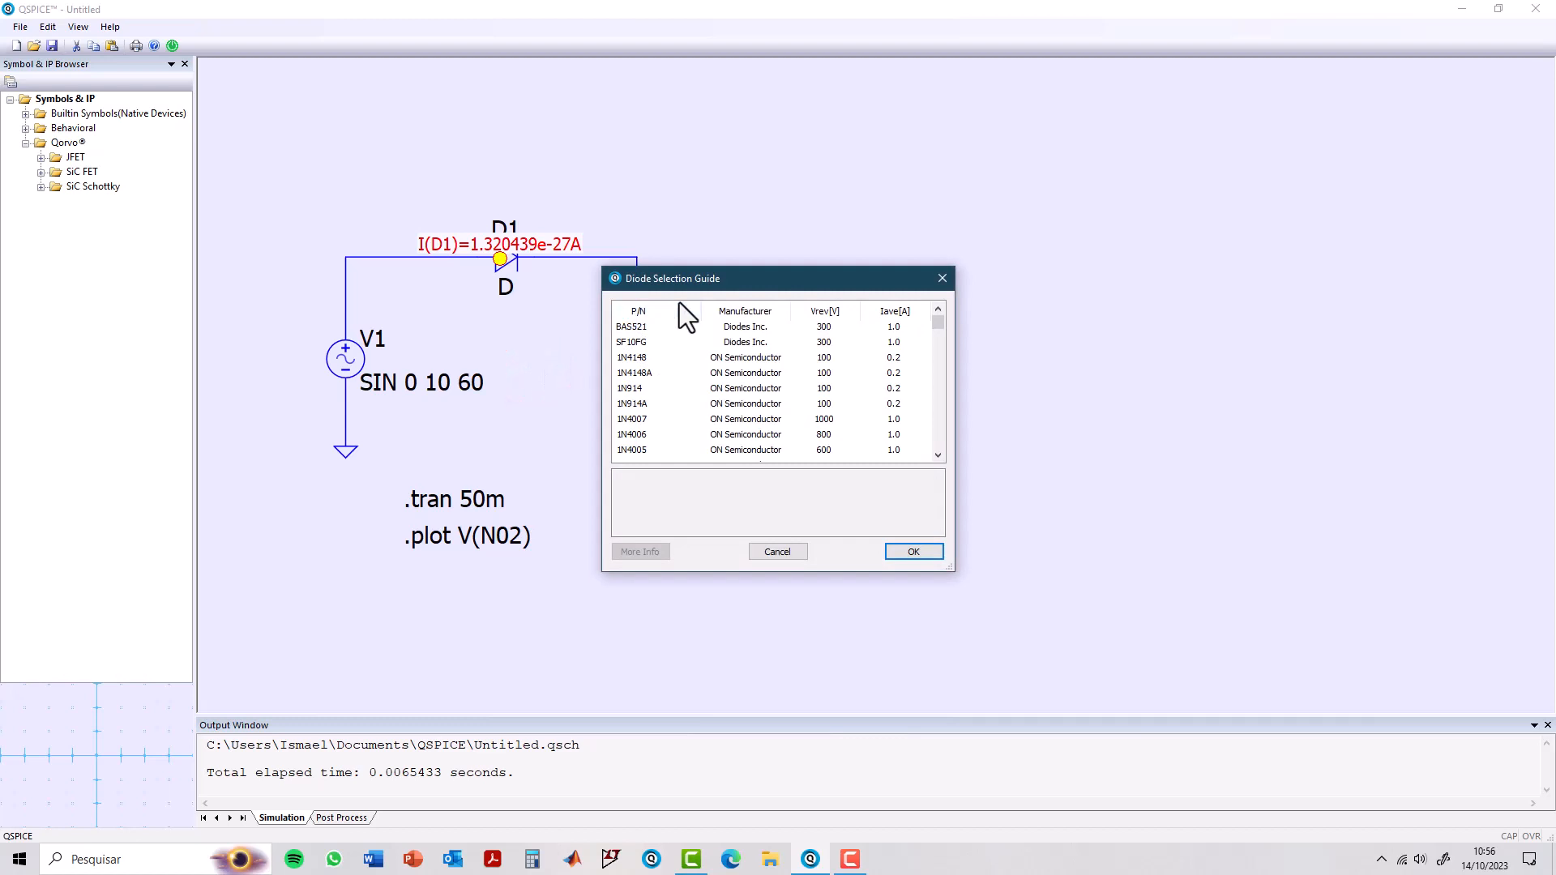
pyautogui.moveTo(938, 324); pyautogui.dragTo(877, 308)
pyautogui.click(632, 419)
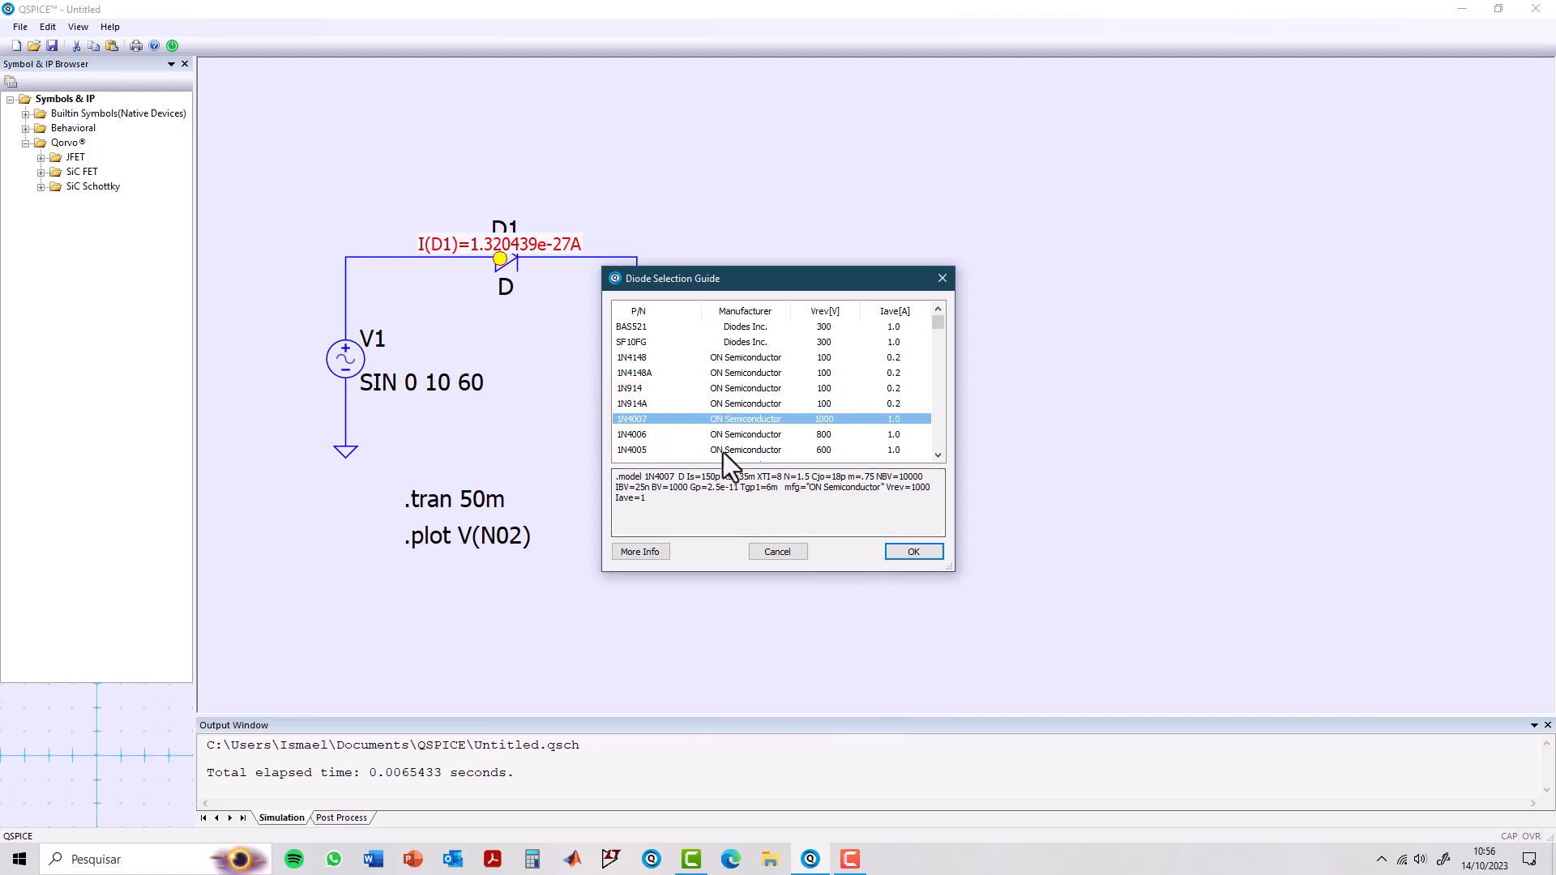
pyautogui.click(919, 553)
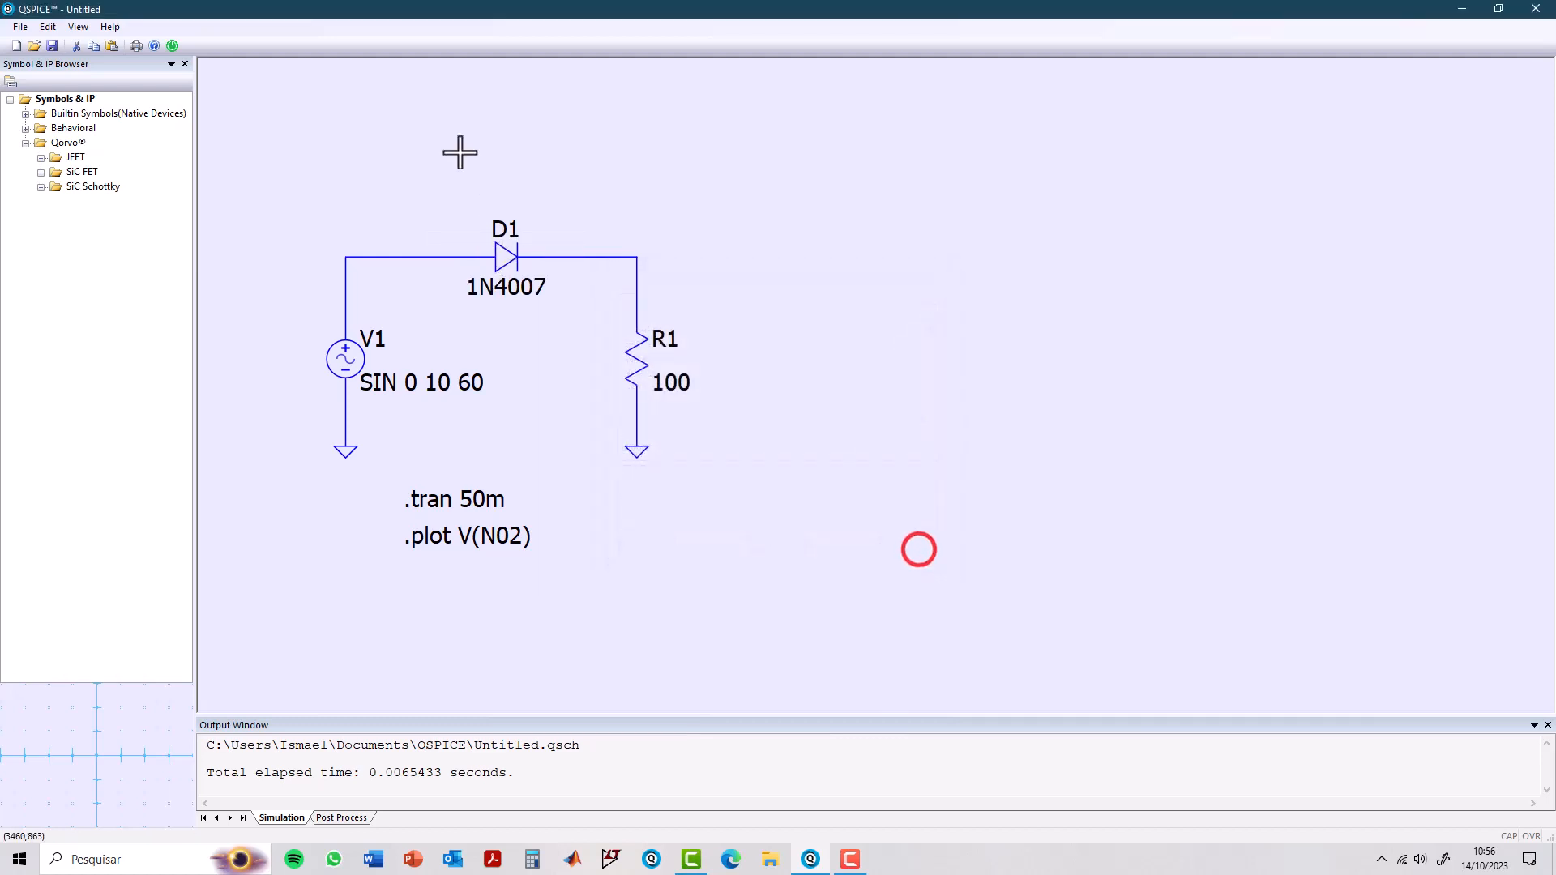
# Review the 1N4148 model parameters in D1's diode selection guide, then reselect 1N4007.
pyautogui.rightClick(501, 261)
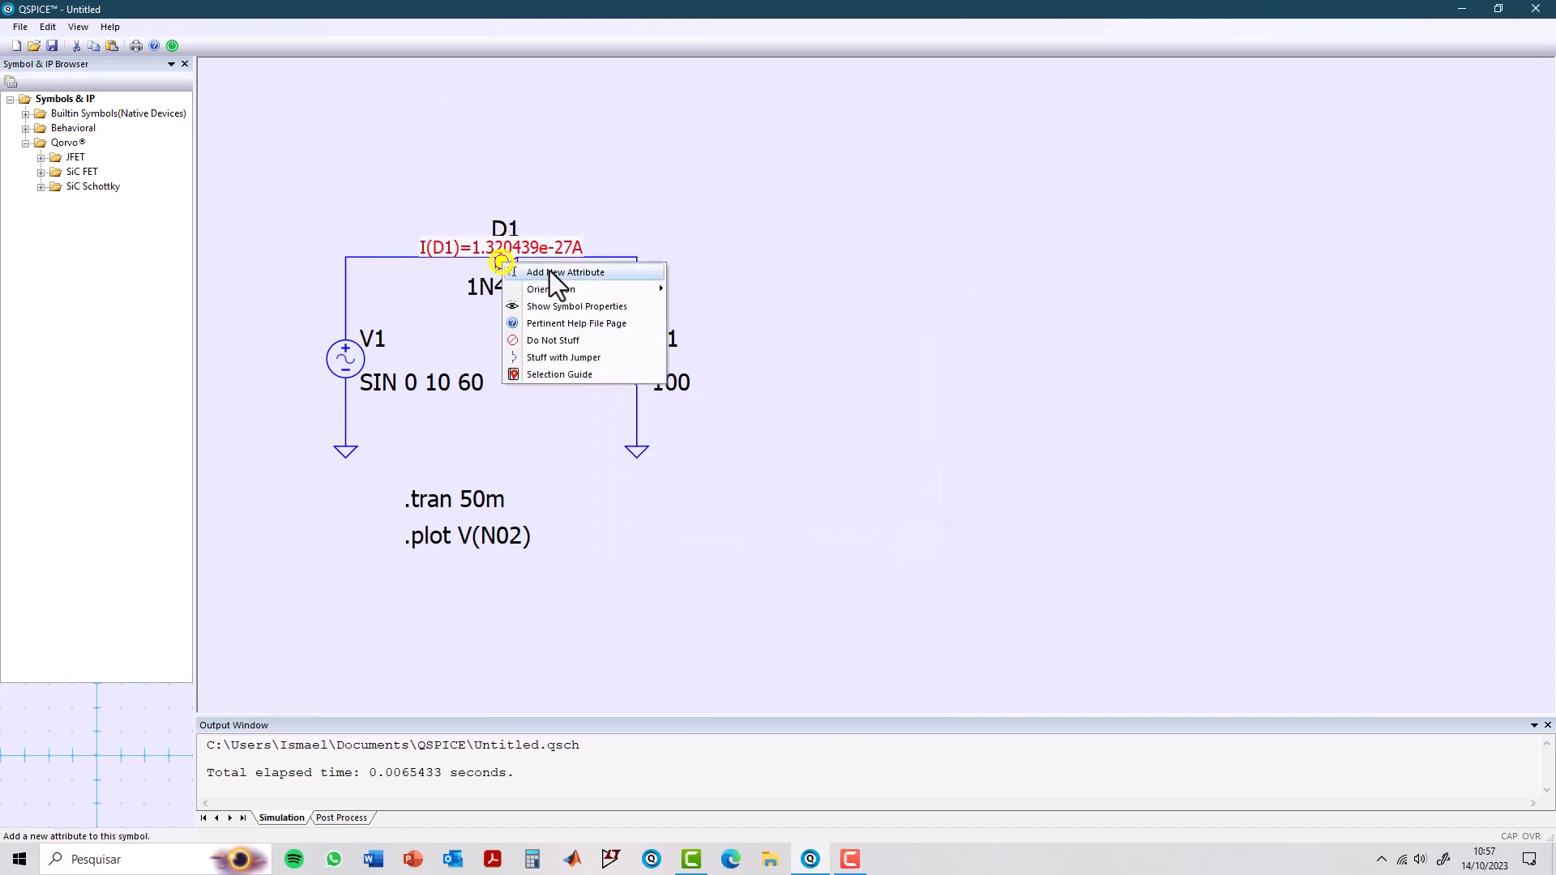
pyautogui.click(555, 374)
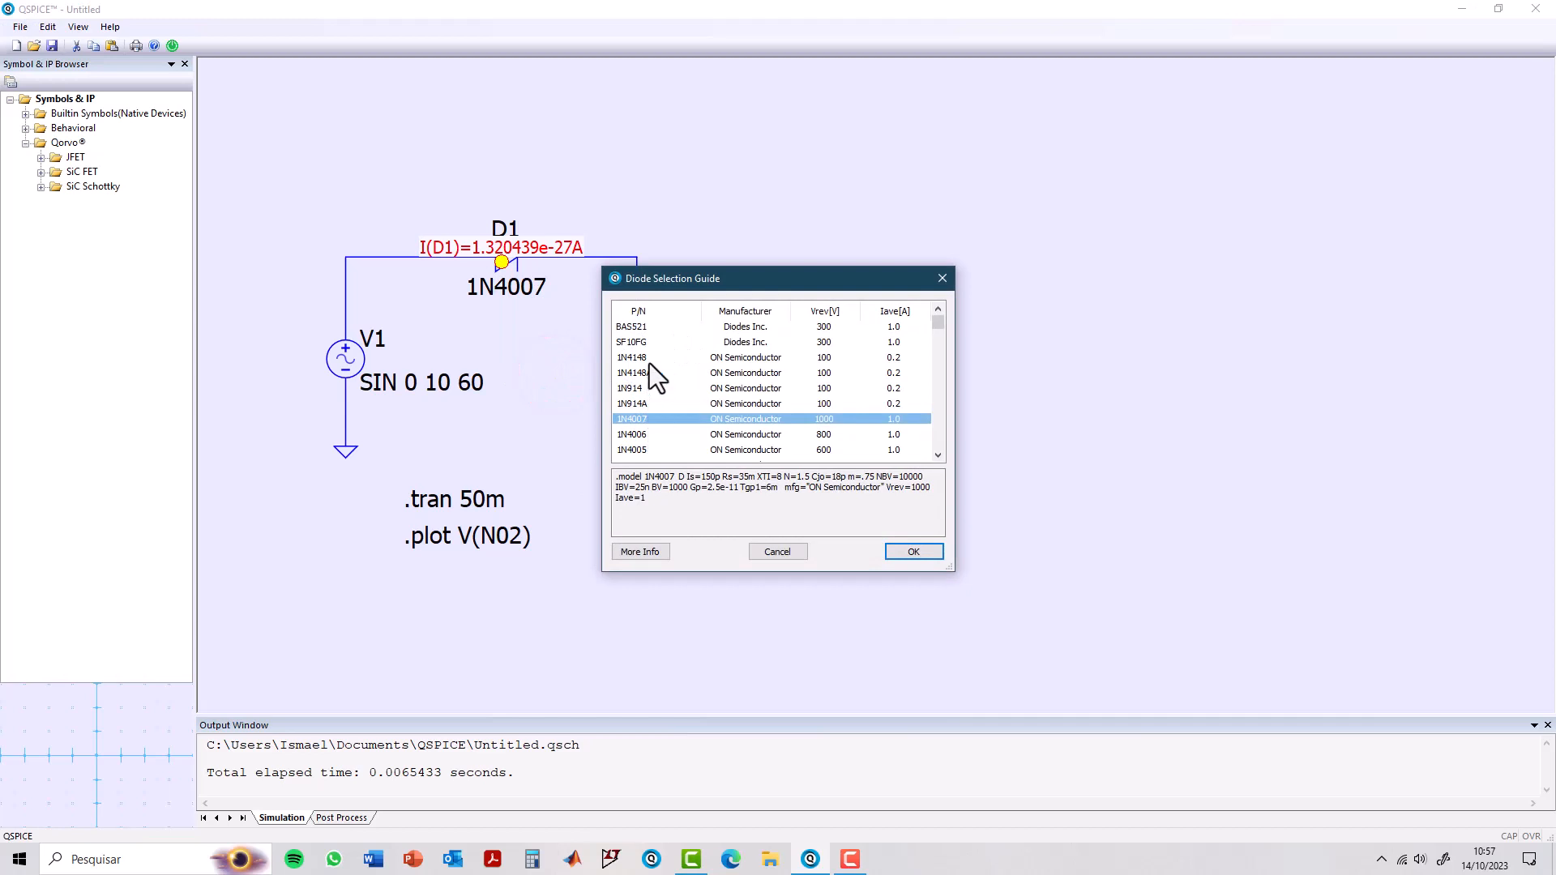
pyautogui.click(640, 358)
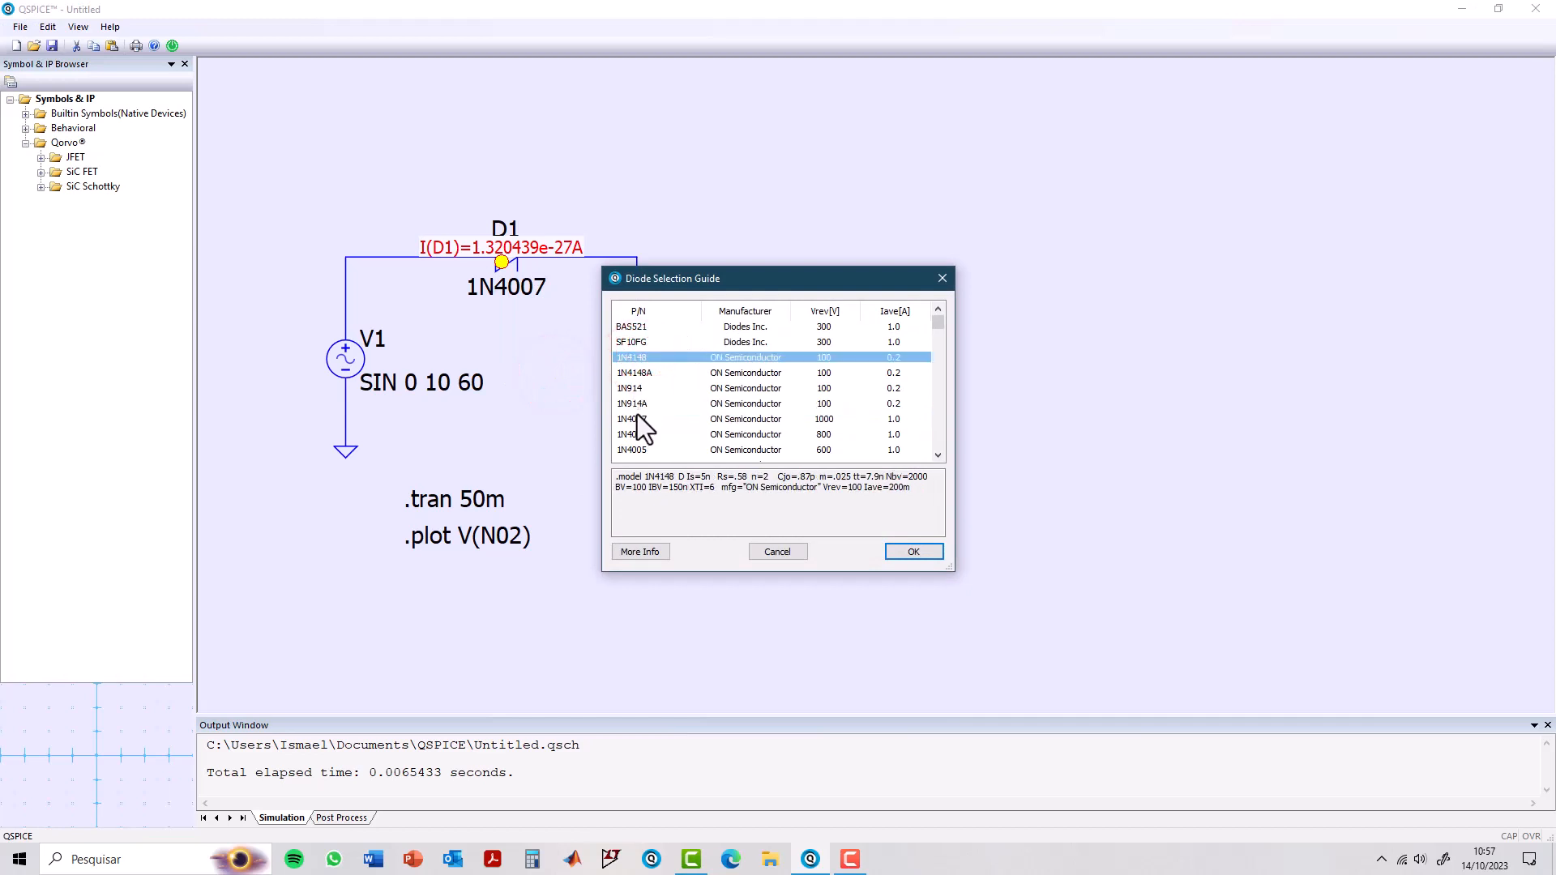
pyautogui.click(641, 420)
pyautogui.click(912, 552)
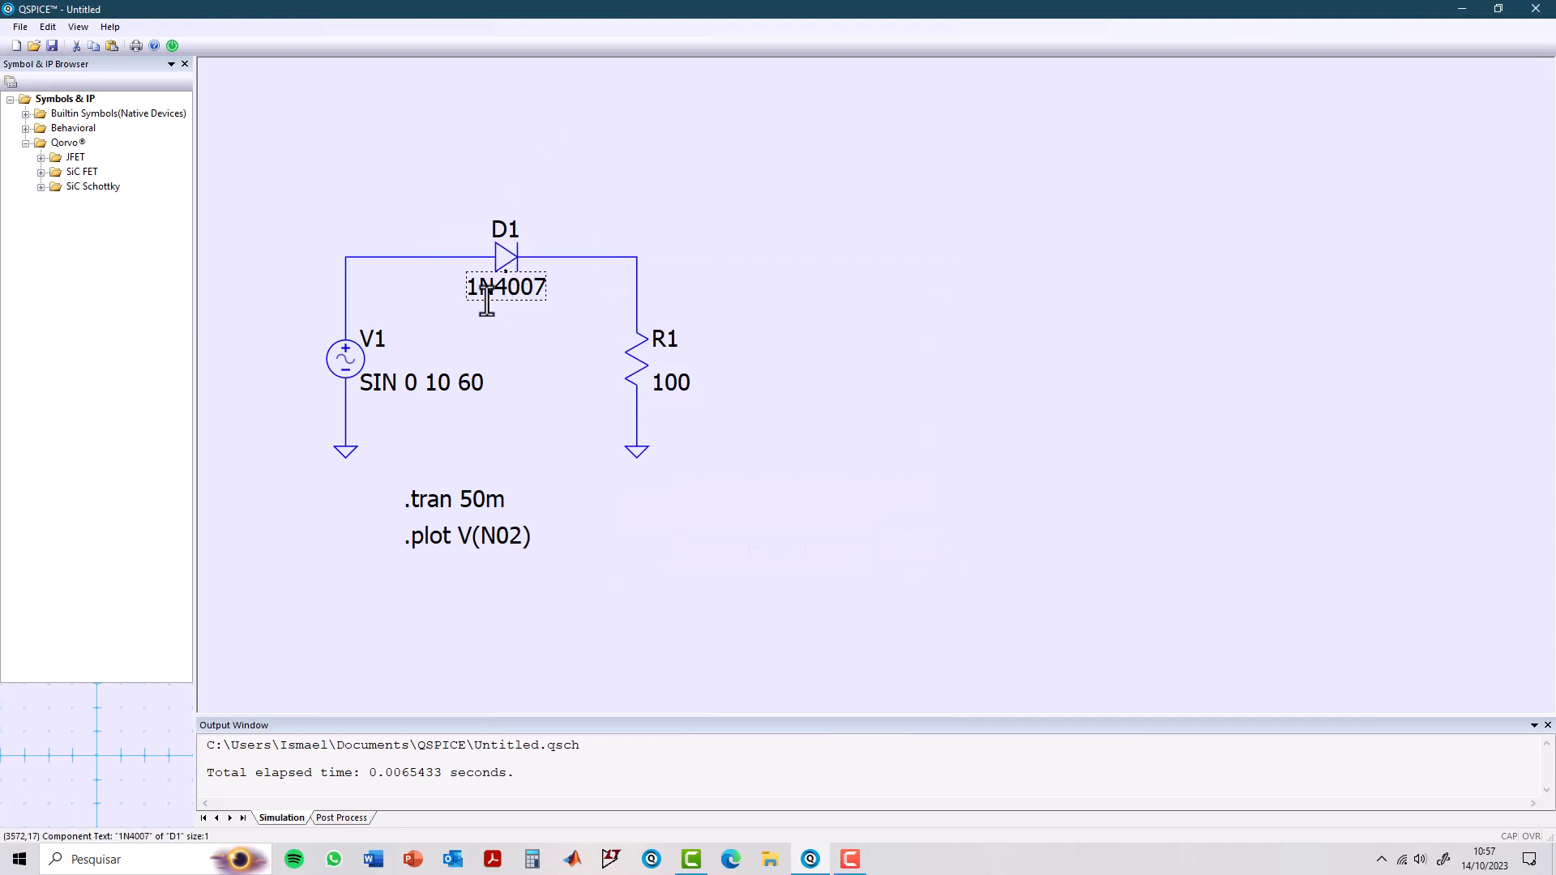
pyautogui.moveTo(512, 266)
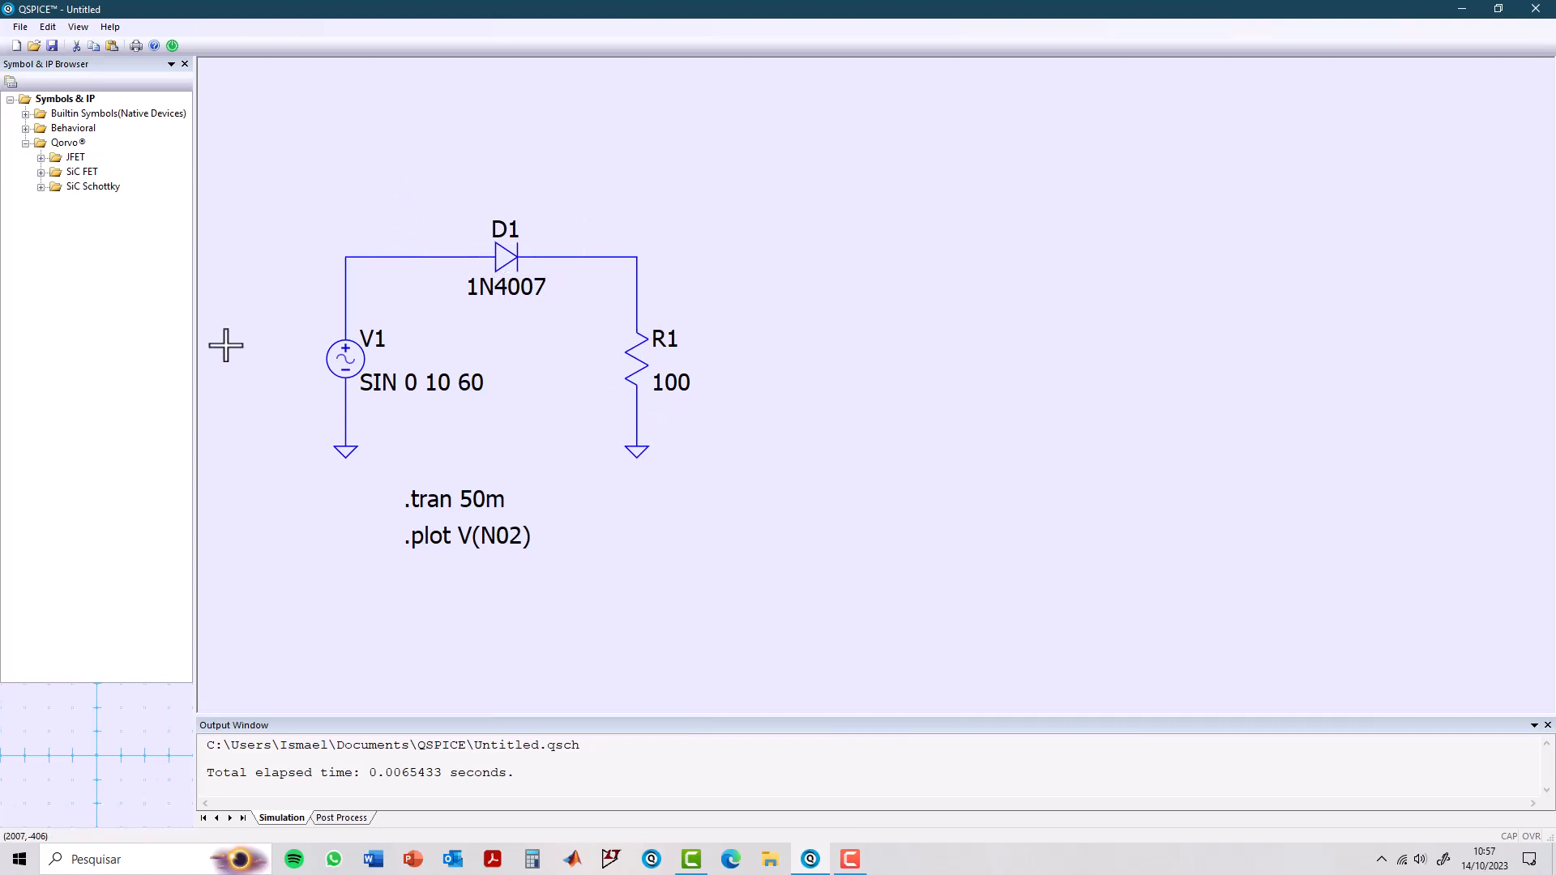
# Run the transient simulation and arrange the schematic and V(N02) waveform windows side by side.
pyautogui.click(170, 47)
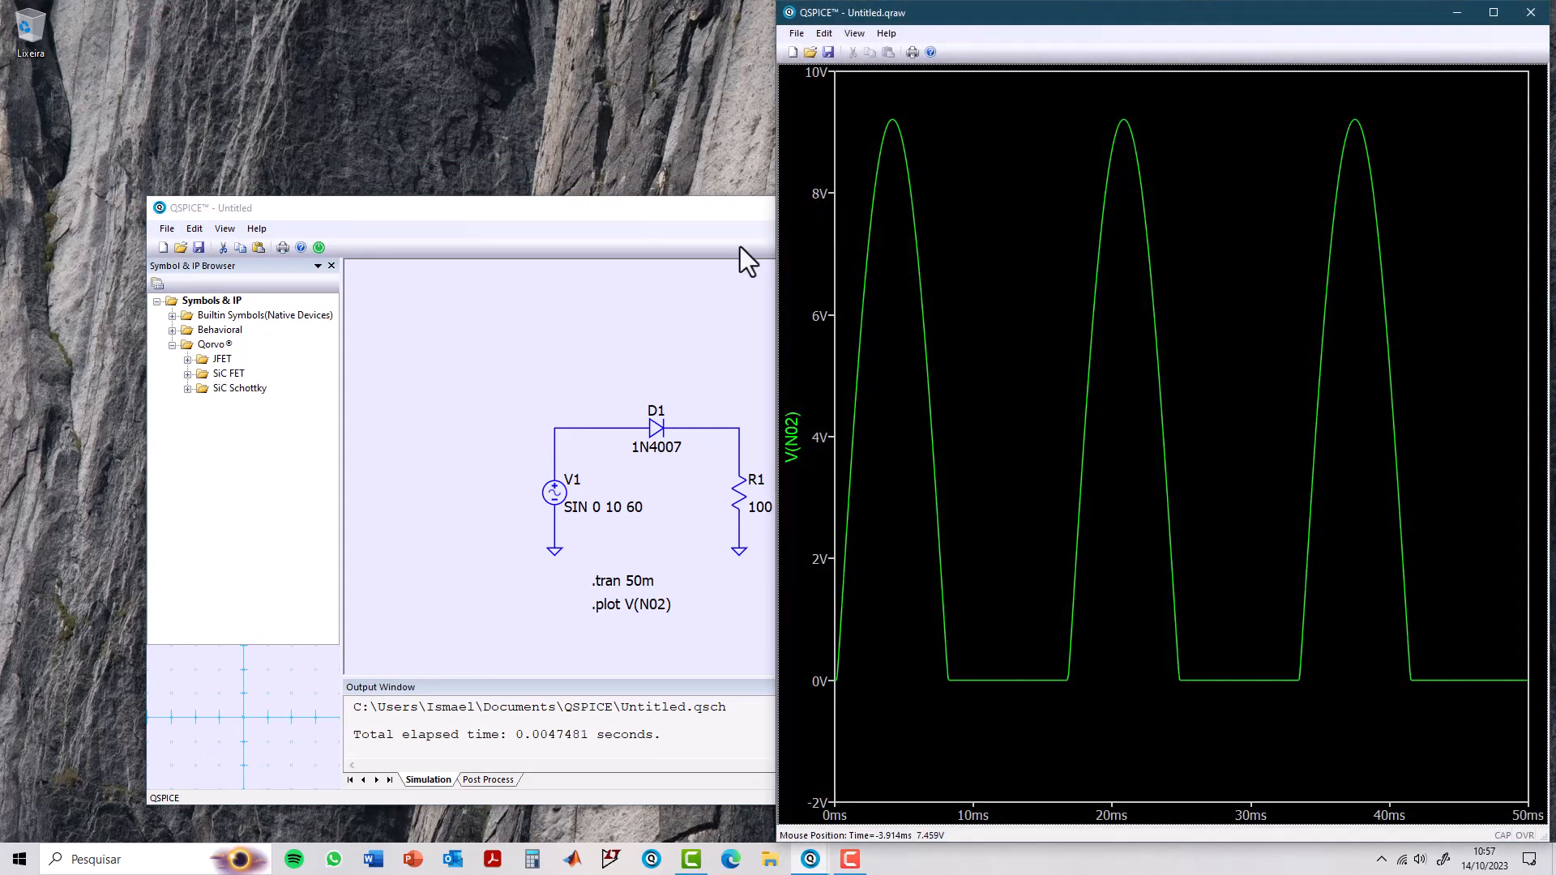
pyautogui.click(701, 202)
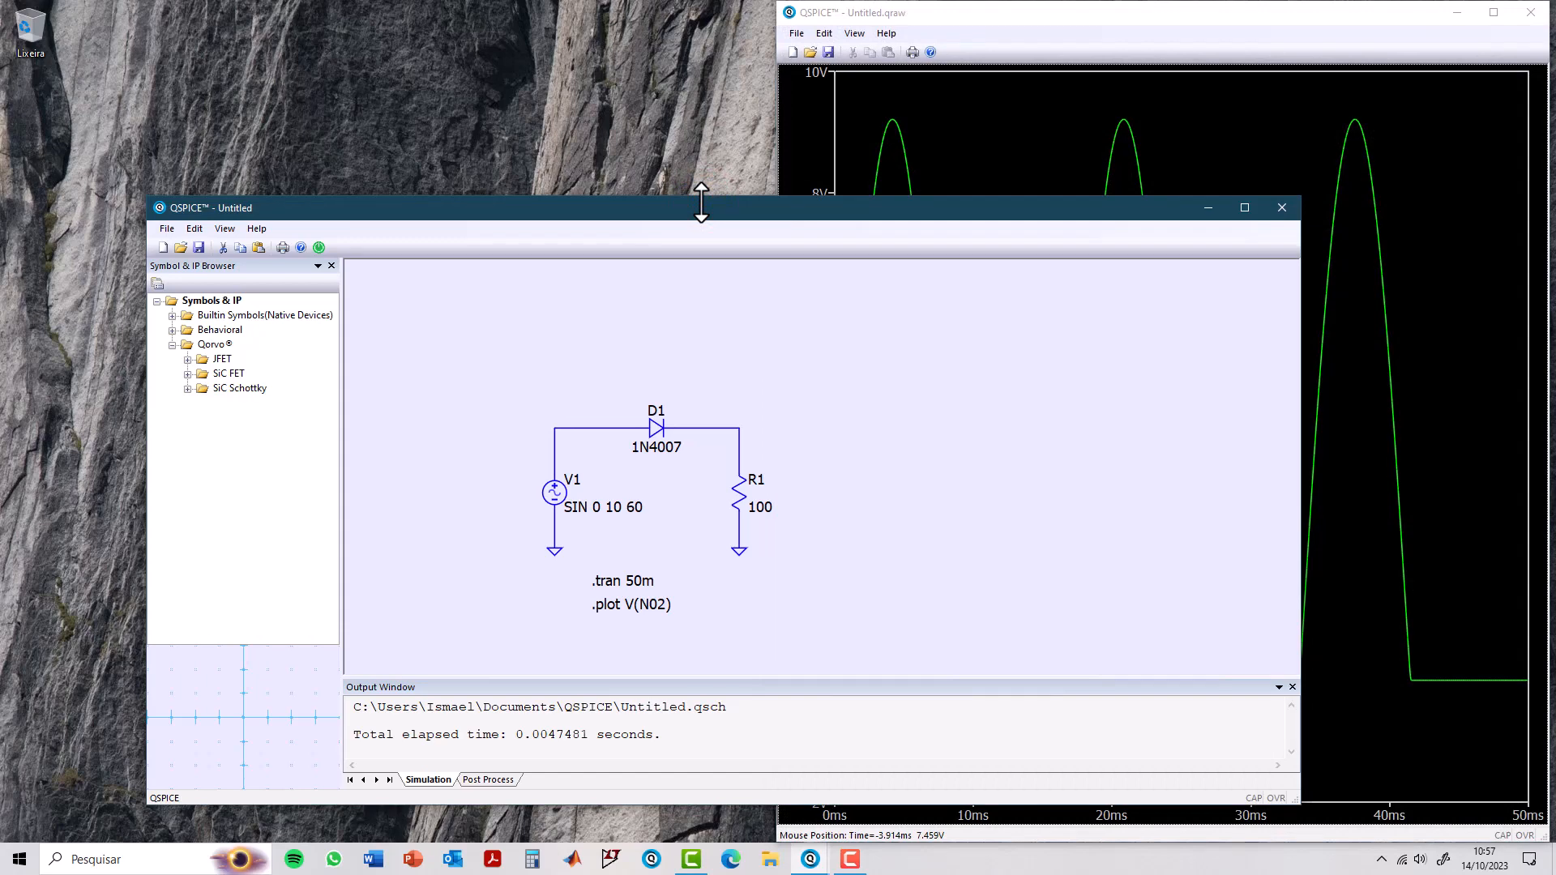
pyautogui.press('super+Left')
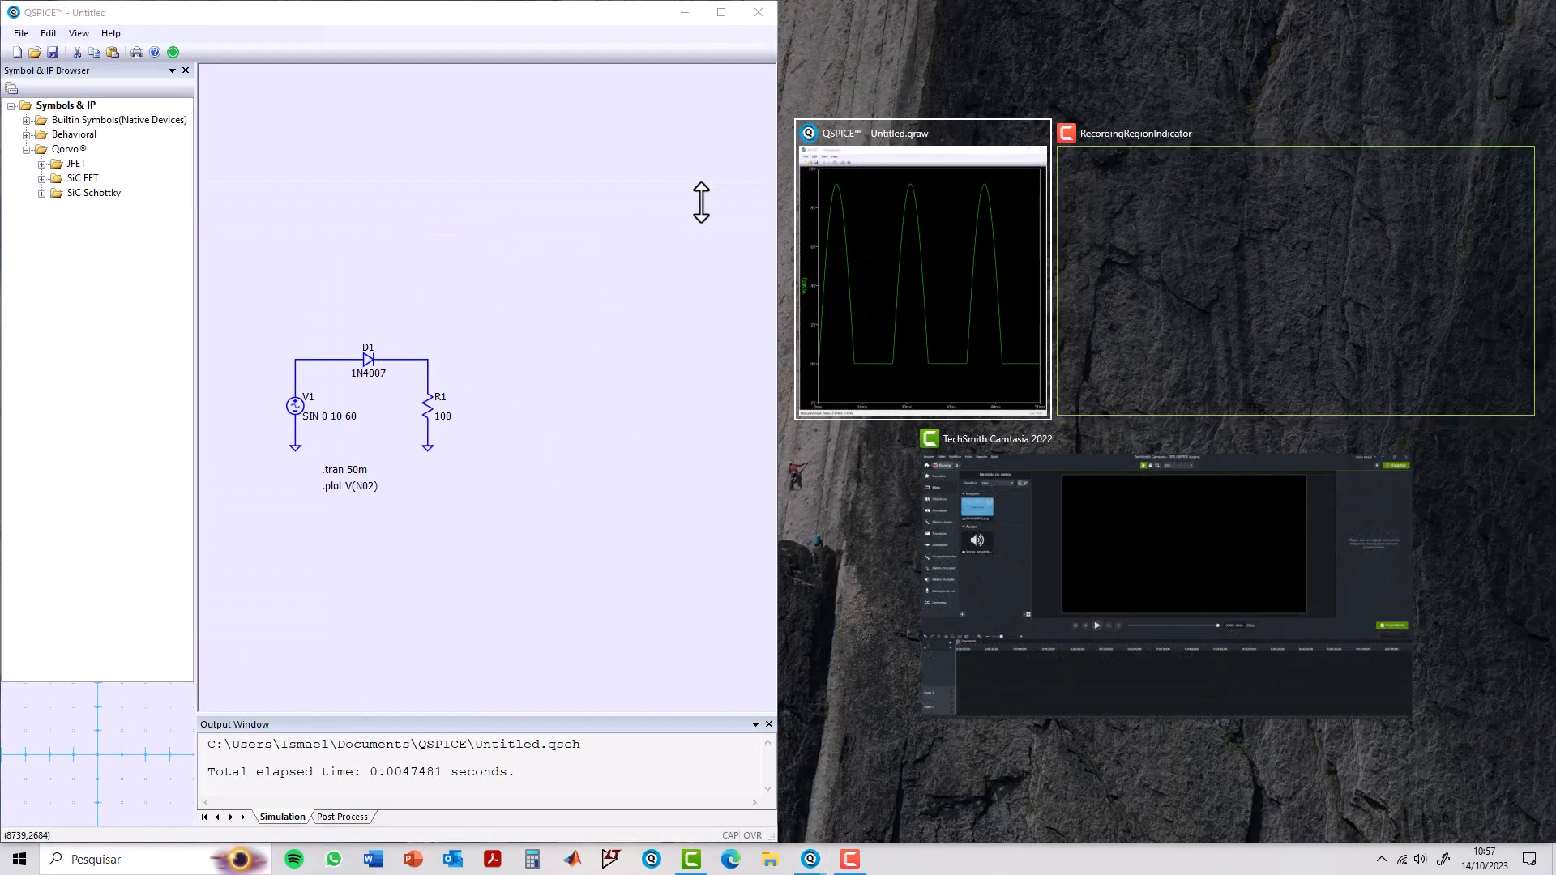
pyautogui.click(912, 238)
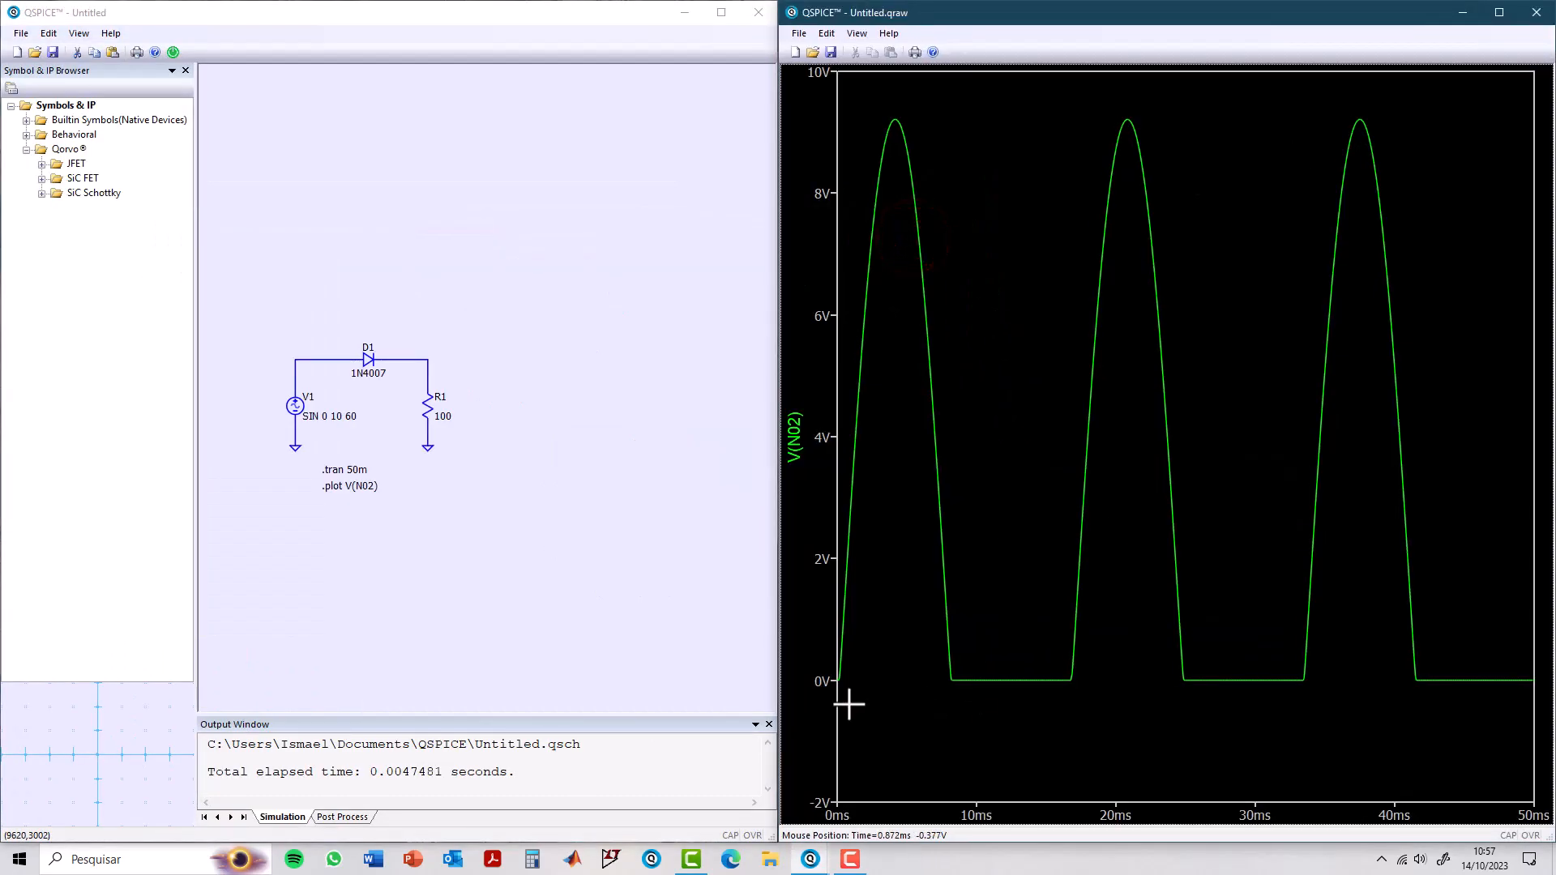